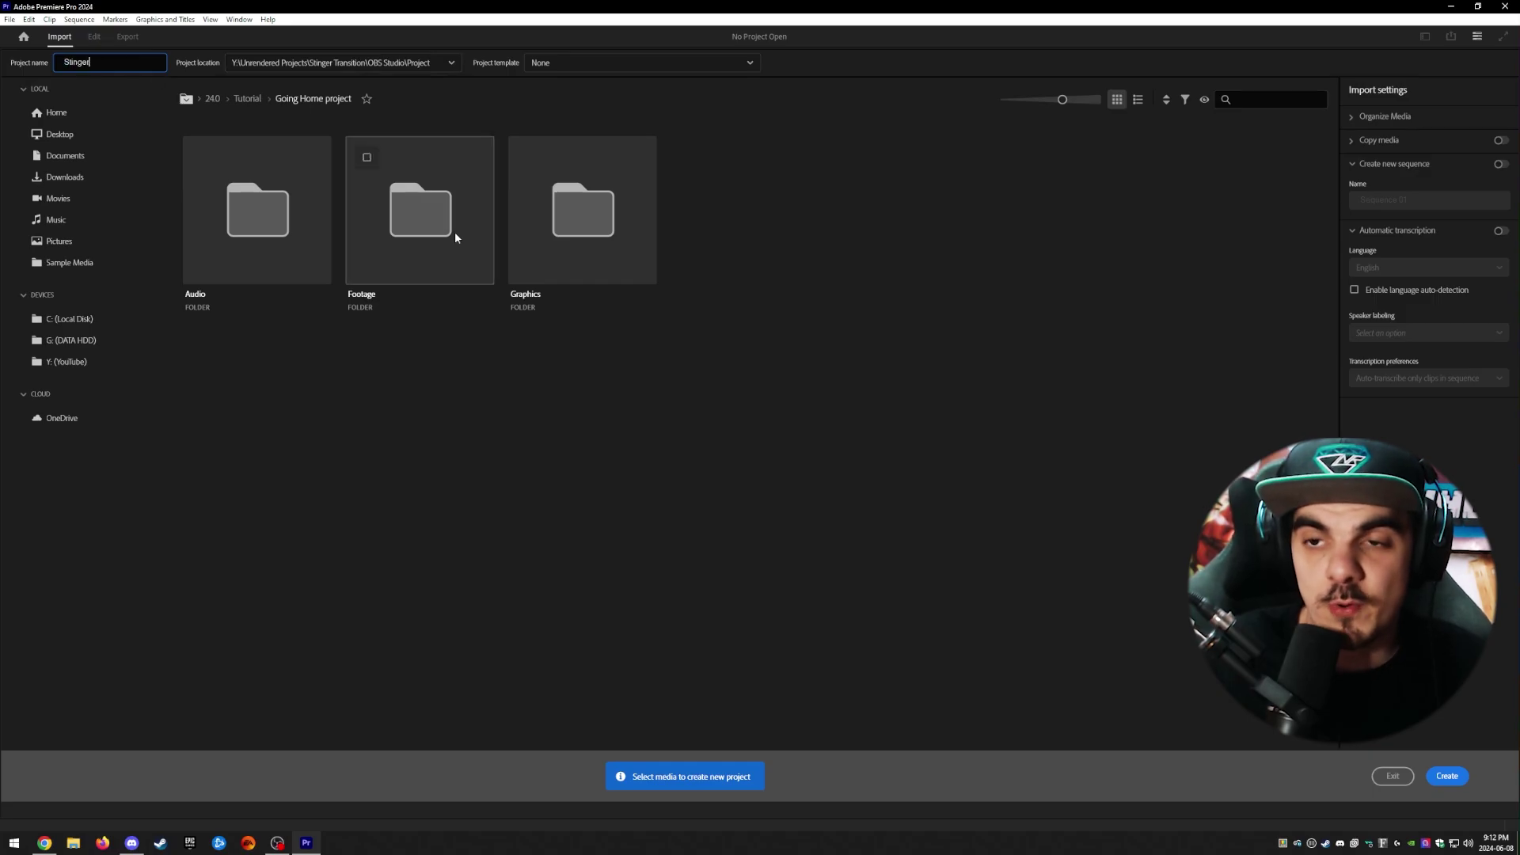
Create the project named Stinger and start a new sequence in it
{"action": "left_click", "coordinate": [1447, 776]}
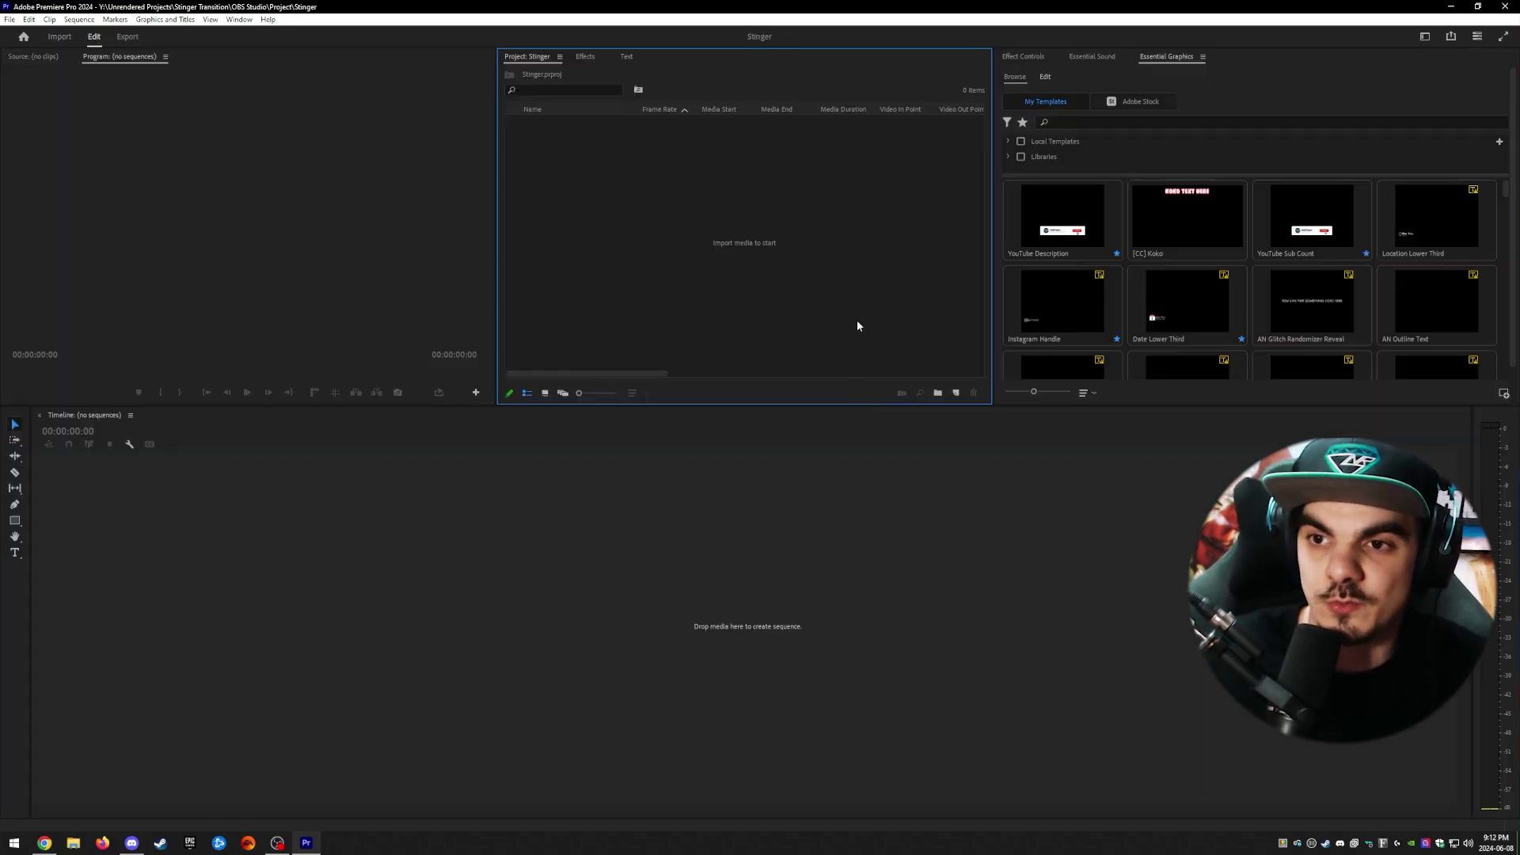
{"action": "right_click", "coordinate": [656, 203]}
{"action": "mouse_move", "coordinate": [696, 245]}
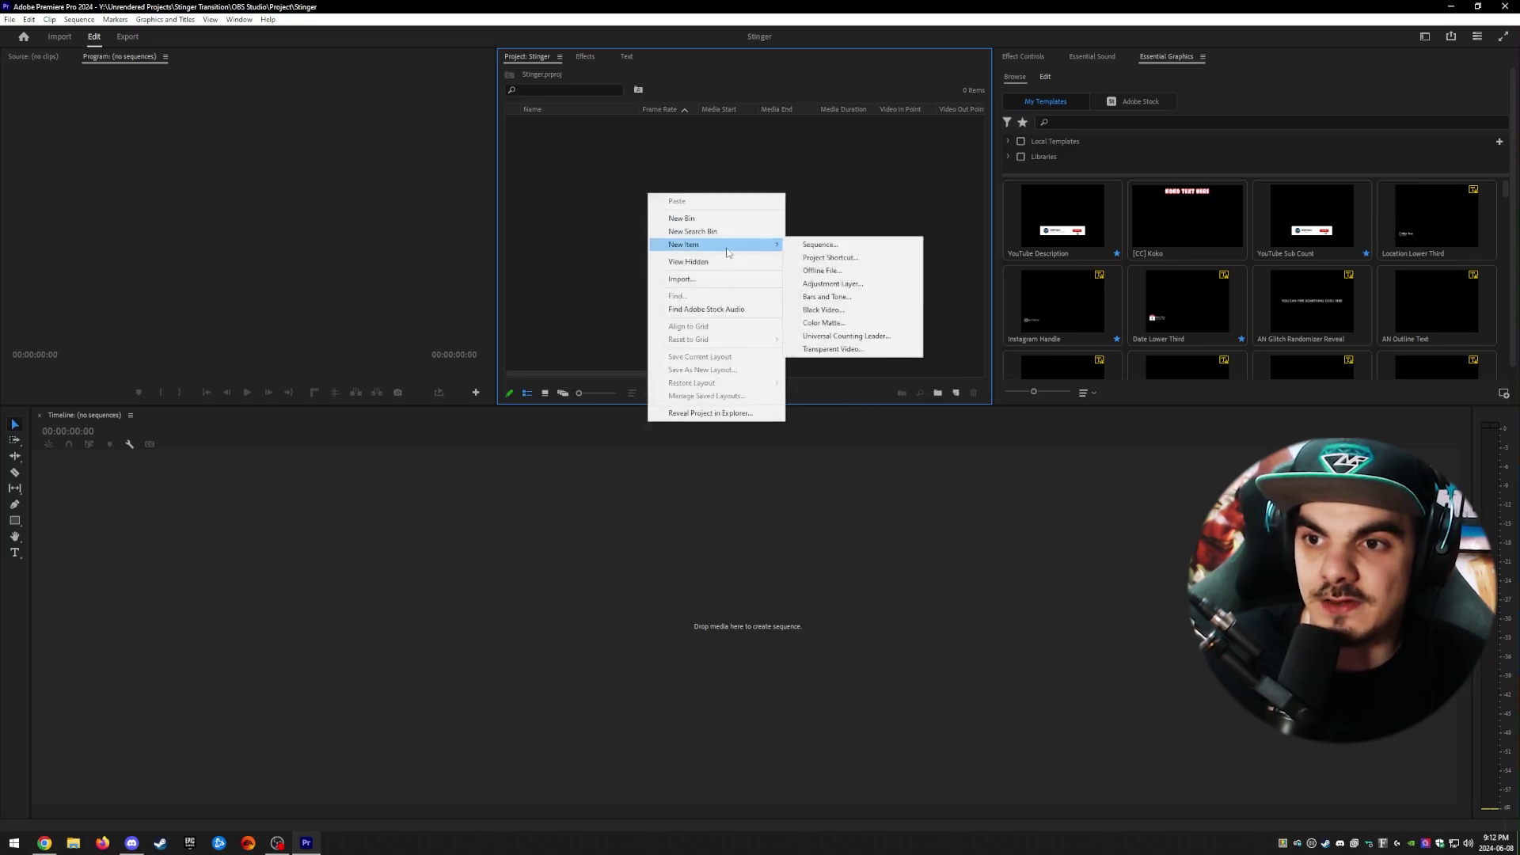
{"action": "left_click", "coordinate": [826, 246]}
{"action": "right_click", "coordinate": [581, 212]}
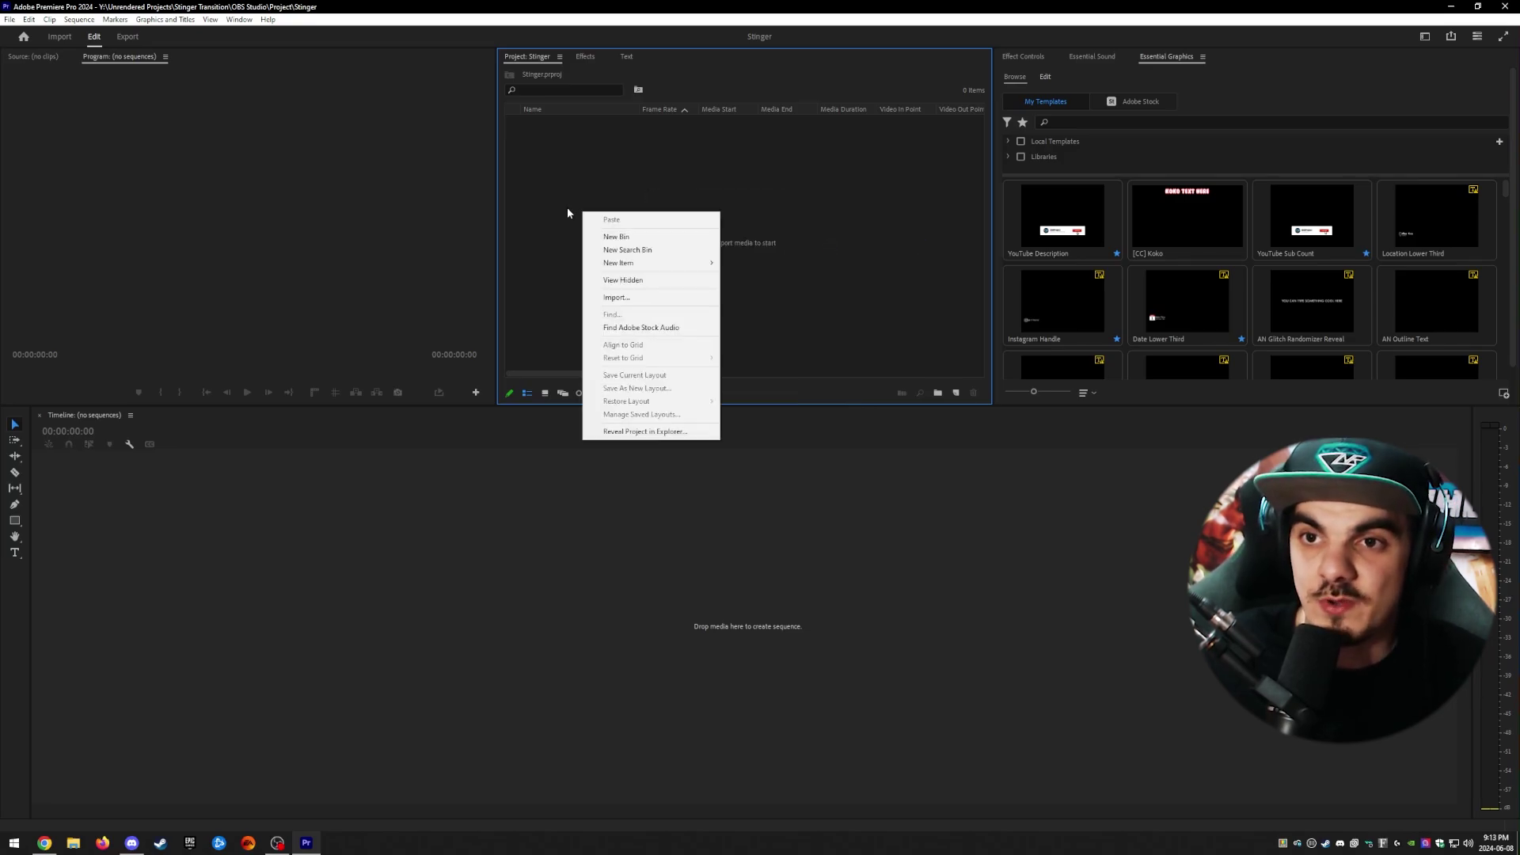
{"action": "mouse_move", "coordinate": [646, 268]}
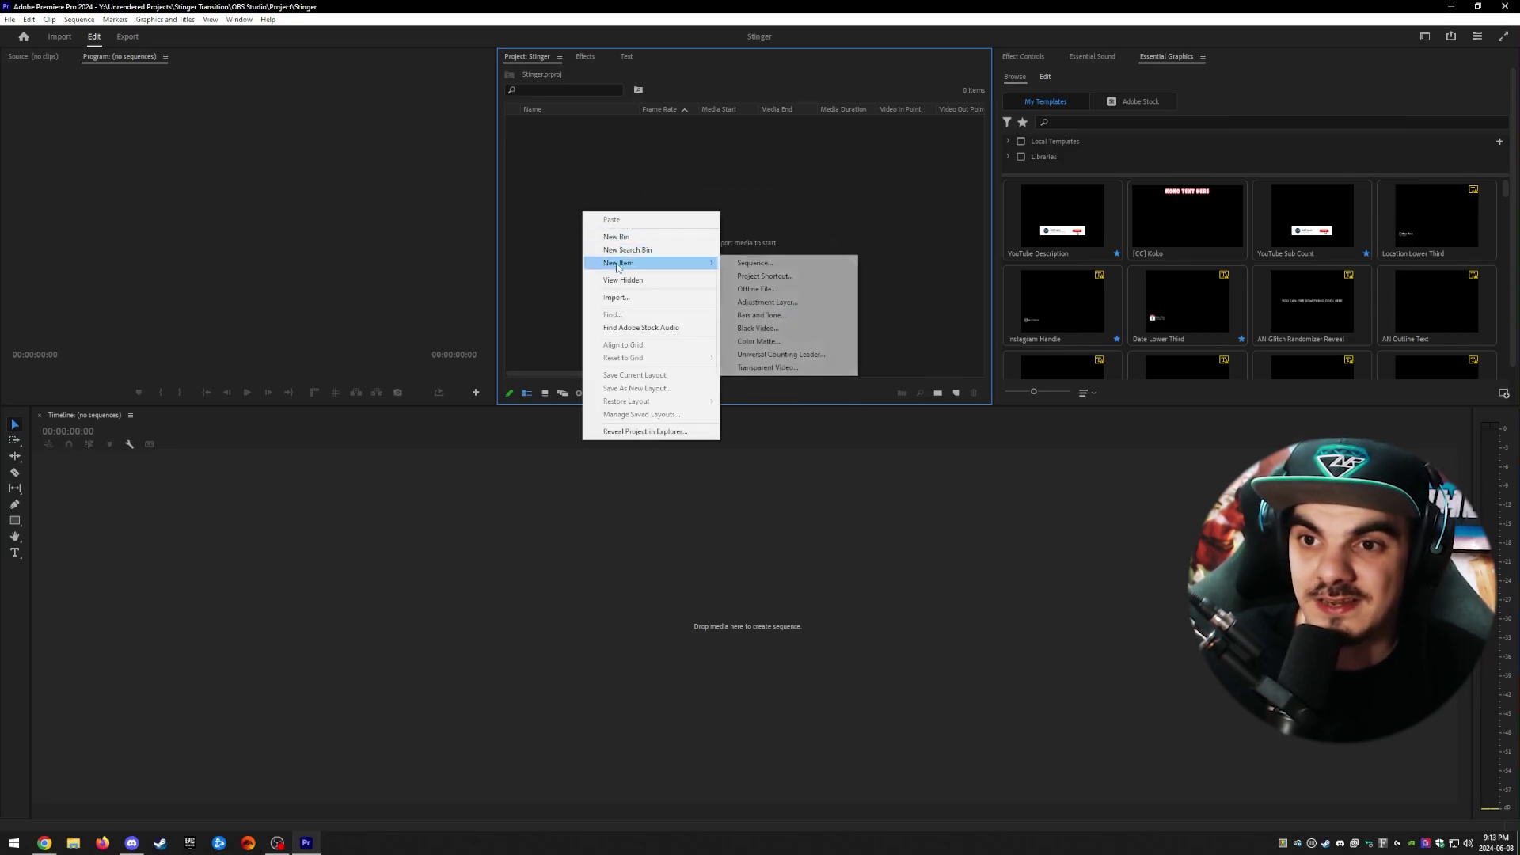
{"action": "left_click", "coordinate": [752, 264]}
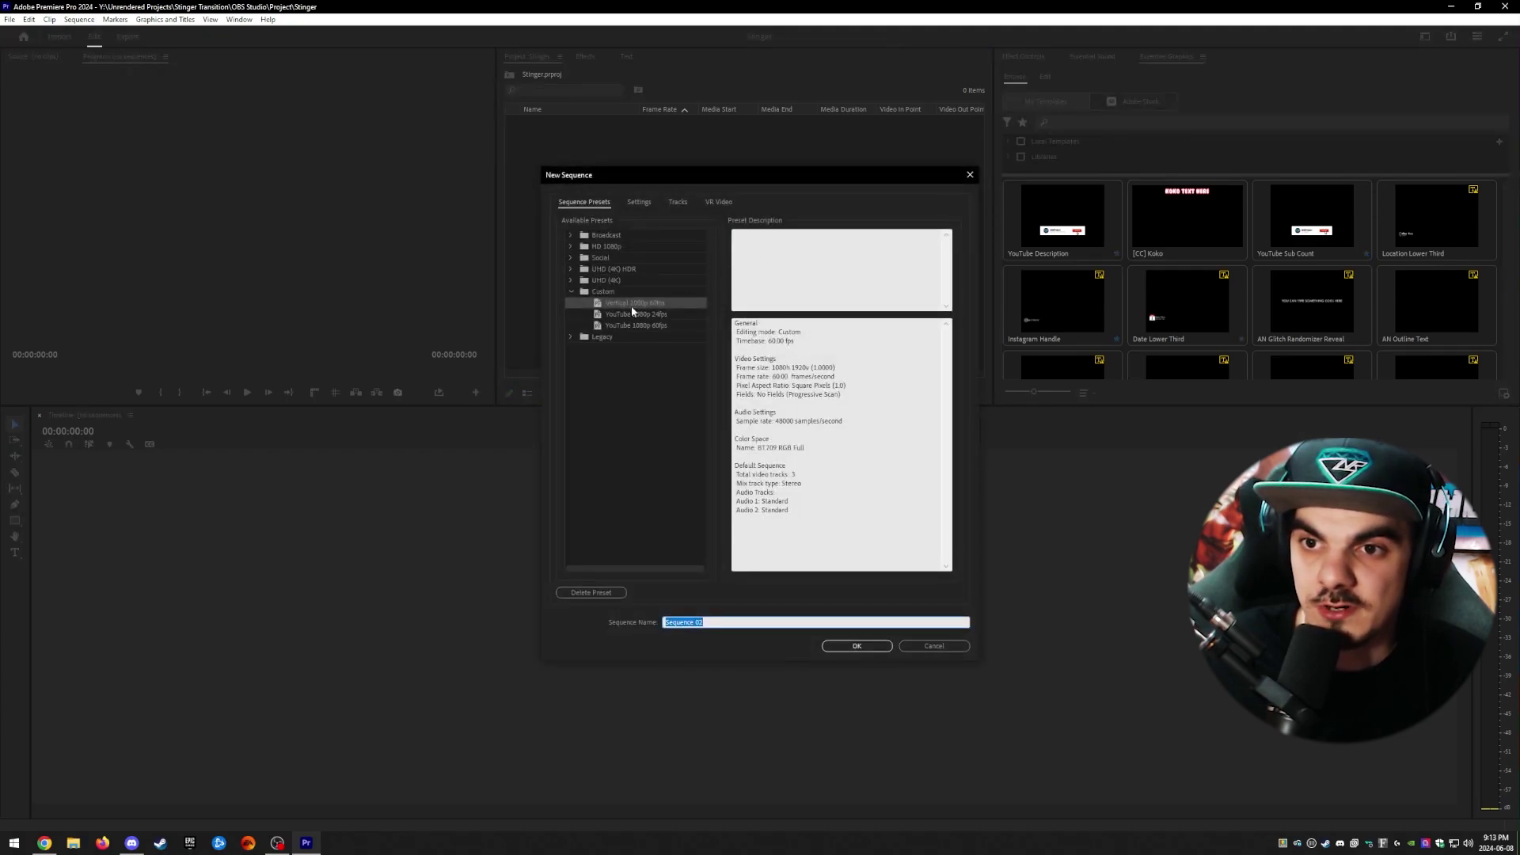
Create the sequence from the HD 1080p 59.94 fps preset and name it Stinger
{"action": "left_click", "coordinate": [573, 293]}
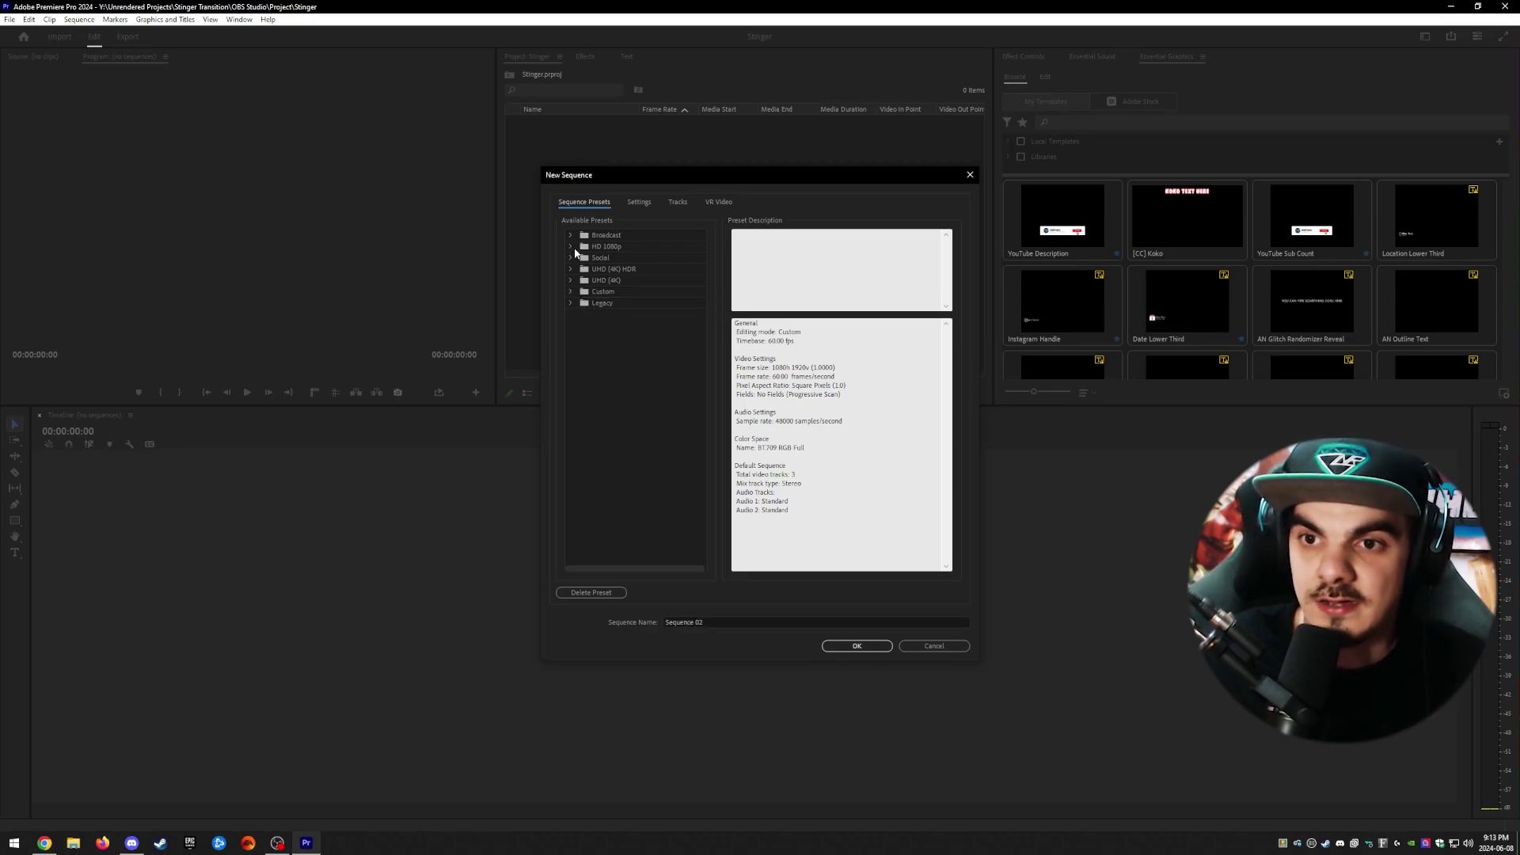
{"action": "left_click", "coordinate": [571, 247]}
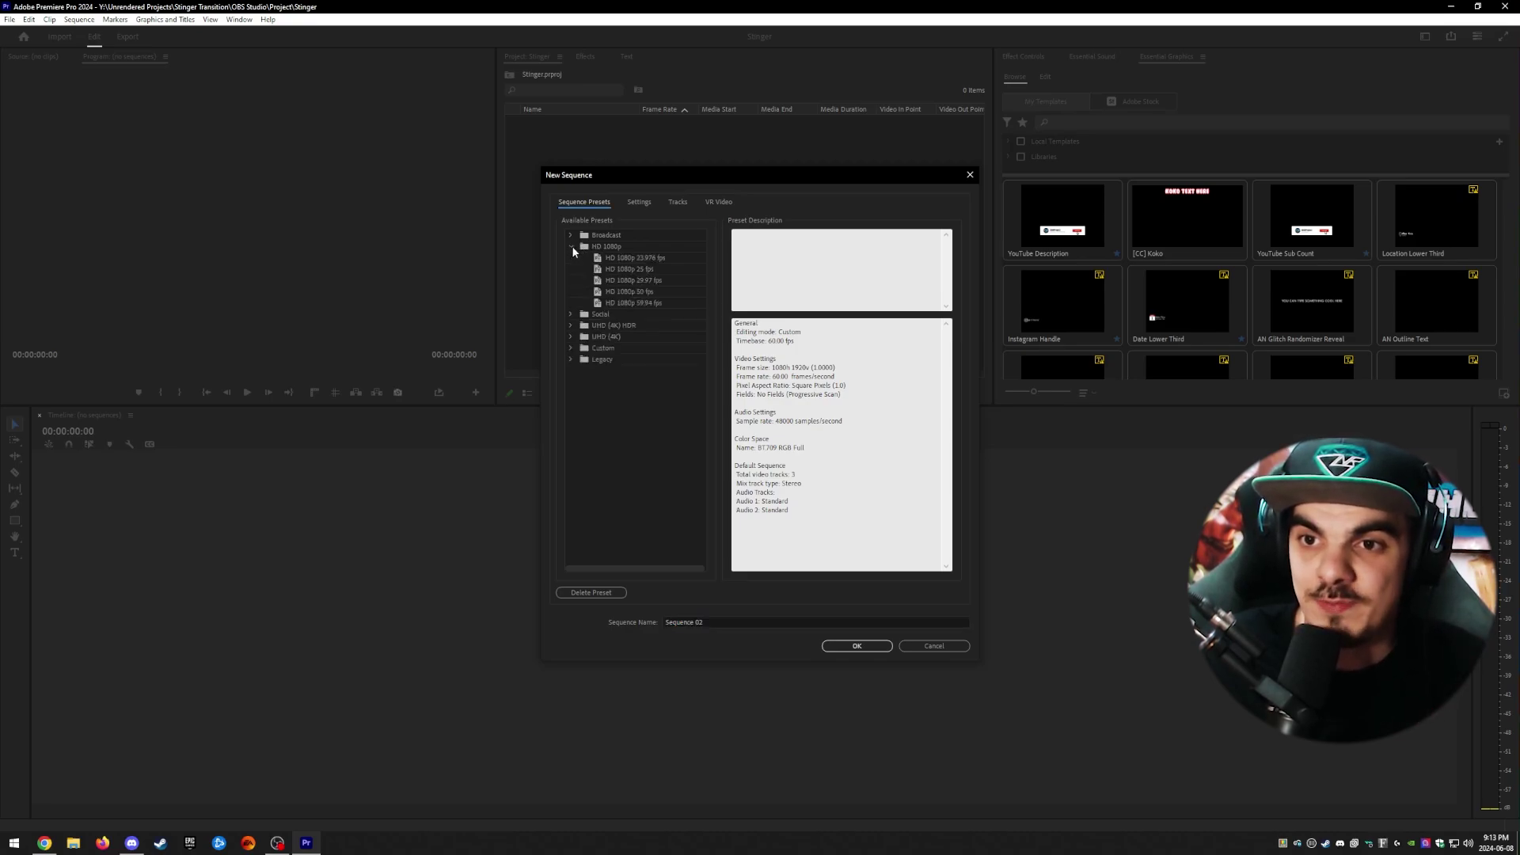
{"action": "left_click", "coordinate": [642, 305]}
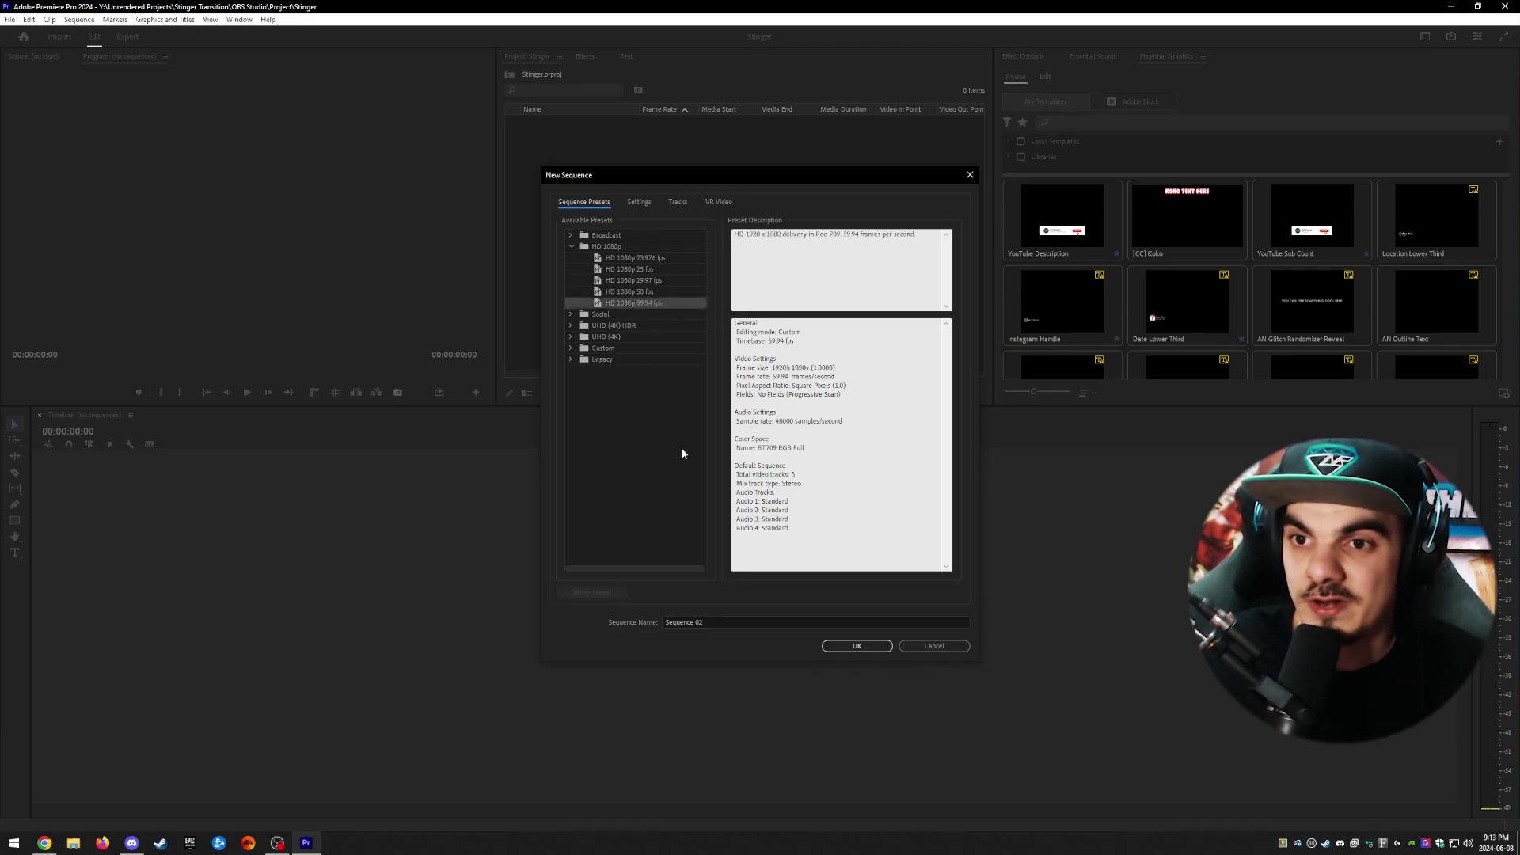
{"action": "left_click", "coordinate": [663, 280]}
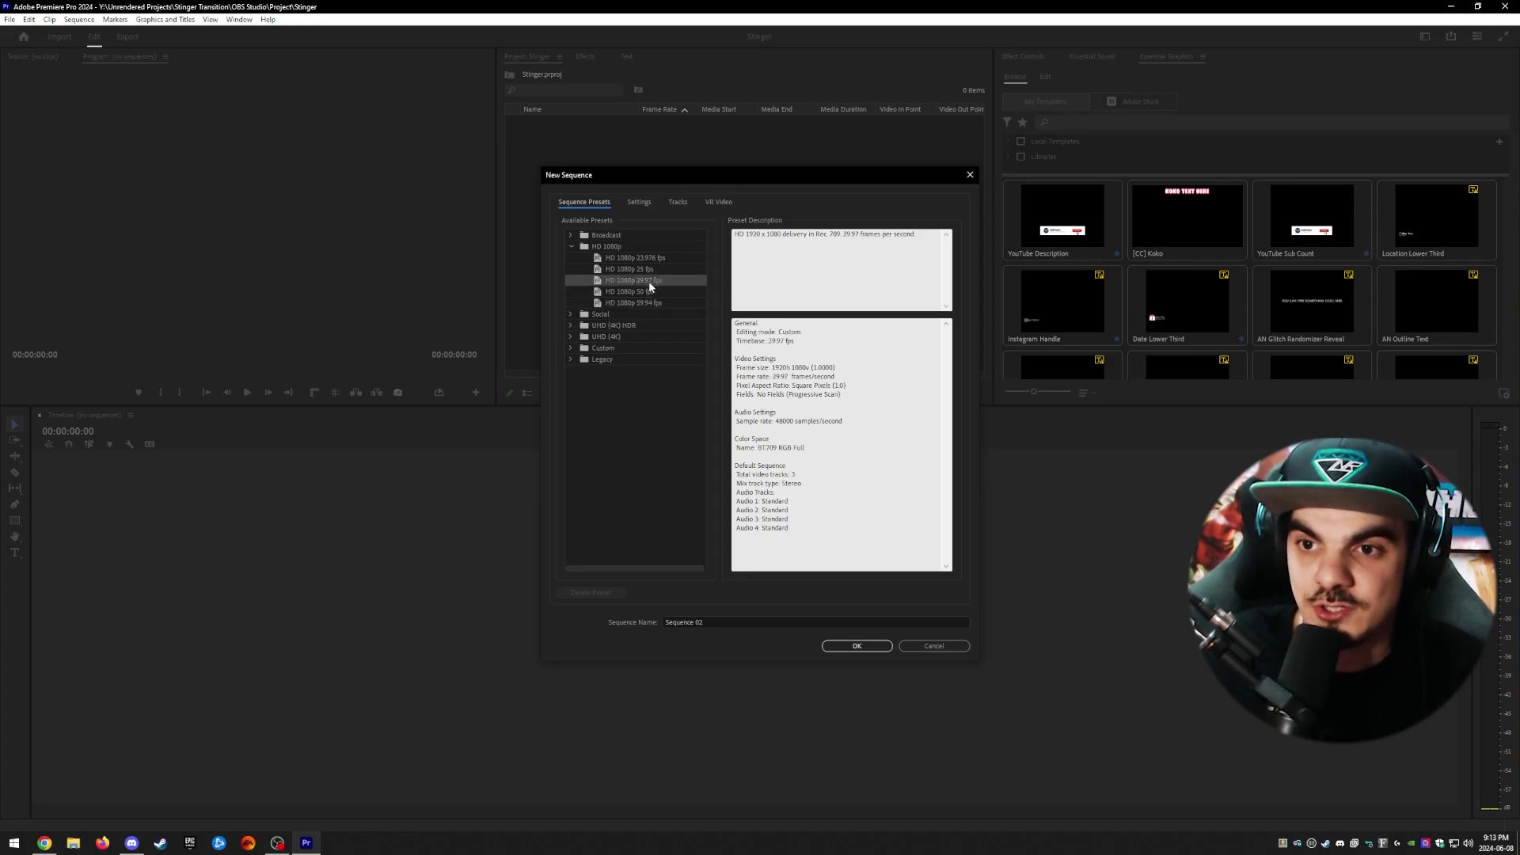
{"action": "left_click", "coordinate": [657, 305]}
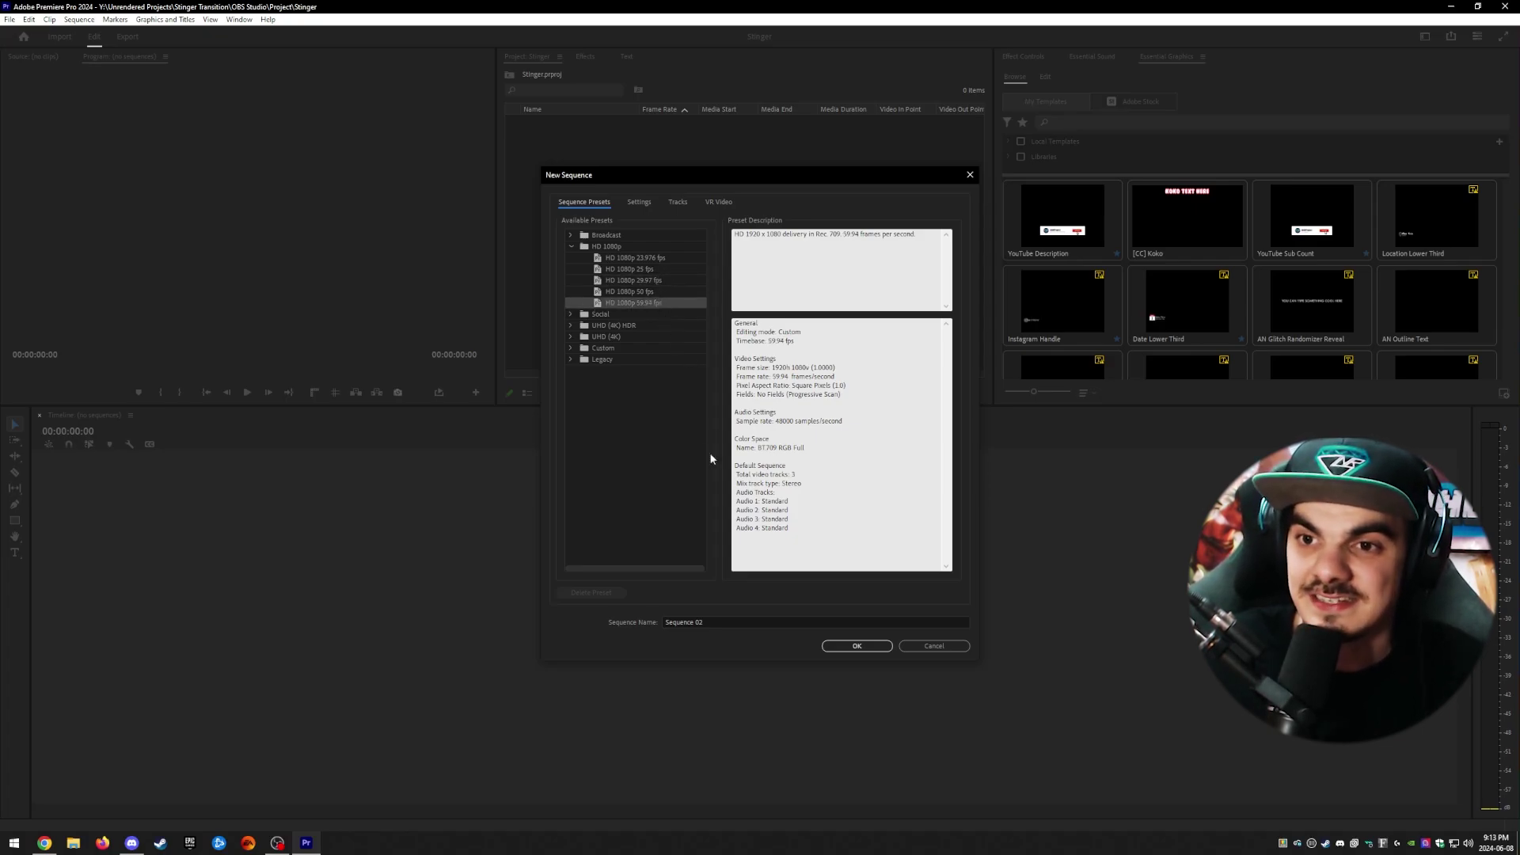
{"action": "left_click", "coordinate": [729, 617]}
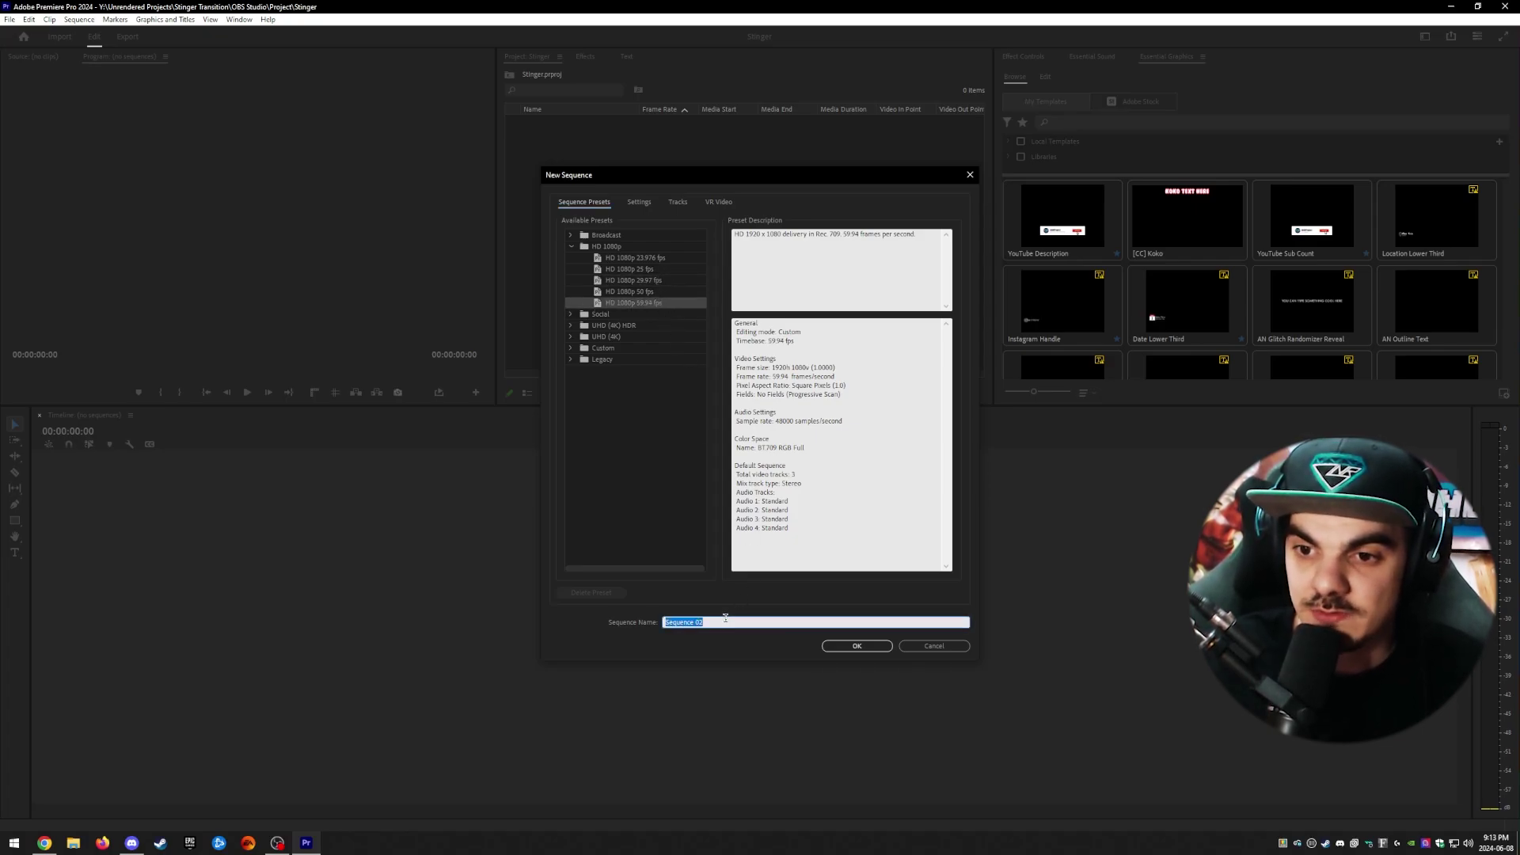
{"action": "type", "text": "Stinger"}
{"action": "key", "text": "Return"}
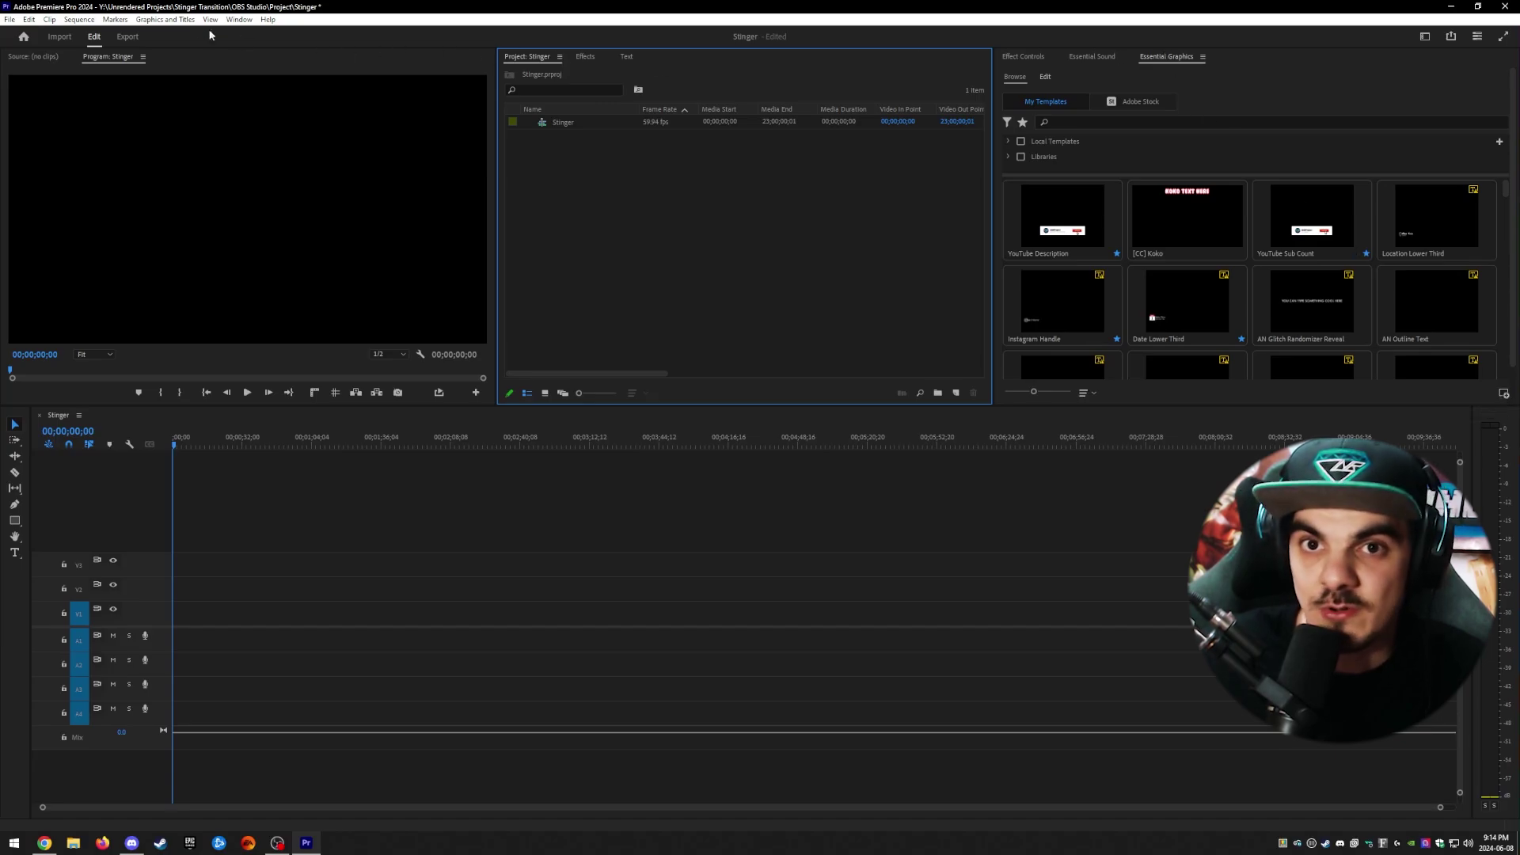
Install the Basic Stinger.mogrt motion graphics template from the Downloads folder into Essential Graphics
{"action": "left_click", "coordinate": [238, 19]}
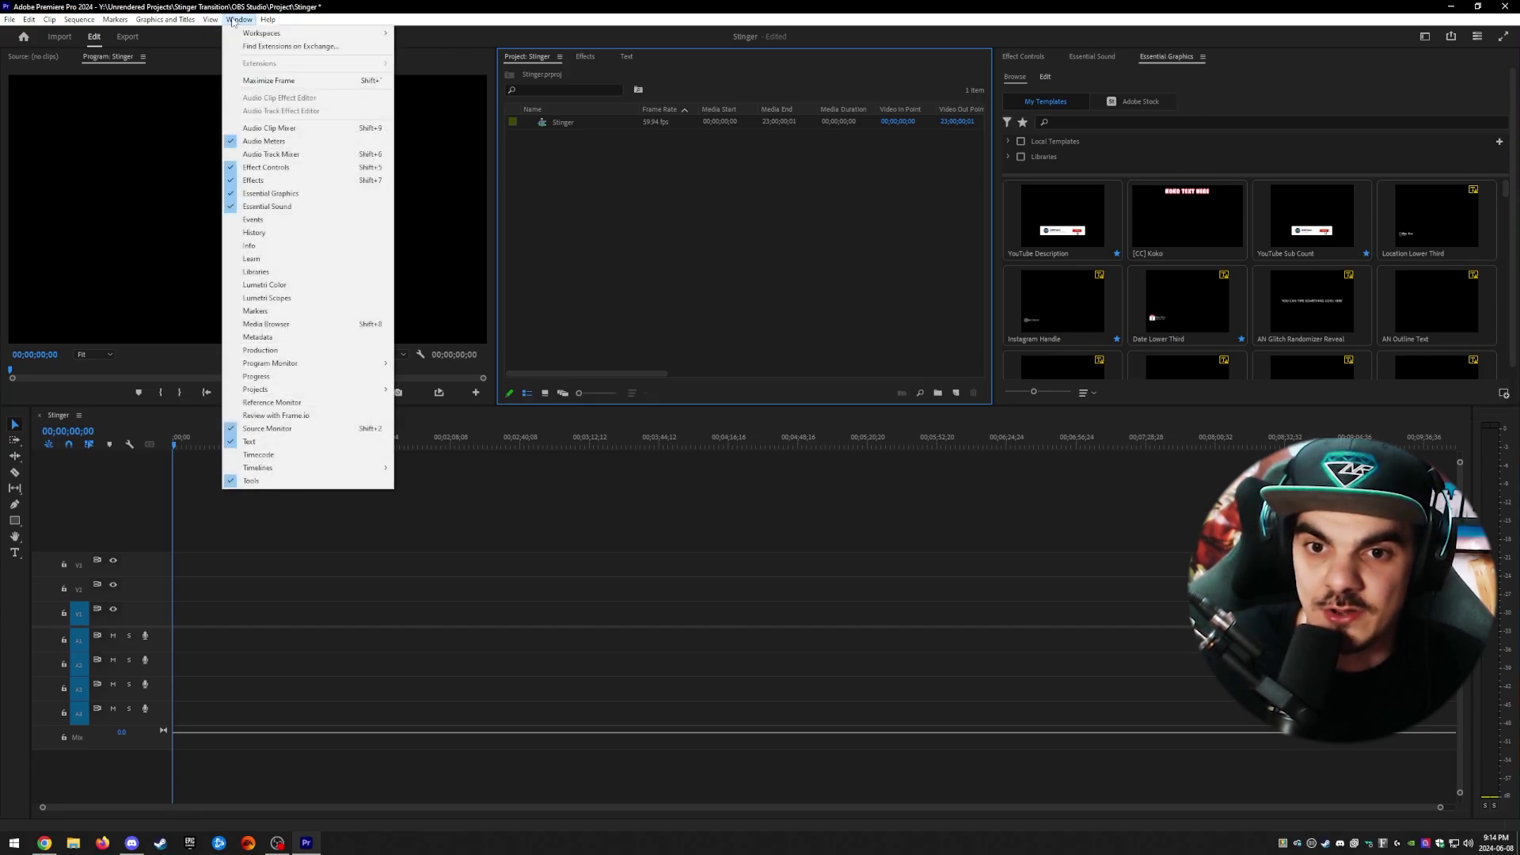
{"action": "left_click", "coordinate": [270, 194]}
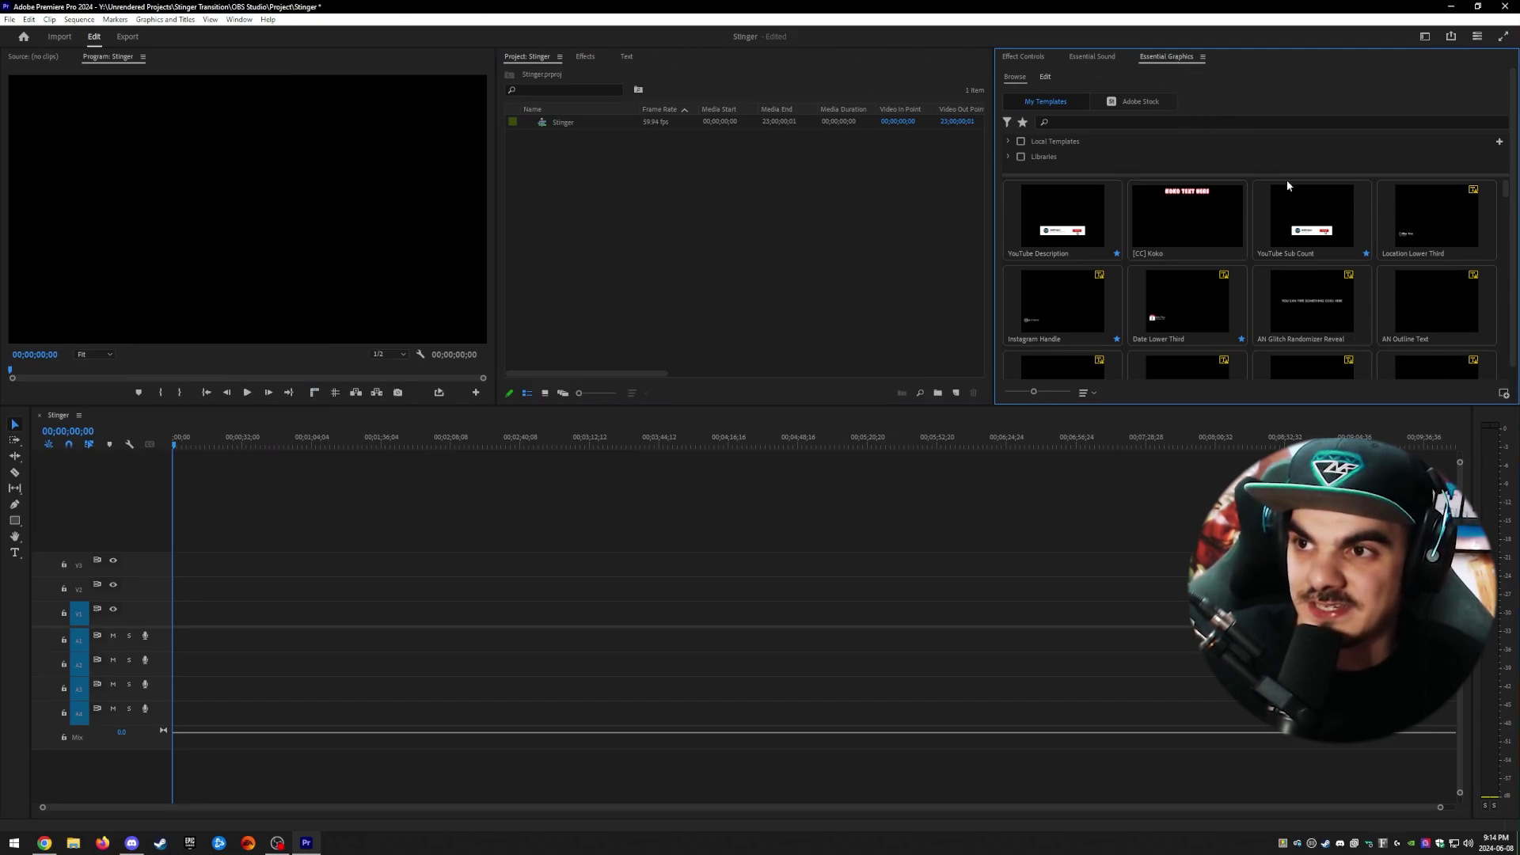
{"action": "left_click", "coordinate": [1502, 393]}
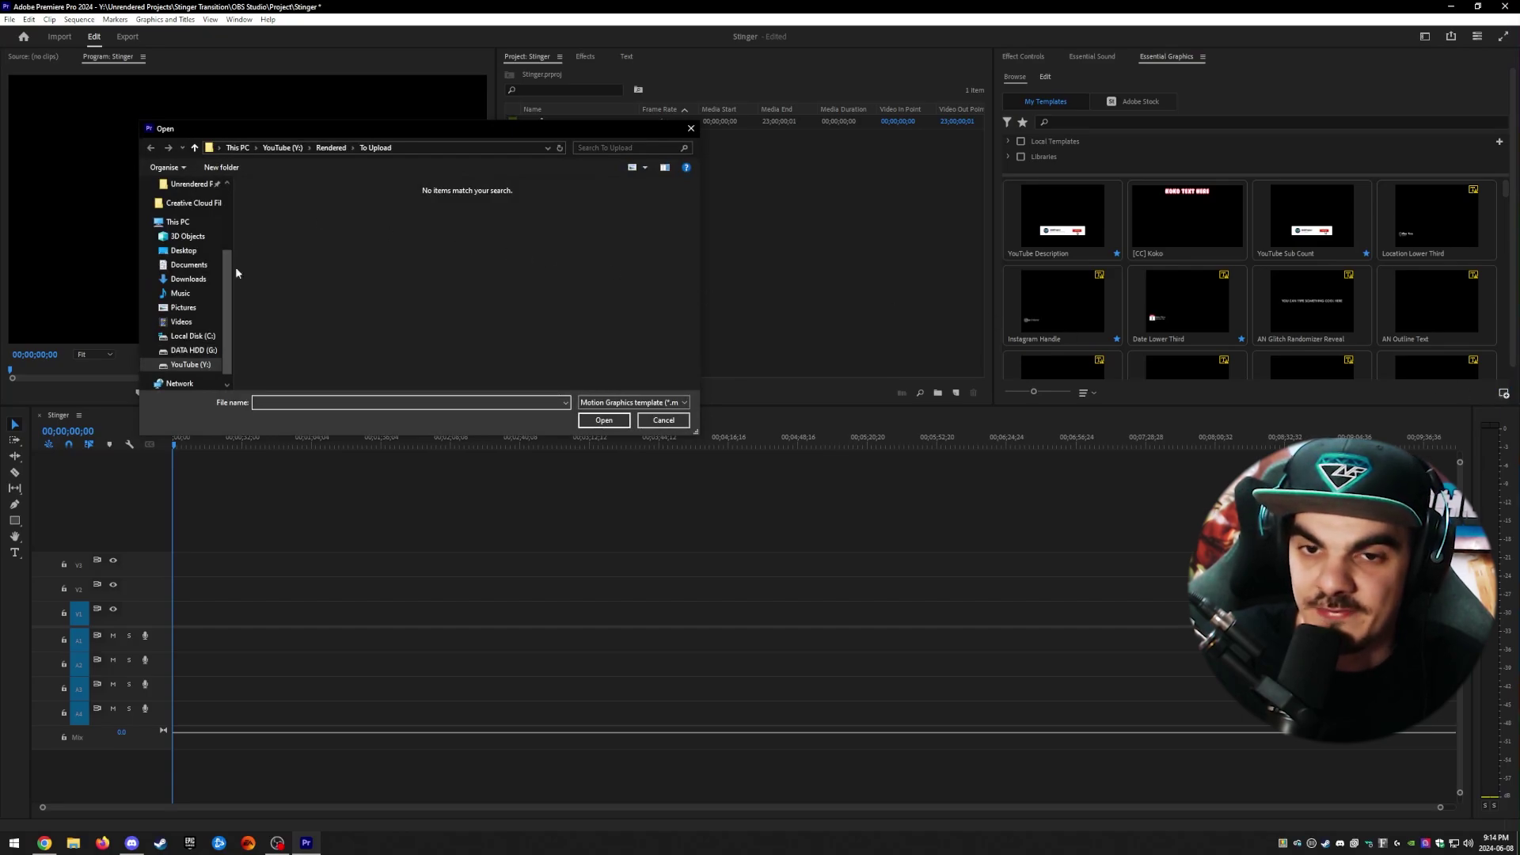
{"action": "left_click", "coordinate": [188, 279]}
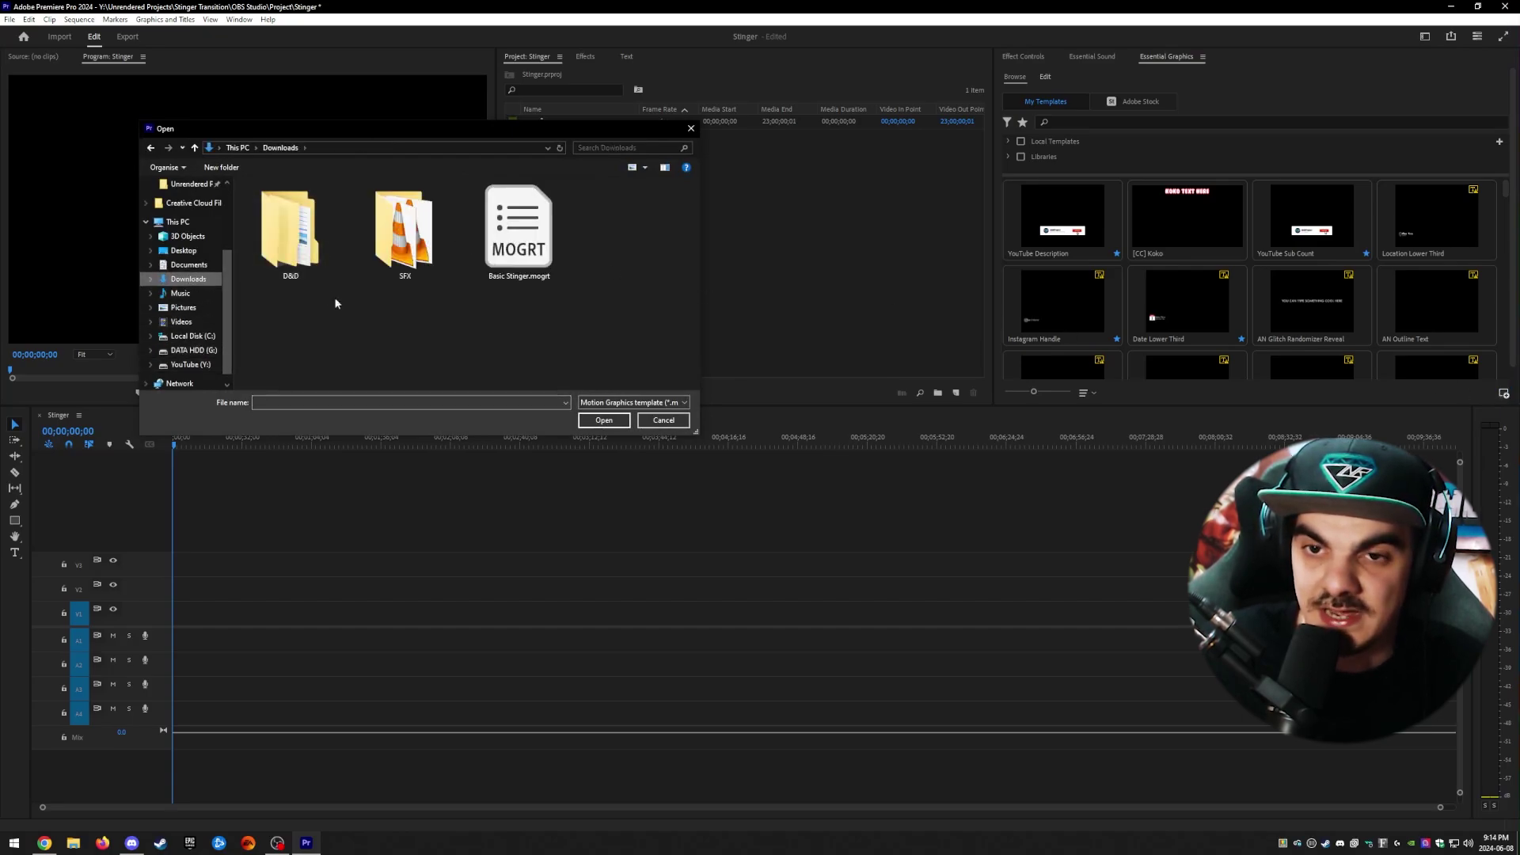
{"action": "left_click", "coordinate": [515, 278]}
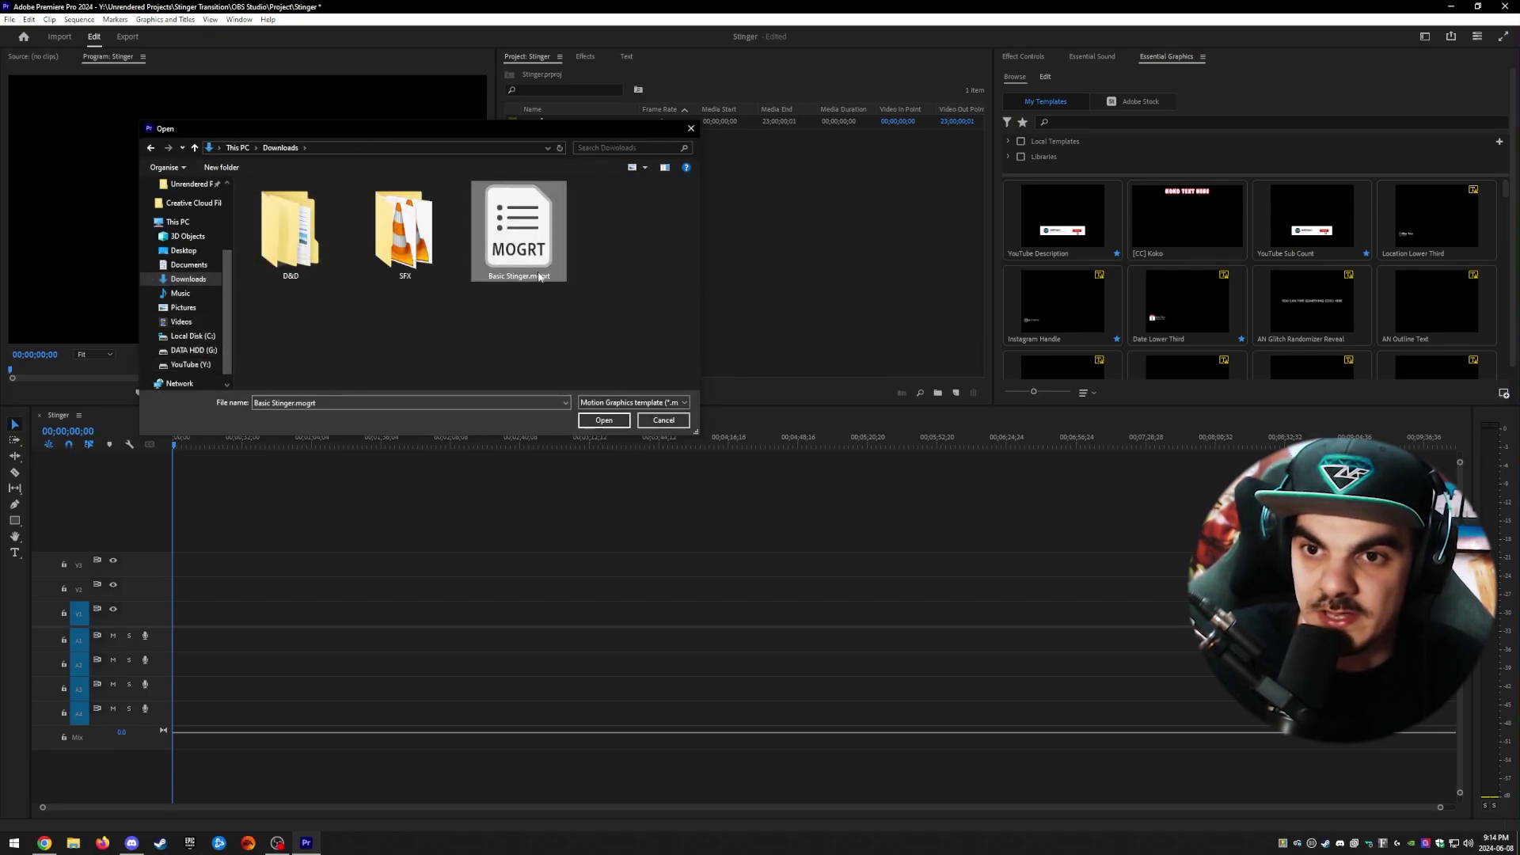
{"action": "left_click", "coordinate": [602, 418]}
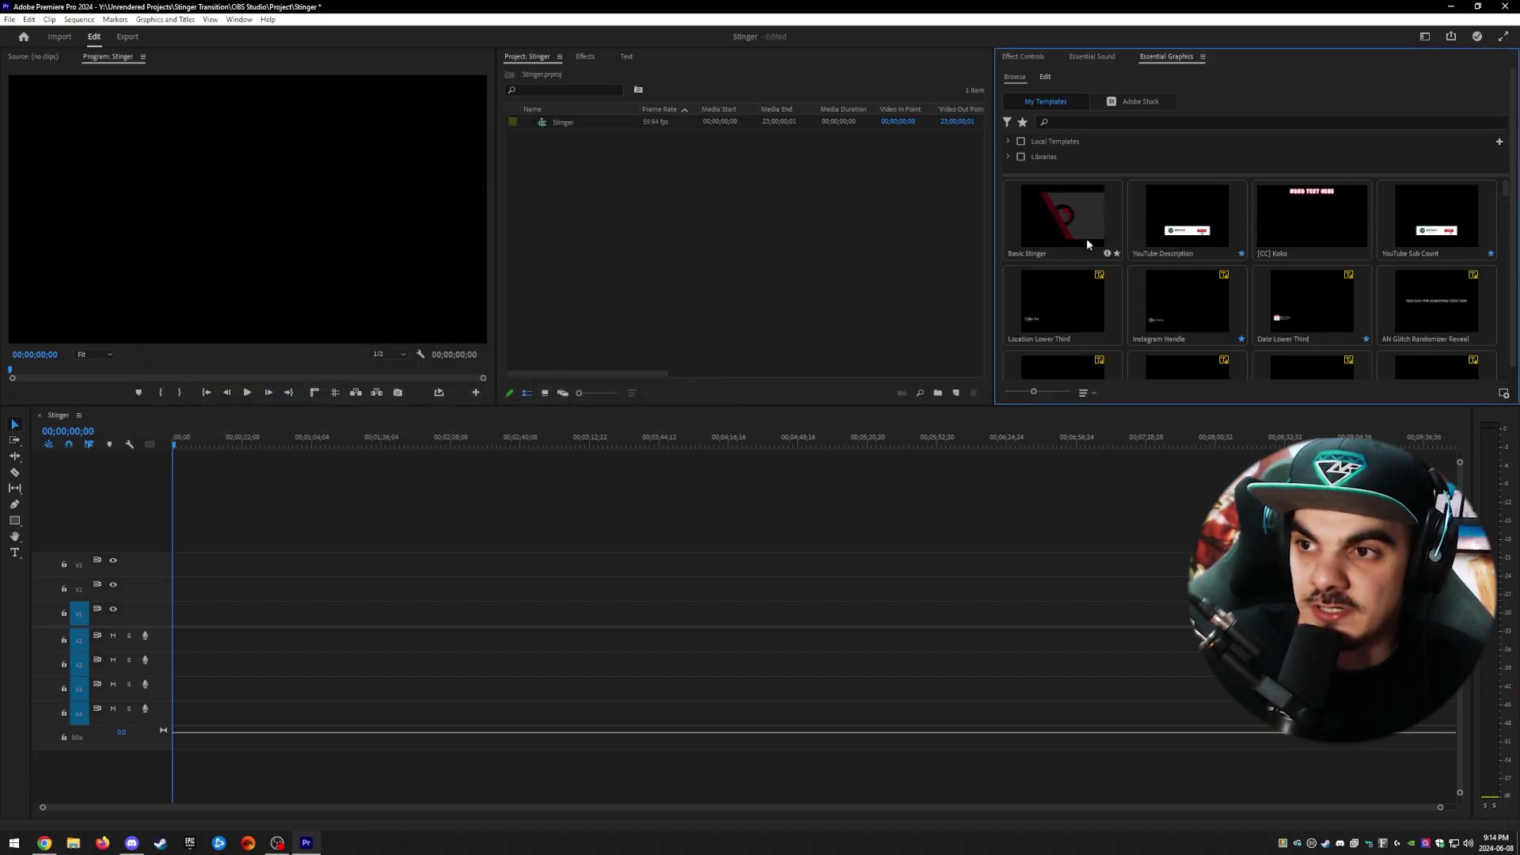
Search the templates for "stinger" and place Basic Stinger at the start of track V1, changing the sequence settings to match the clip
{"action": "left_click", "coordinate": [1092, 122]}
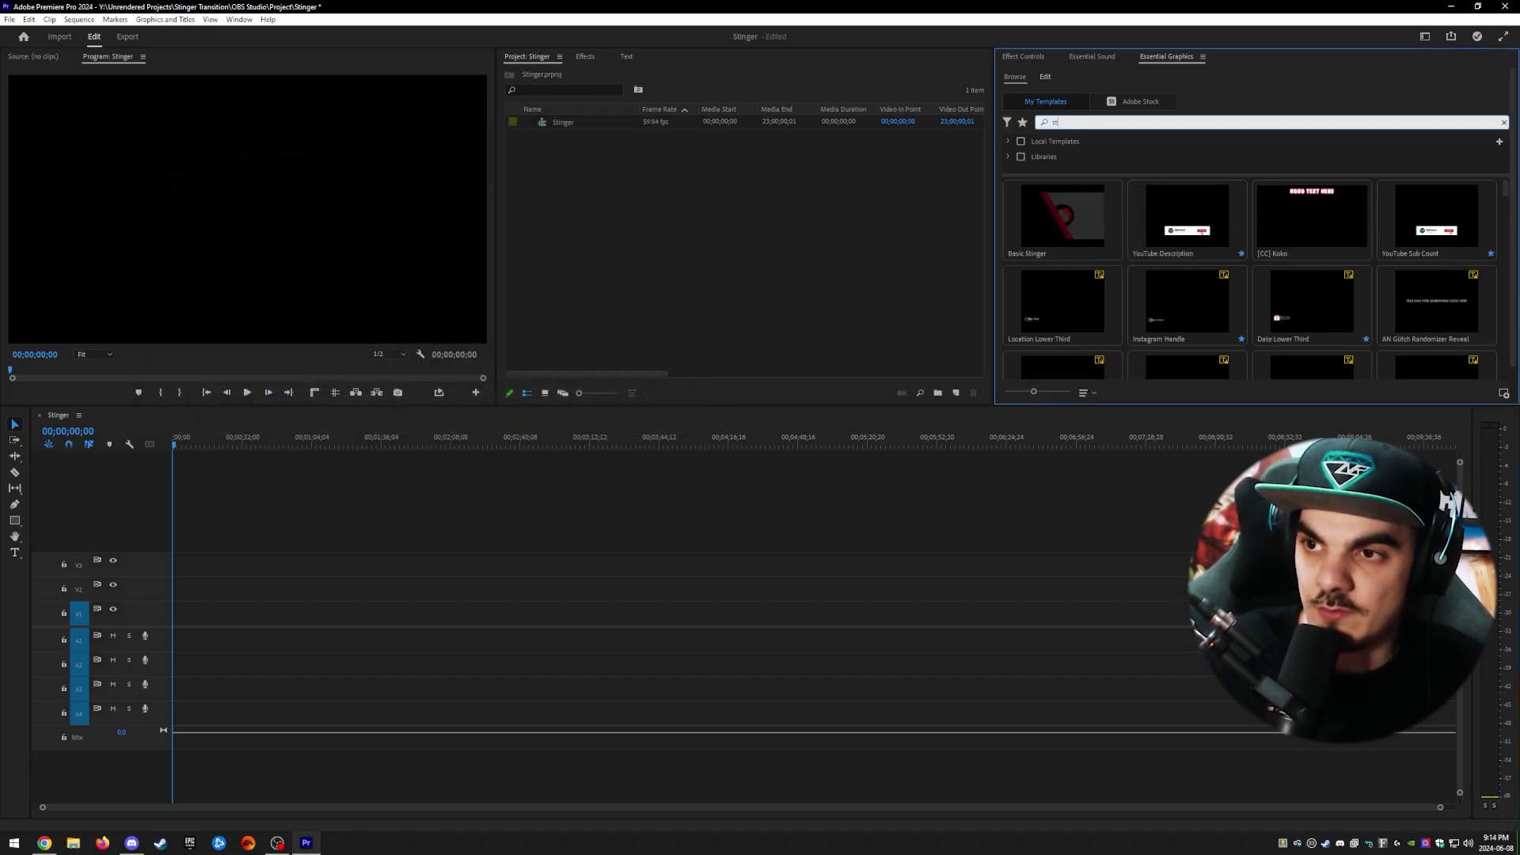
{"action": "type", "text": "stinger"}
{"action": "key", "text": "Return"}
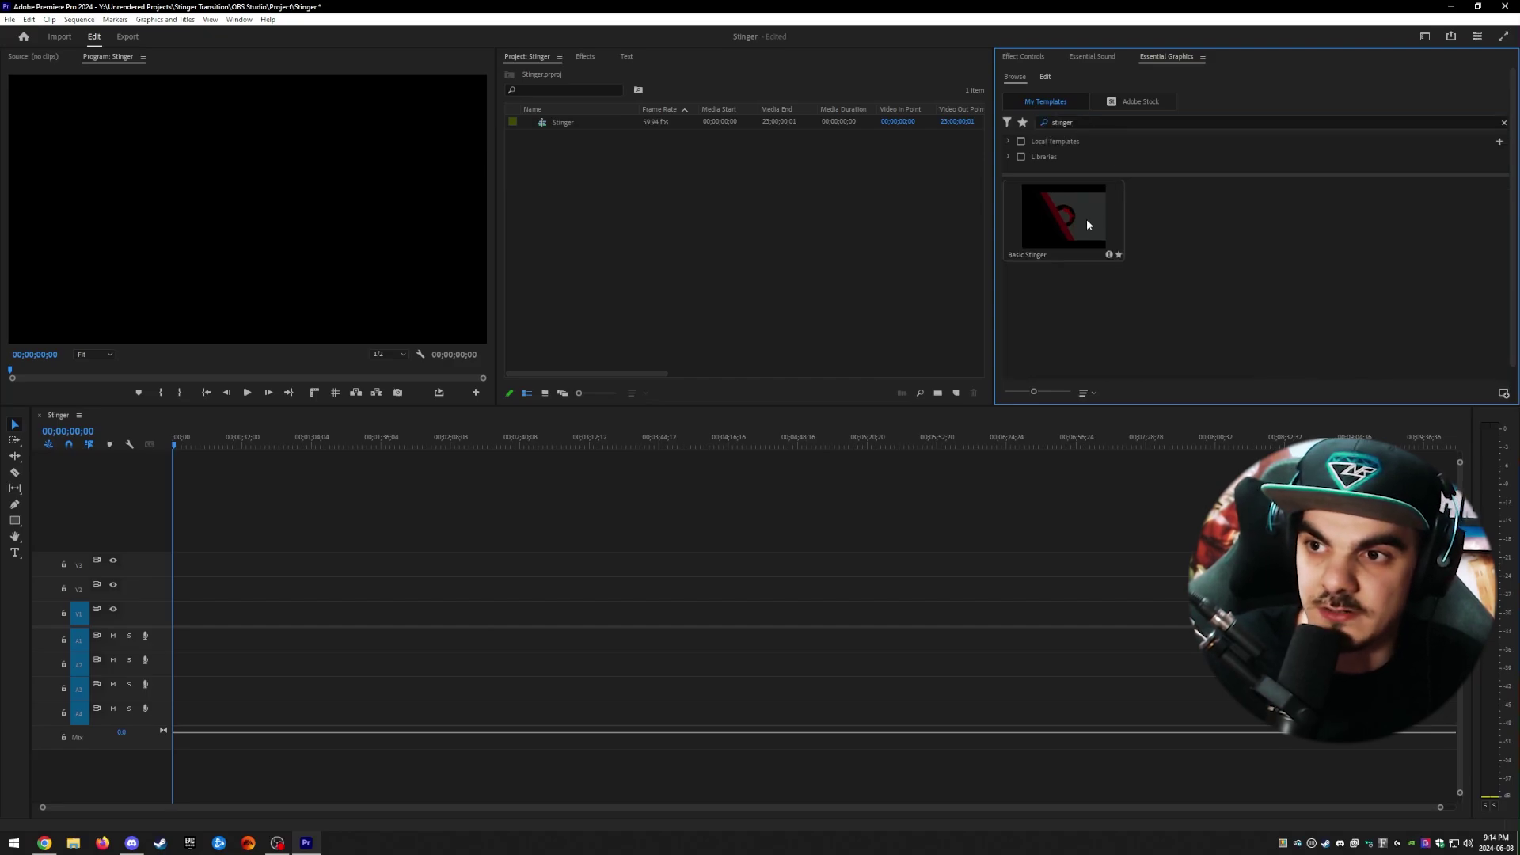
{"action": "left_click_drag", "start_coordinate": [1086, 219], "coordinate": [971, 294]}
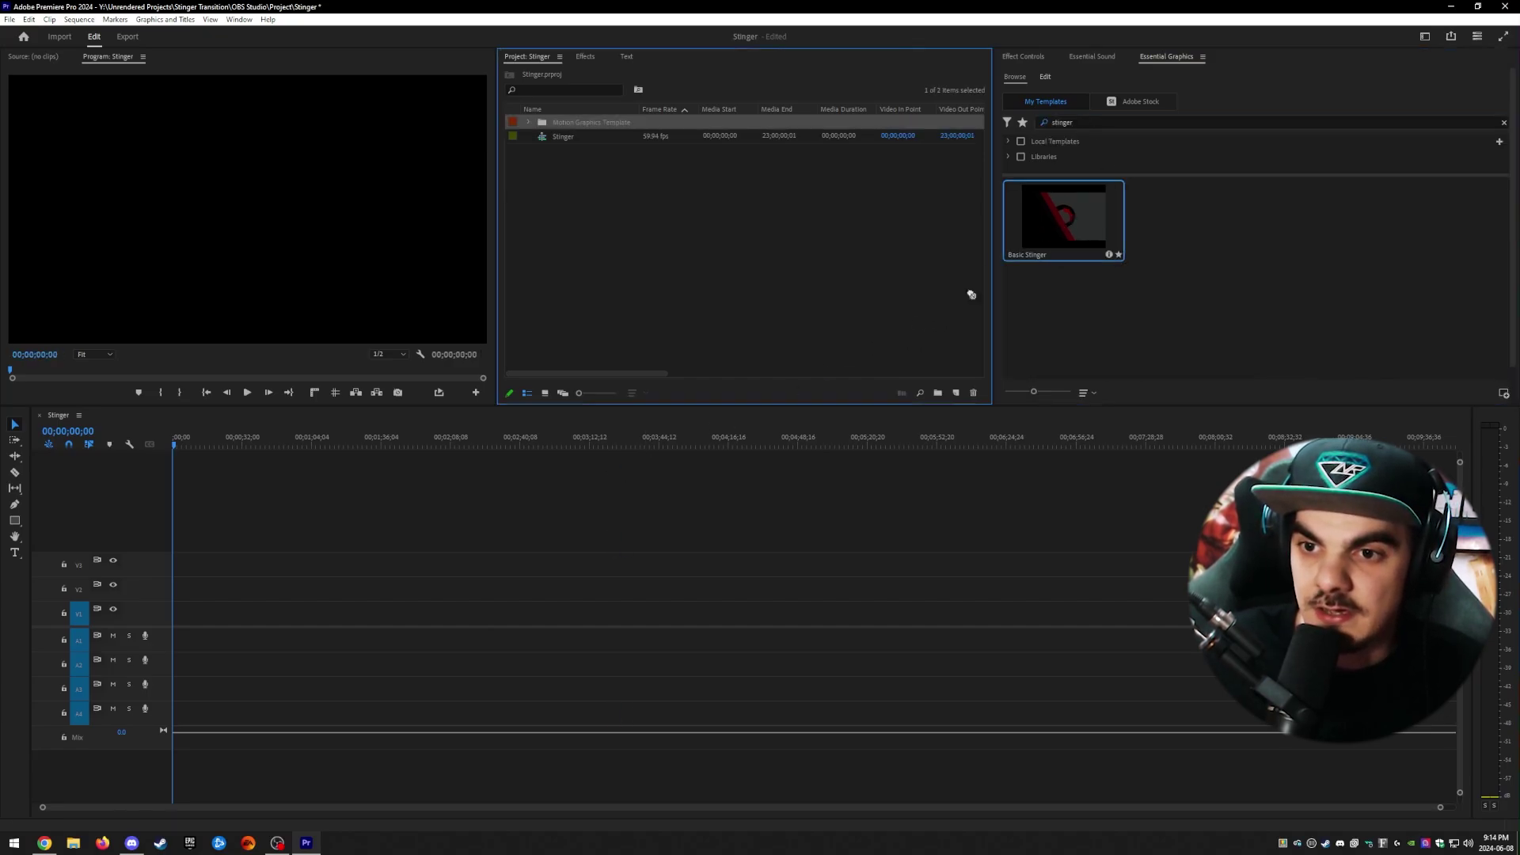
{"action": "left_click_drag", "start_coordinate": [1058, 212], "coordinate": [172, 621]}
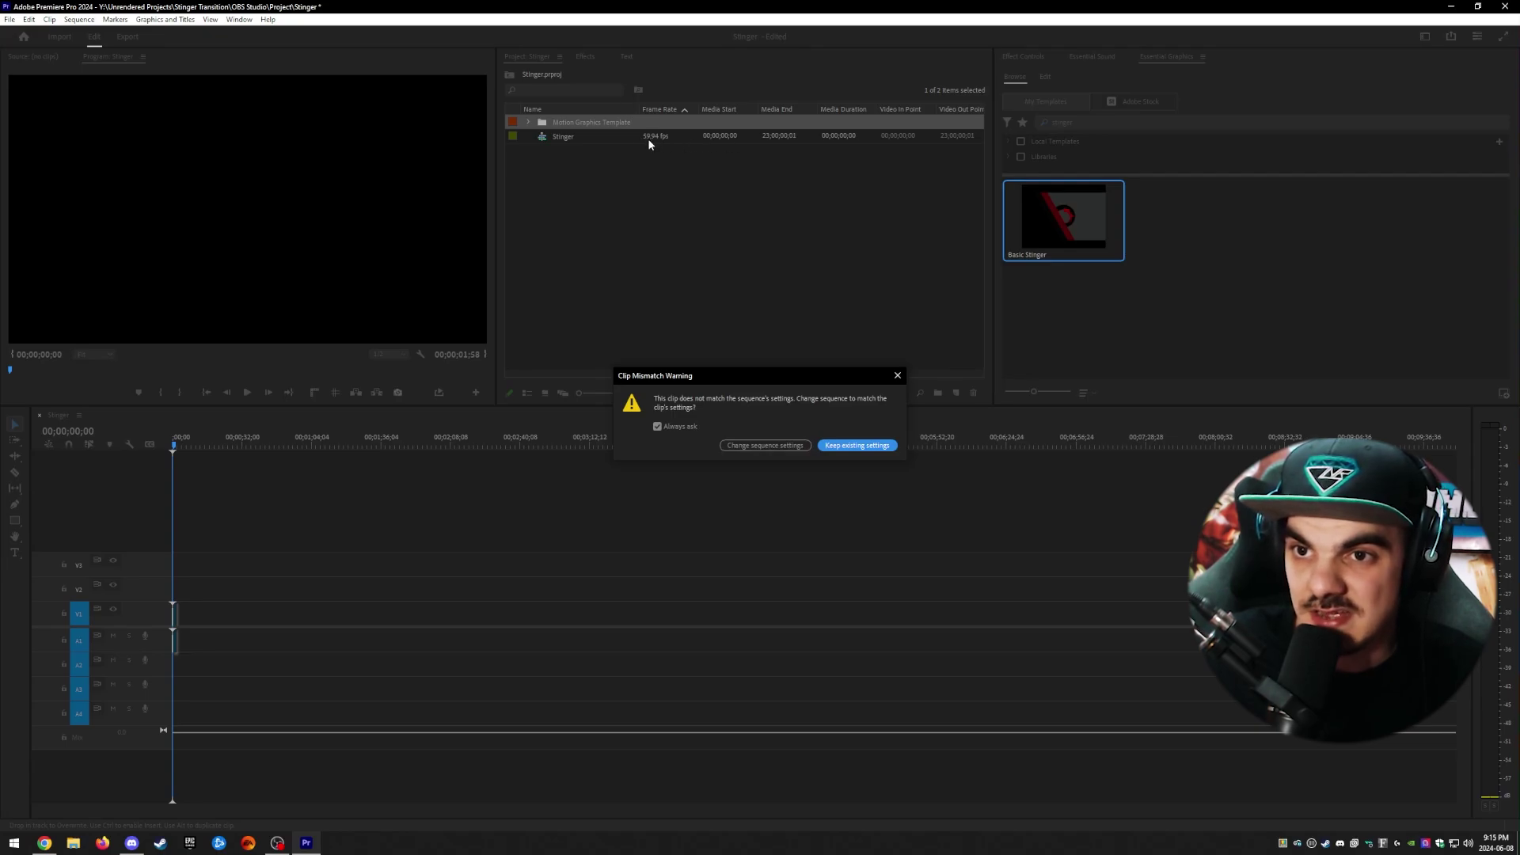
{"action": "left_click", "coordinate": [771, 445]}
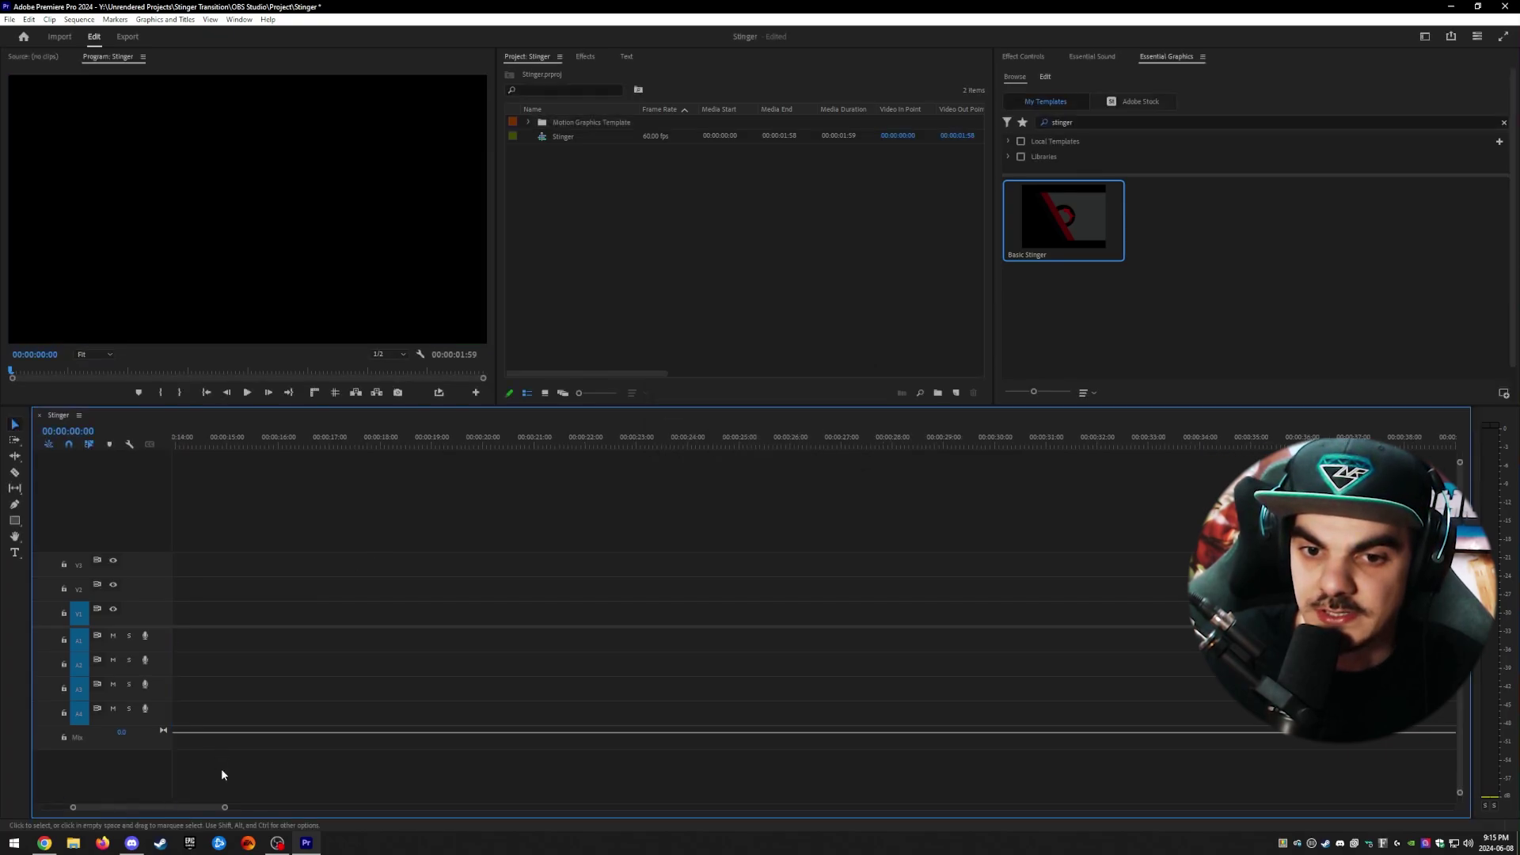
Move the playhead to 00:00:00:45 and select the Basic Stinger clip in the timeline
{"action": "scroll", "coordinate": [224, 808], "scroll_direction": "up", "scroll_amount": 10}
{"action": "scroll", "coordinate": [211, 809], "scroll_direction": "down", "scroll_amount": 5}
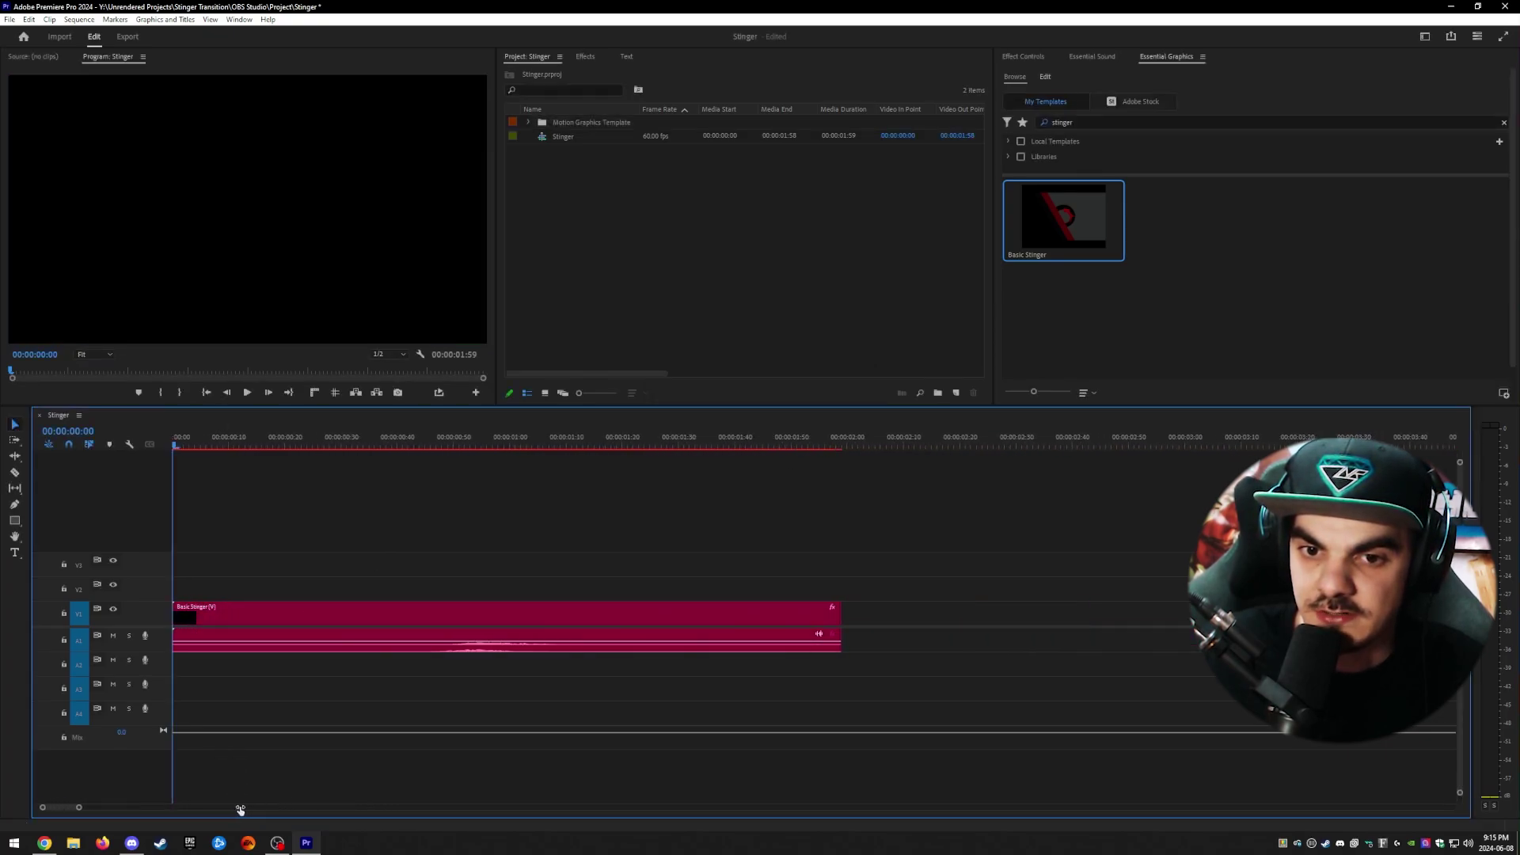
{"action": "left_click_drag", "start_coordinate": [294, 445], "coordinate": [425, 443]}
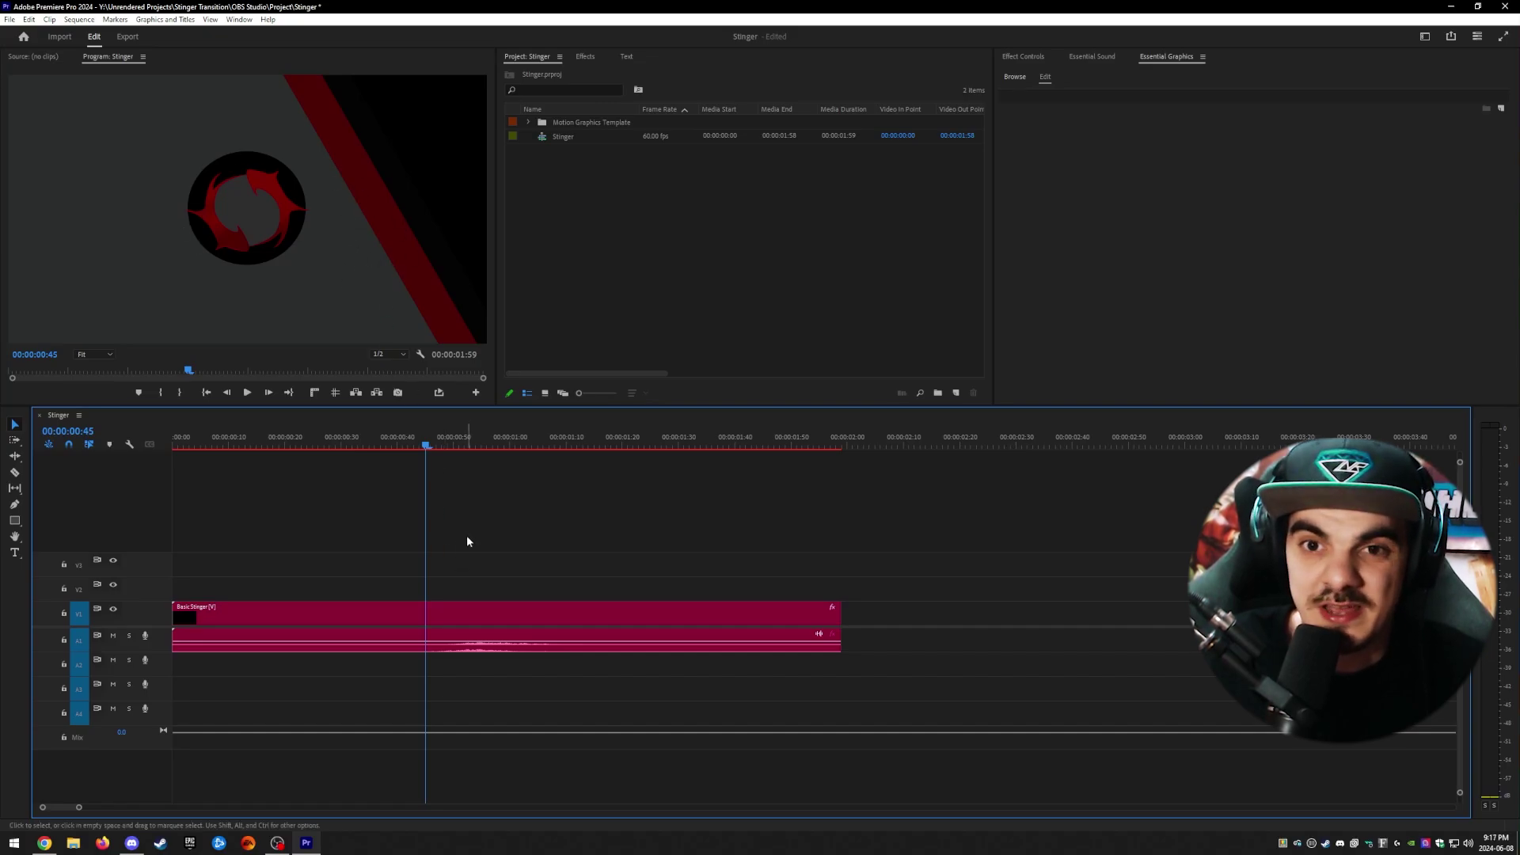
{"action": "left_click_drag", "start_coordinate": [467, 541], "coordinate": [454, 602]}
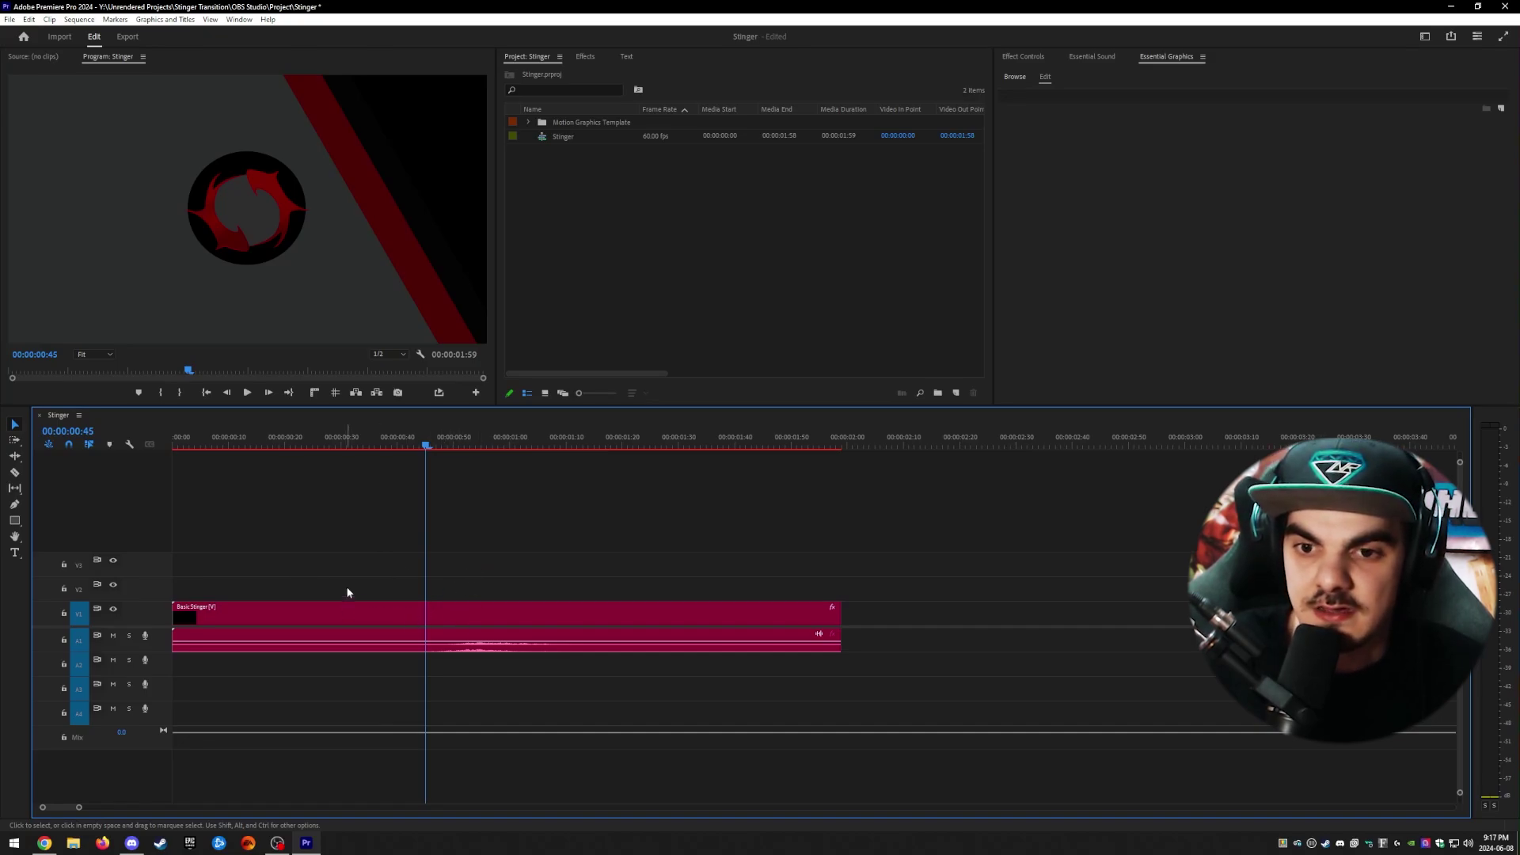
{"action": "left_click", "coordinate": [415, 618]}
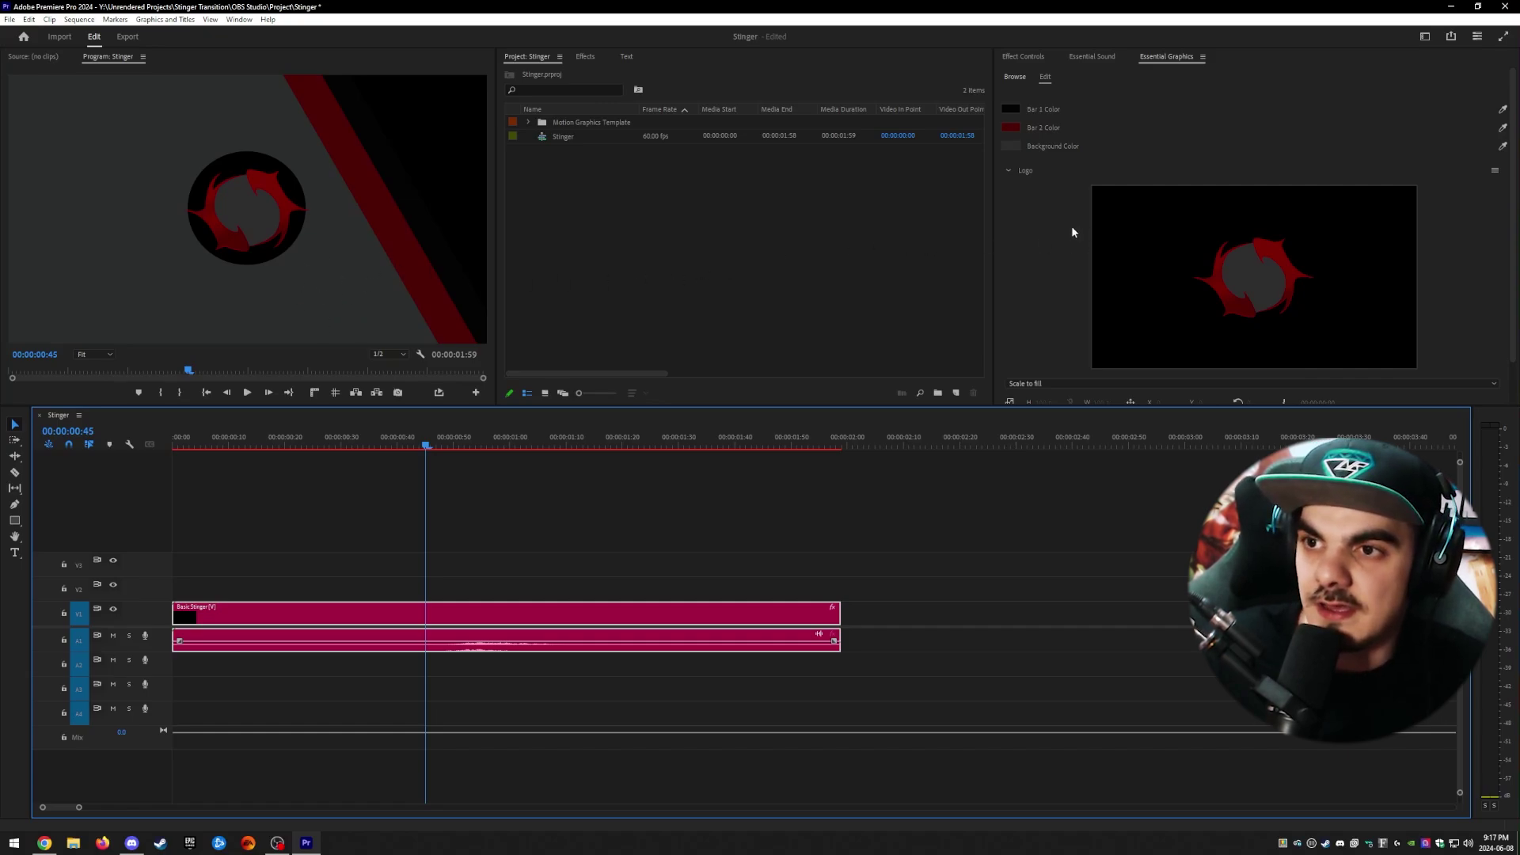
Replace the stinger template's logo with the BnR_w_Alpha image from the Downloads folder
{"action": "scroll", "coordinate": [1108, 222], "scroll_direction": "down", "scroll_amount": 1}
{"action": "scroll", "coordinate": [1346, 226], "scroll_direction": "up", "scroll_amount": 1}
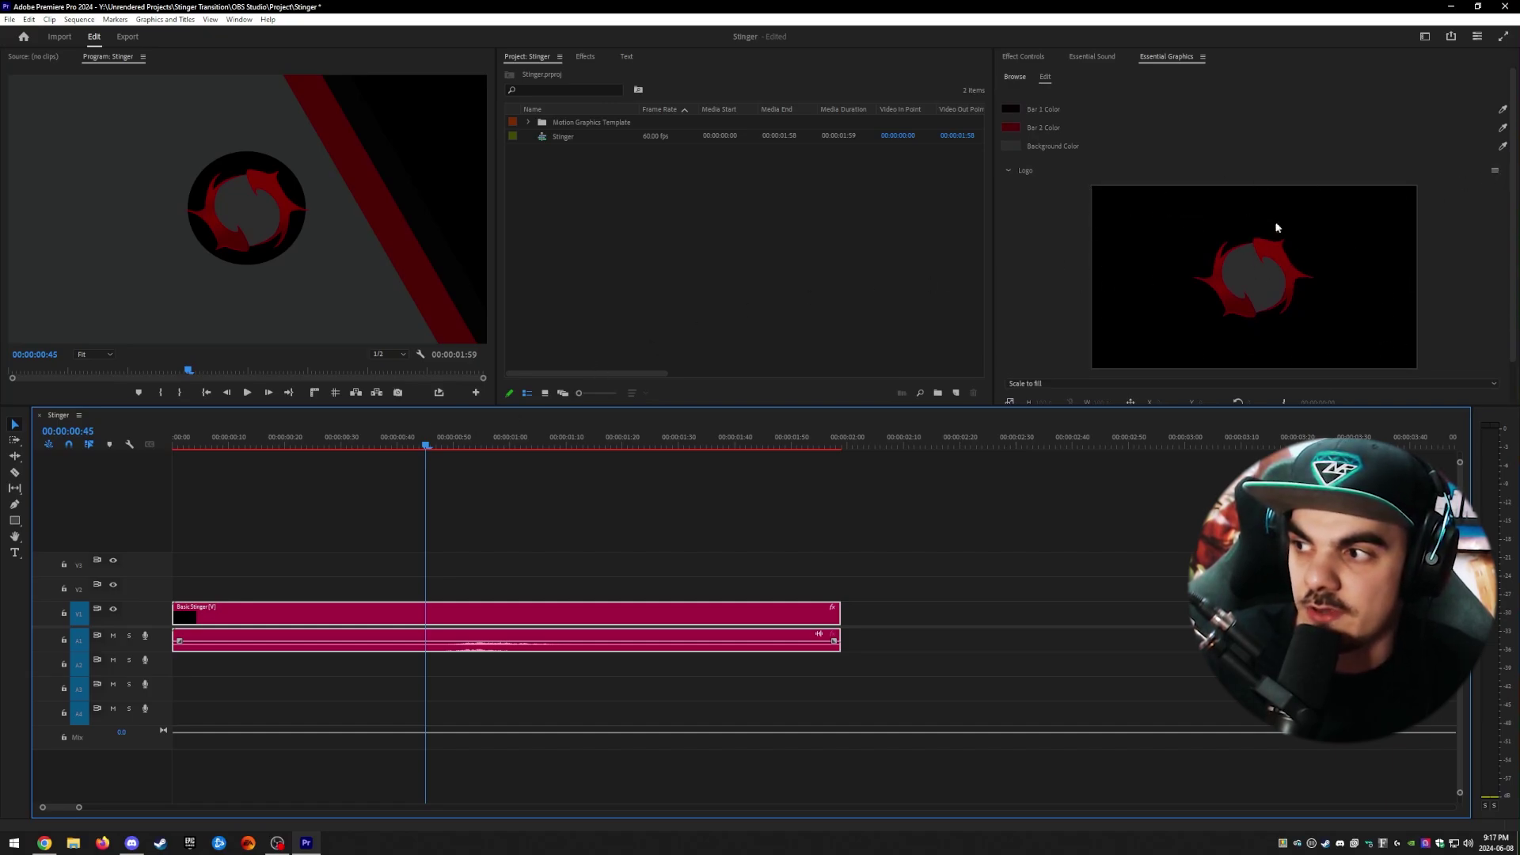
{"action": "scroll", "coordinate": [1457, 249], "scroll_direction": "down", "scroll_amount": 1}
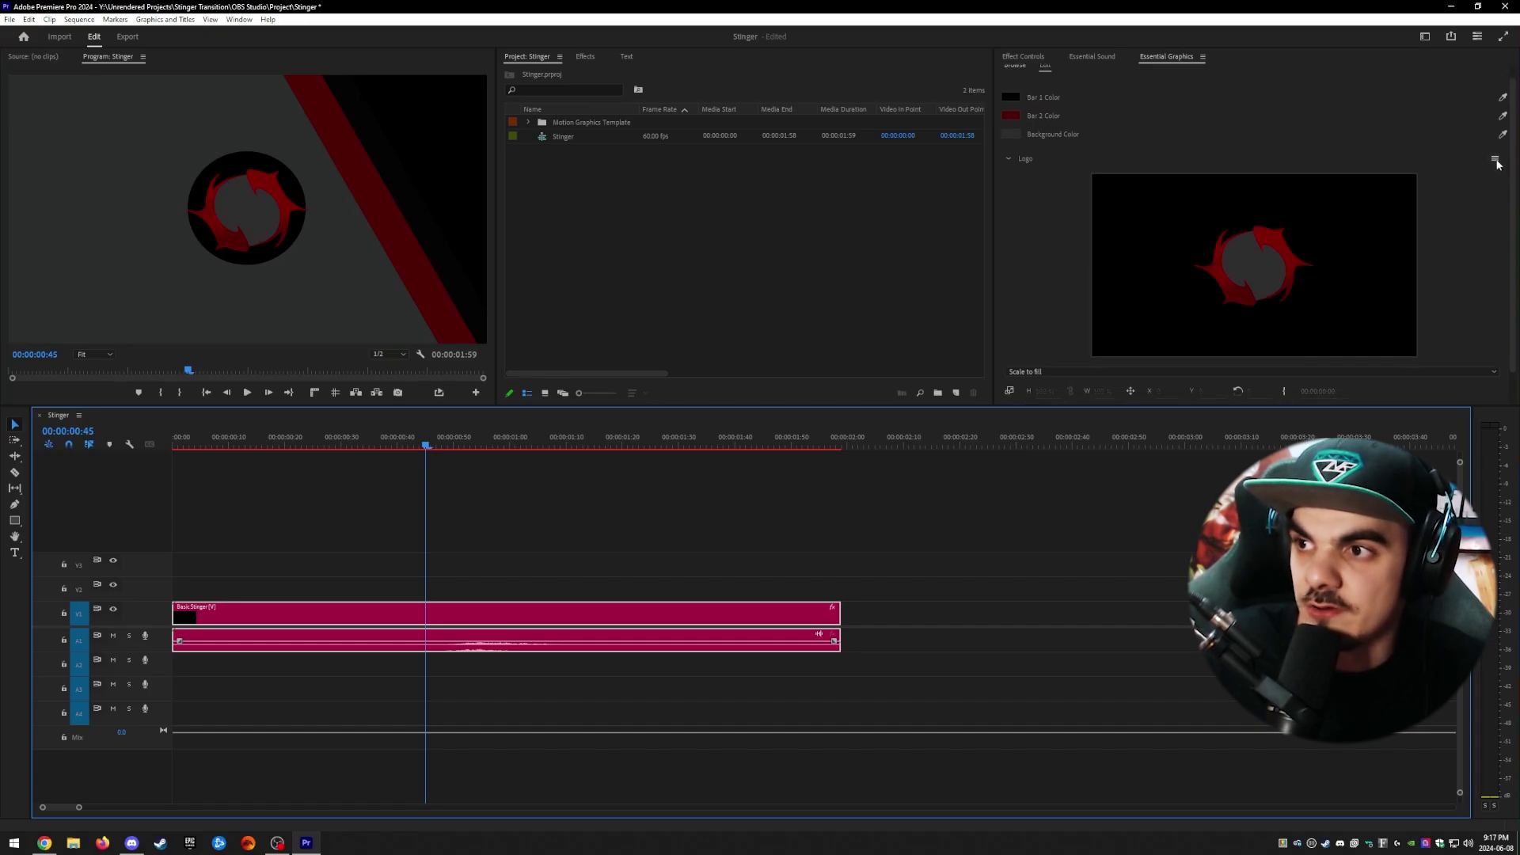
{"action": "left_click", "coordinate": [1495, 159]}
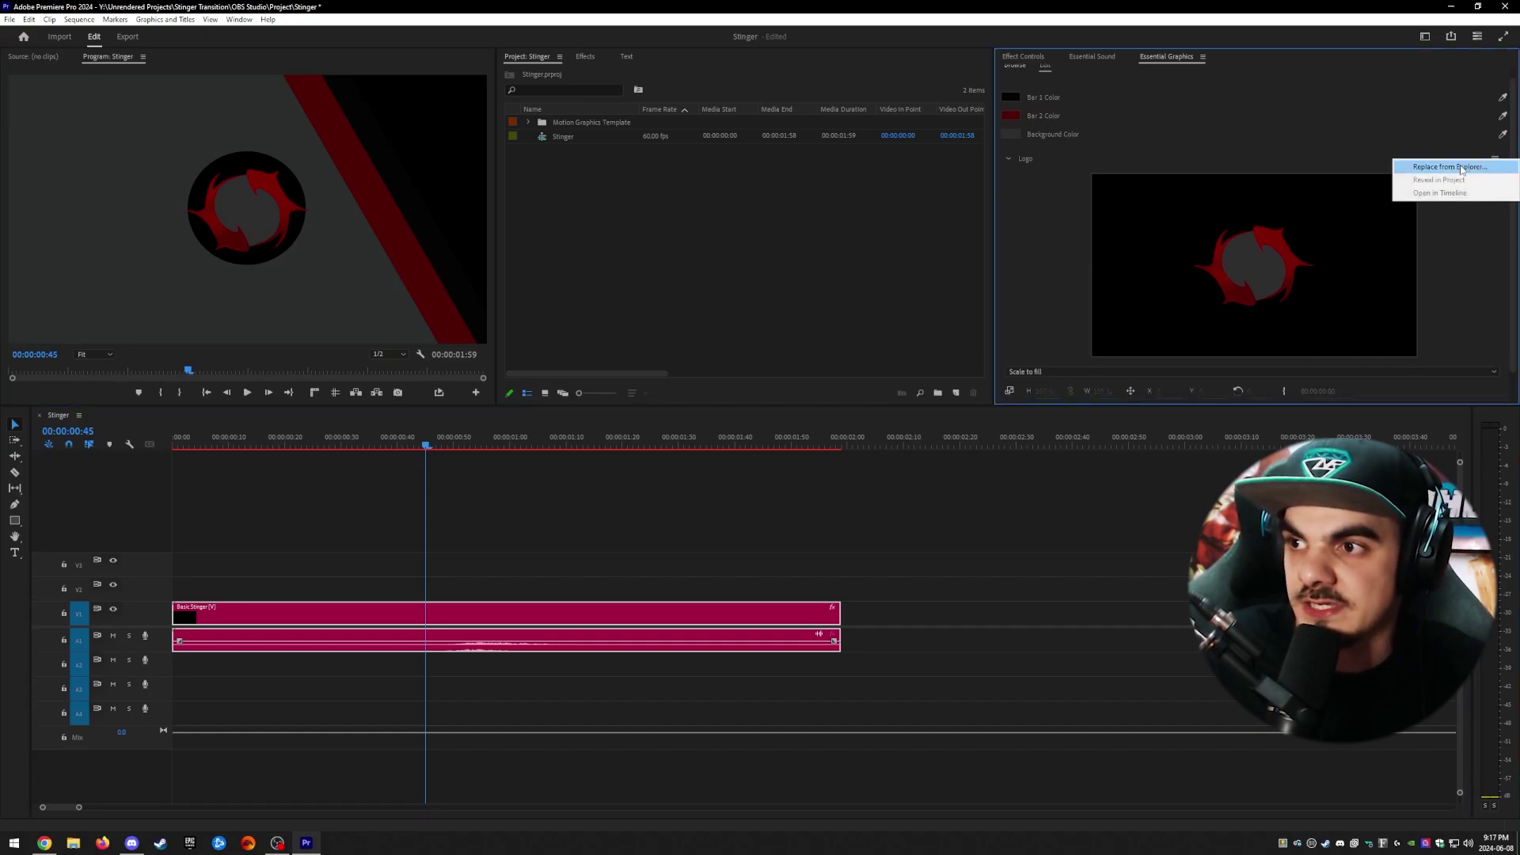
{"action": "left_click", "coordinate": [1461, 168]}
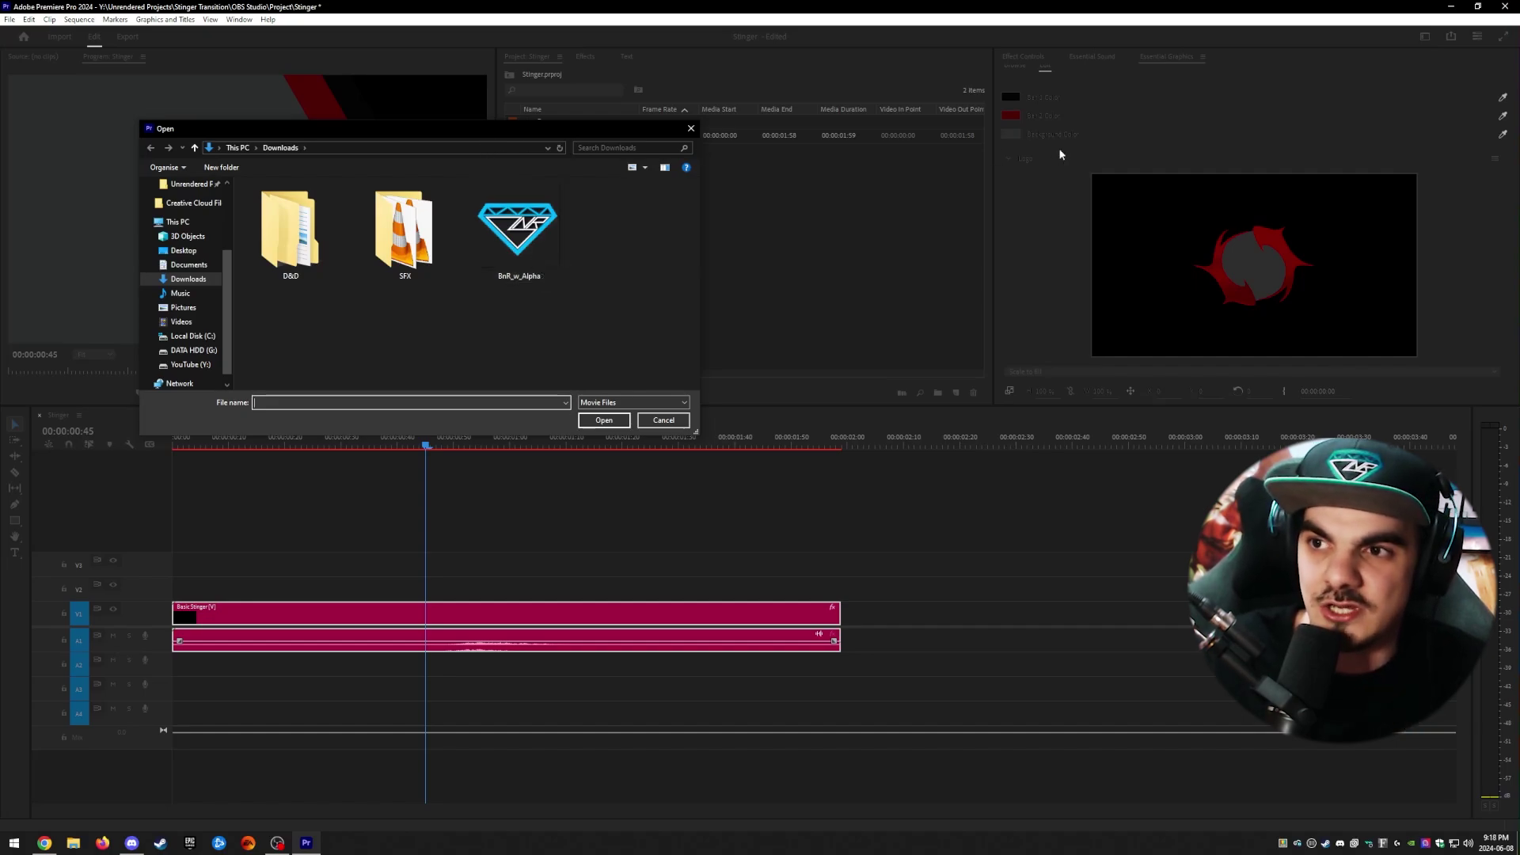
{"action": "left_click_drag", "start_coordinate": [351, 133], "coordinate": [399, 146]}
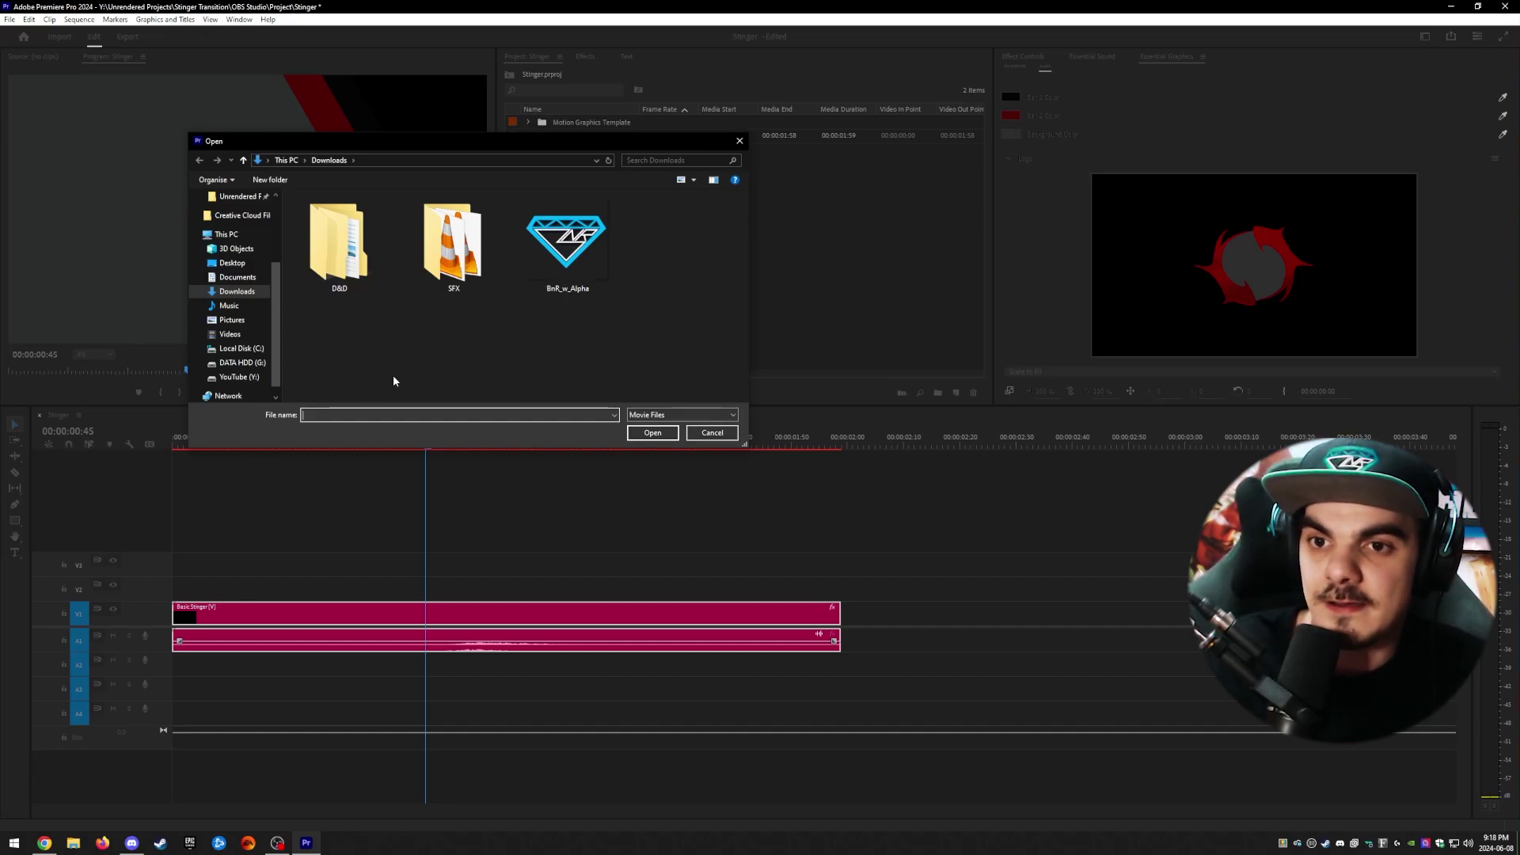
{"action": "double_click", "coordinate": [582, 268]}
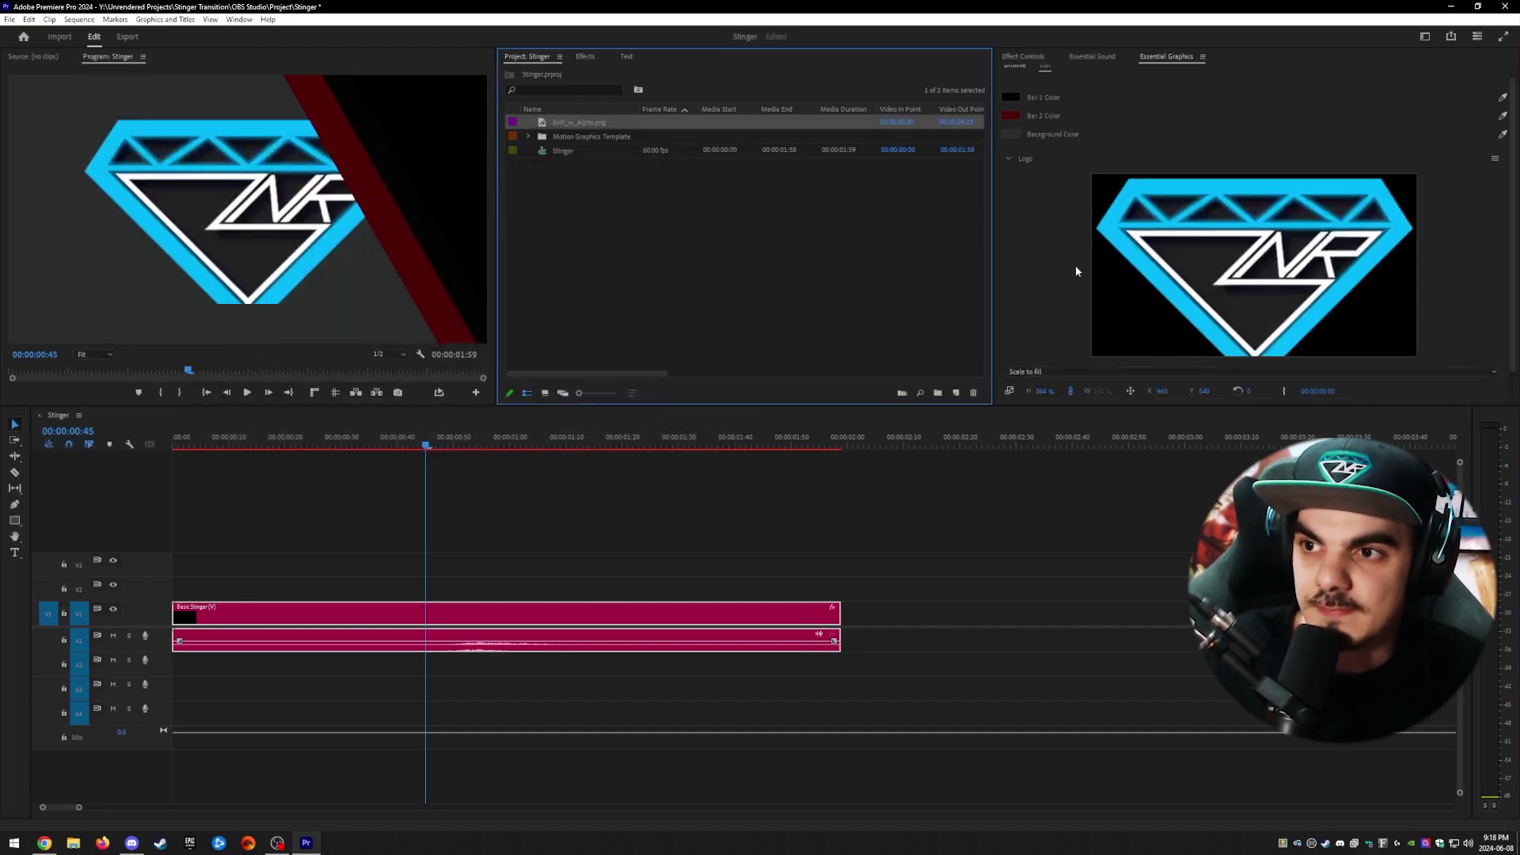
Scale the stinger's logo, trying 150% before settling on 200%
{"action": "scroll", "coordinate": [1058, 255], "scroll_direction": "down", "scroll_amount": 1}
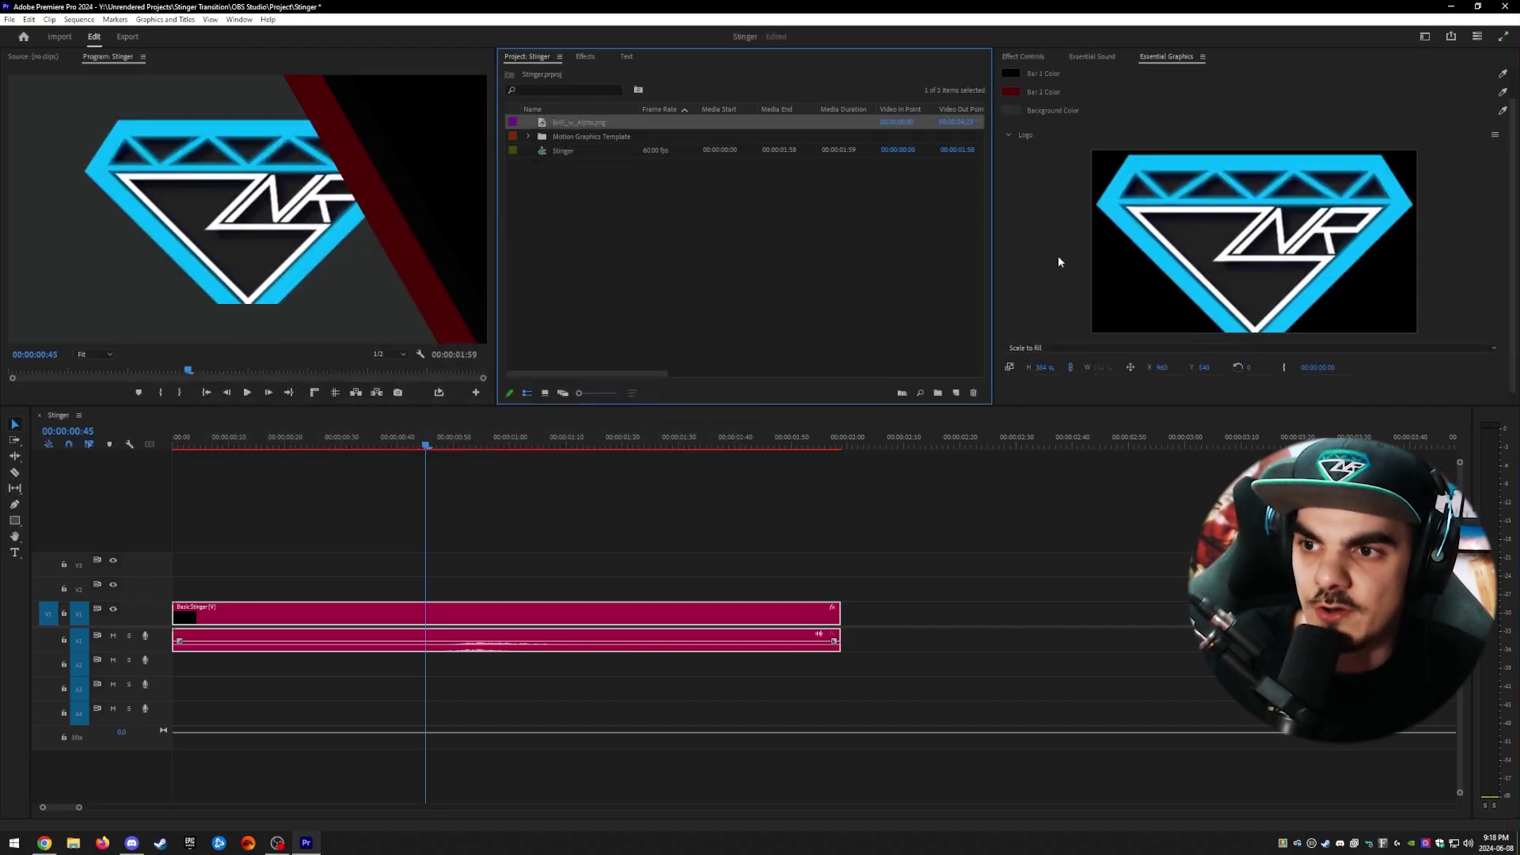
{"action": "left_click", "coordinate": [1045, 357]}
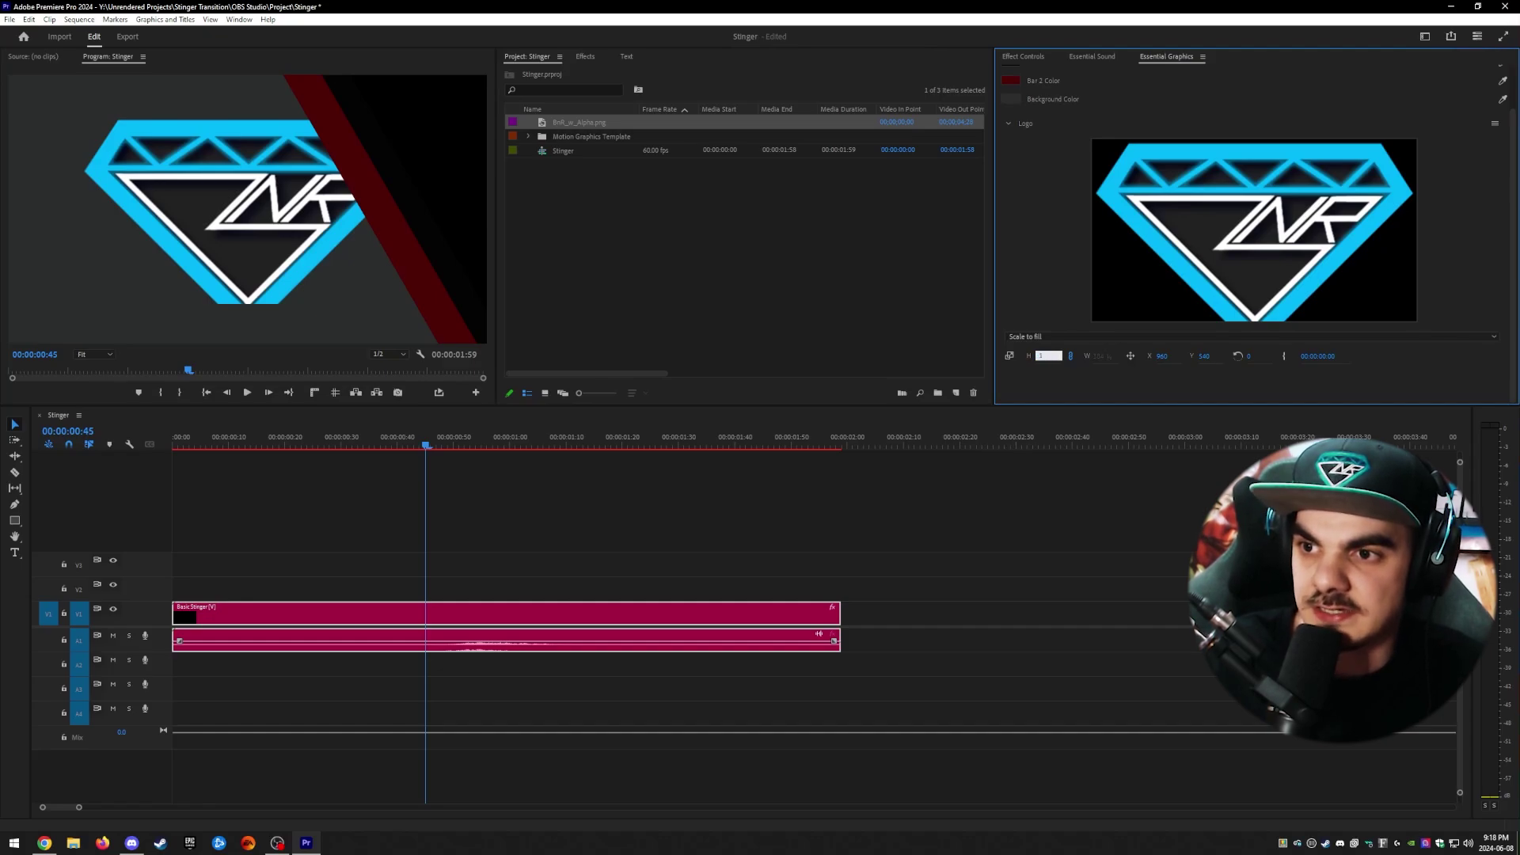
{"action": "type", "text": "150"}
{"action": "key", "text": "Return"}
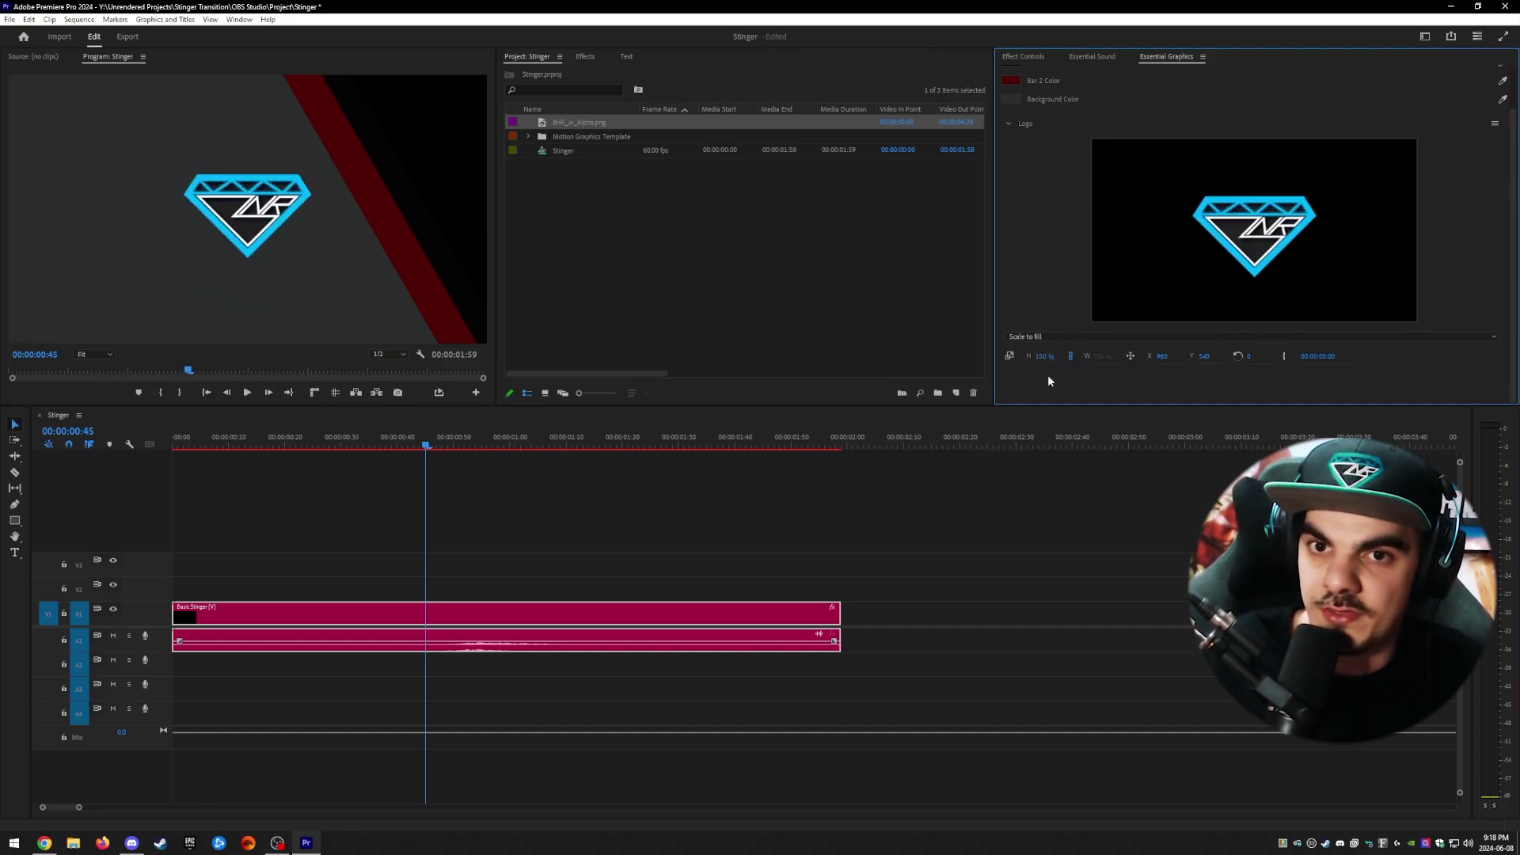
{"action": "type", "text": "200"}
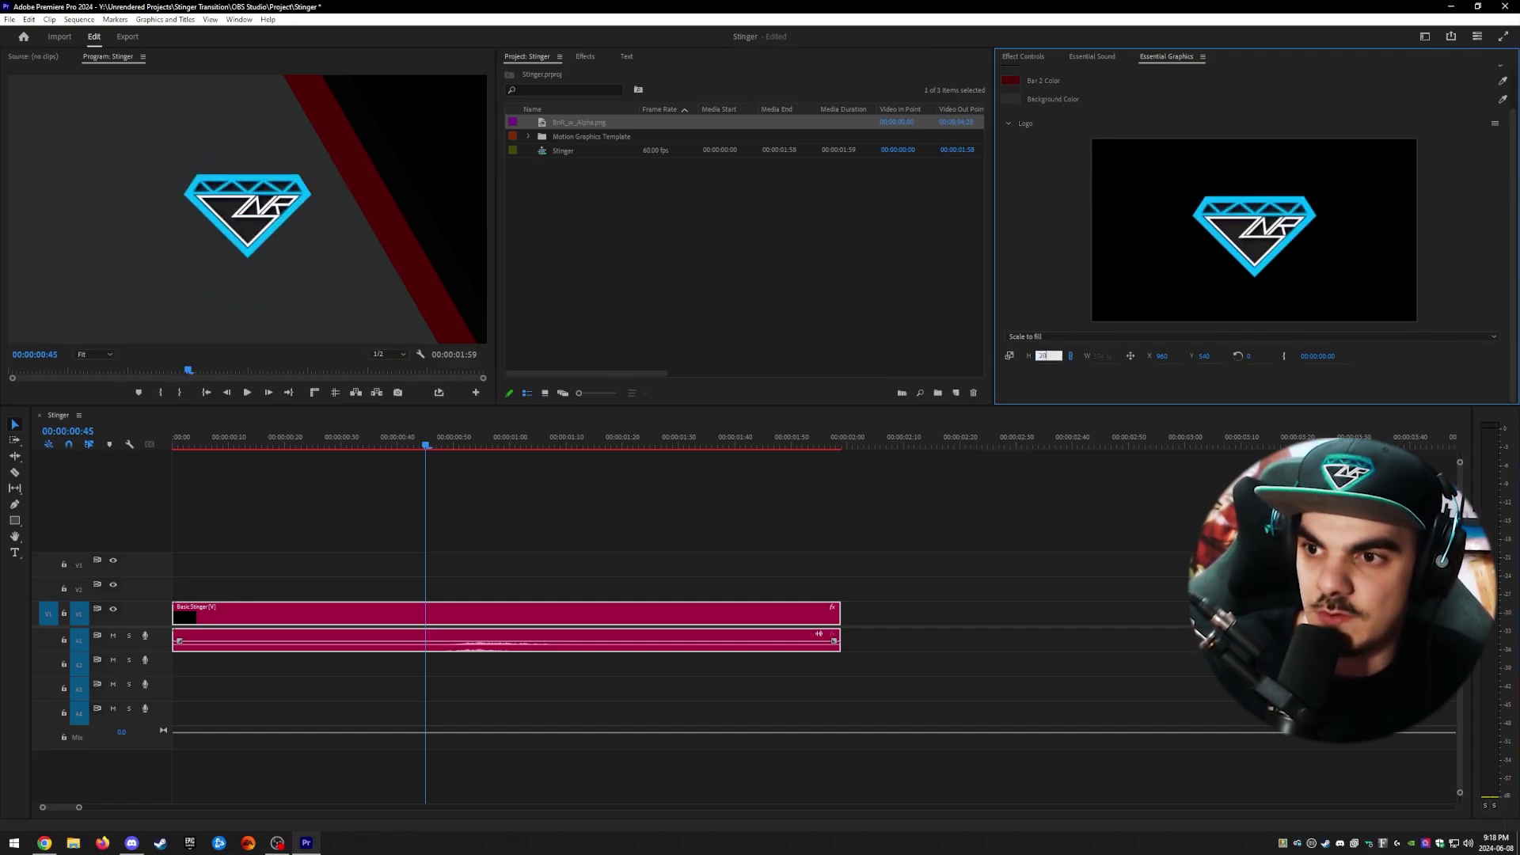
{"action": "key", "text": "Return"}
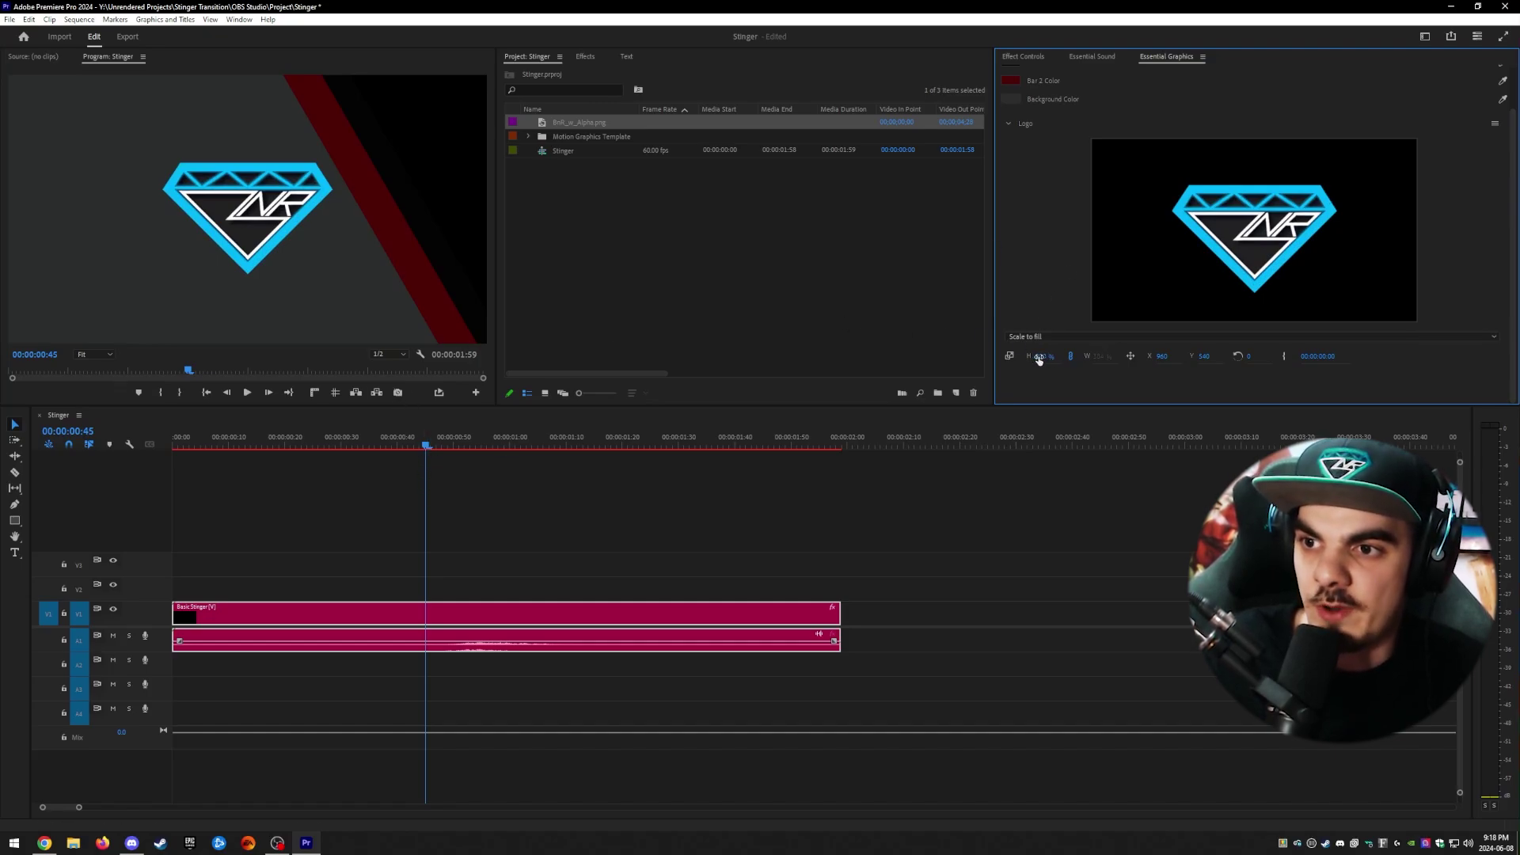
Set the stinger's Background Color to 222222, sampled from the dark grey inside the logo
{"action": "left_click_drag", "start_coordinate": [453, 448], "coordinate": [343, 445]}
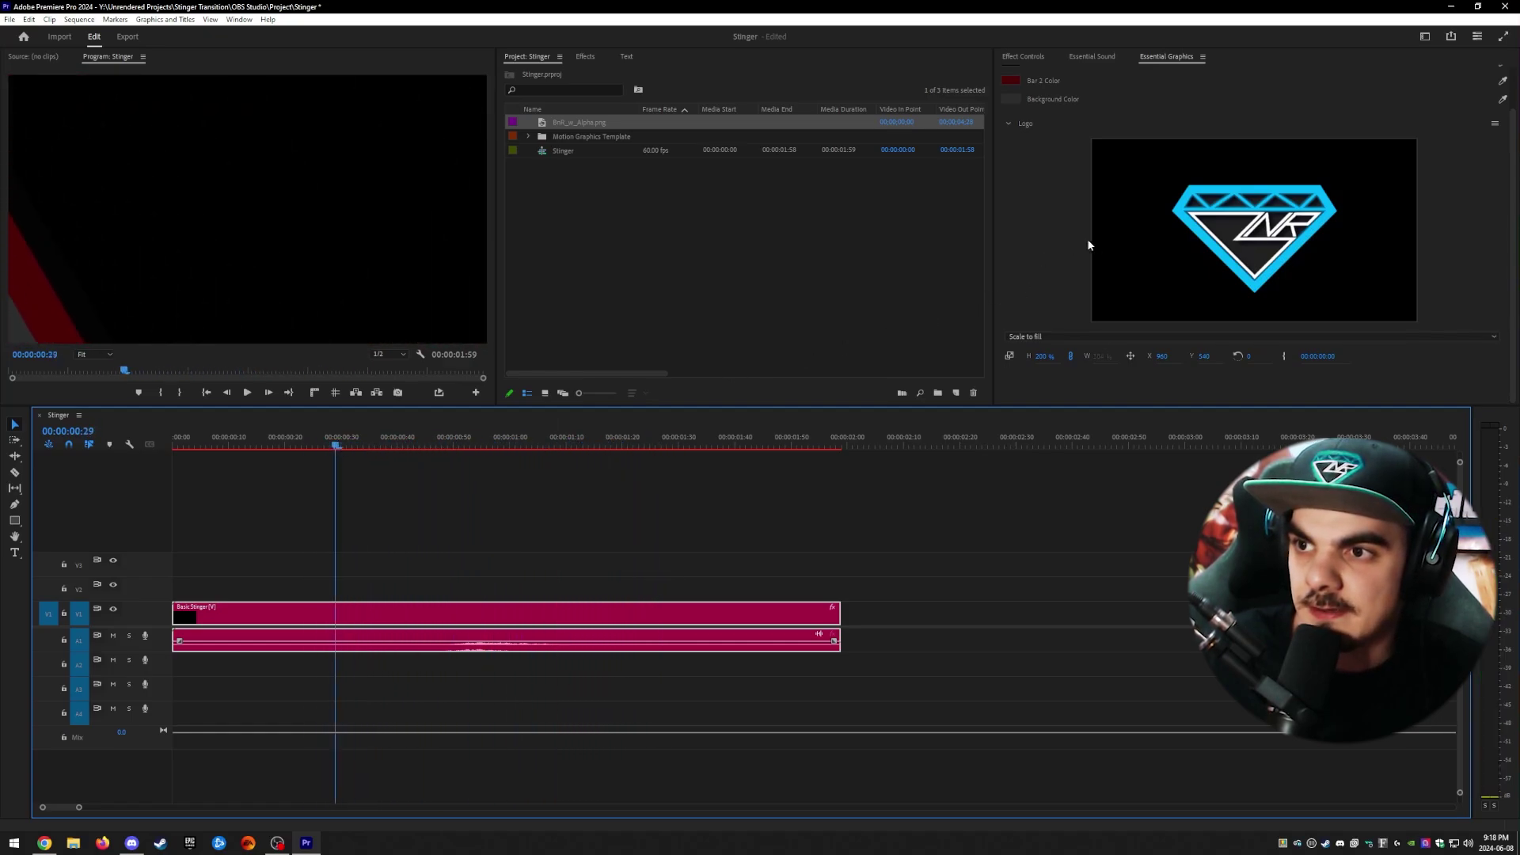
{"action": "scroll", "coordinate": [1051, 260], "scroll_direction": "up", "scroll_amount": 2}
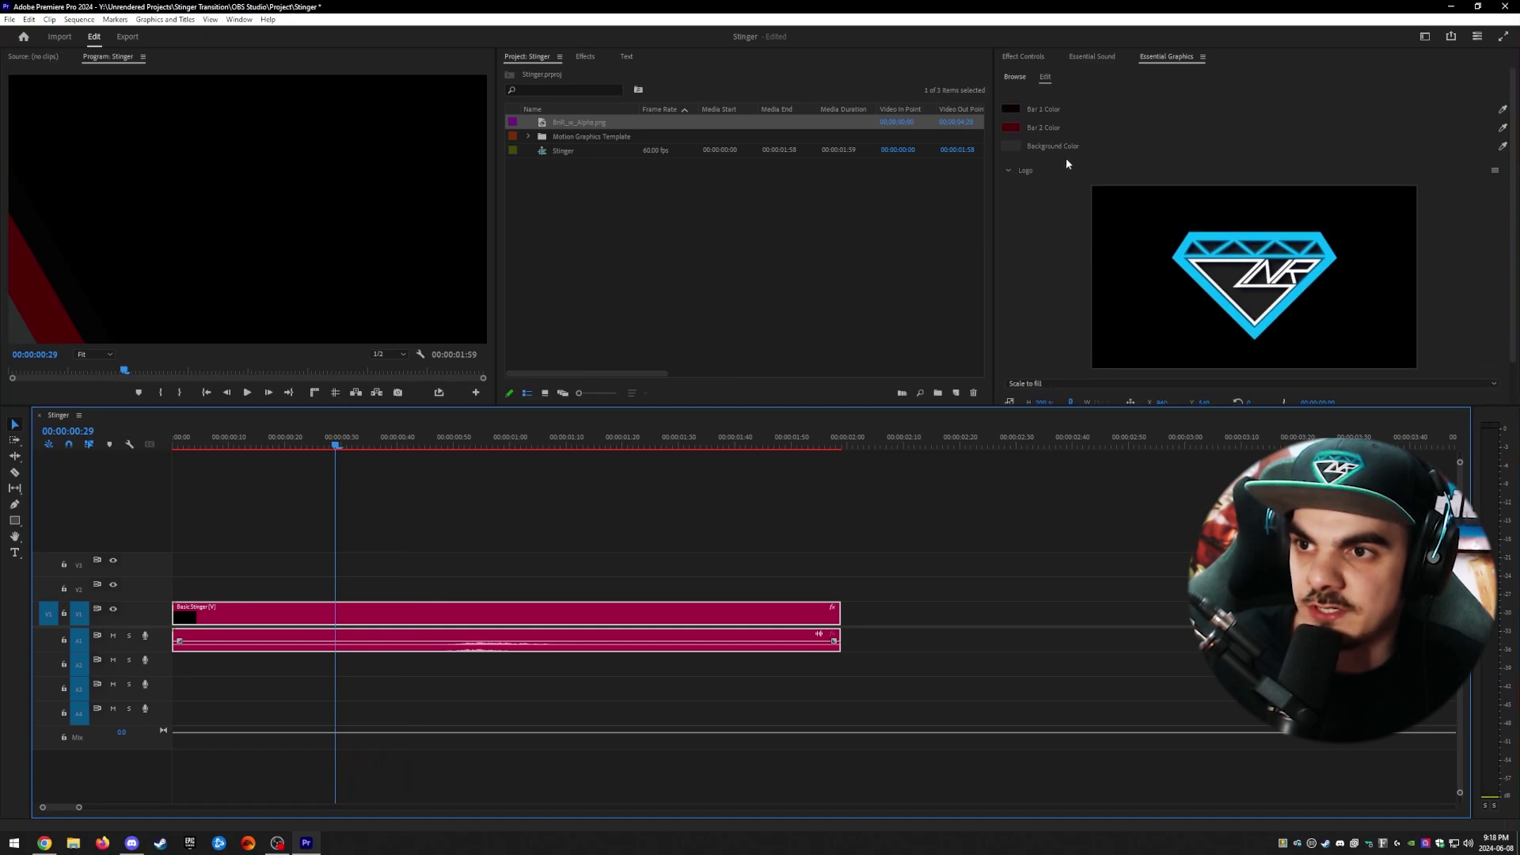
{"action": "mouse_move", "coordinate": [413, 444]}
{"action": "left_mouse_down"}
{"action": "mouse_move", "coordinate": [444, 441]}
{"action": "mouse_move", "coordinate": [427, 443]}
{"action": "left_mouse_up"}
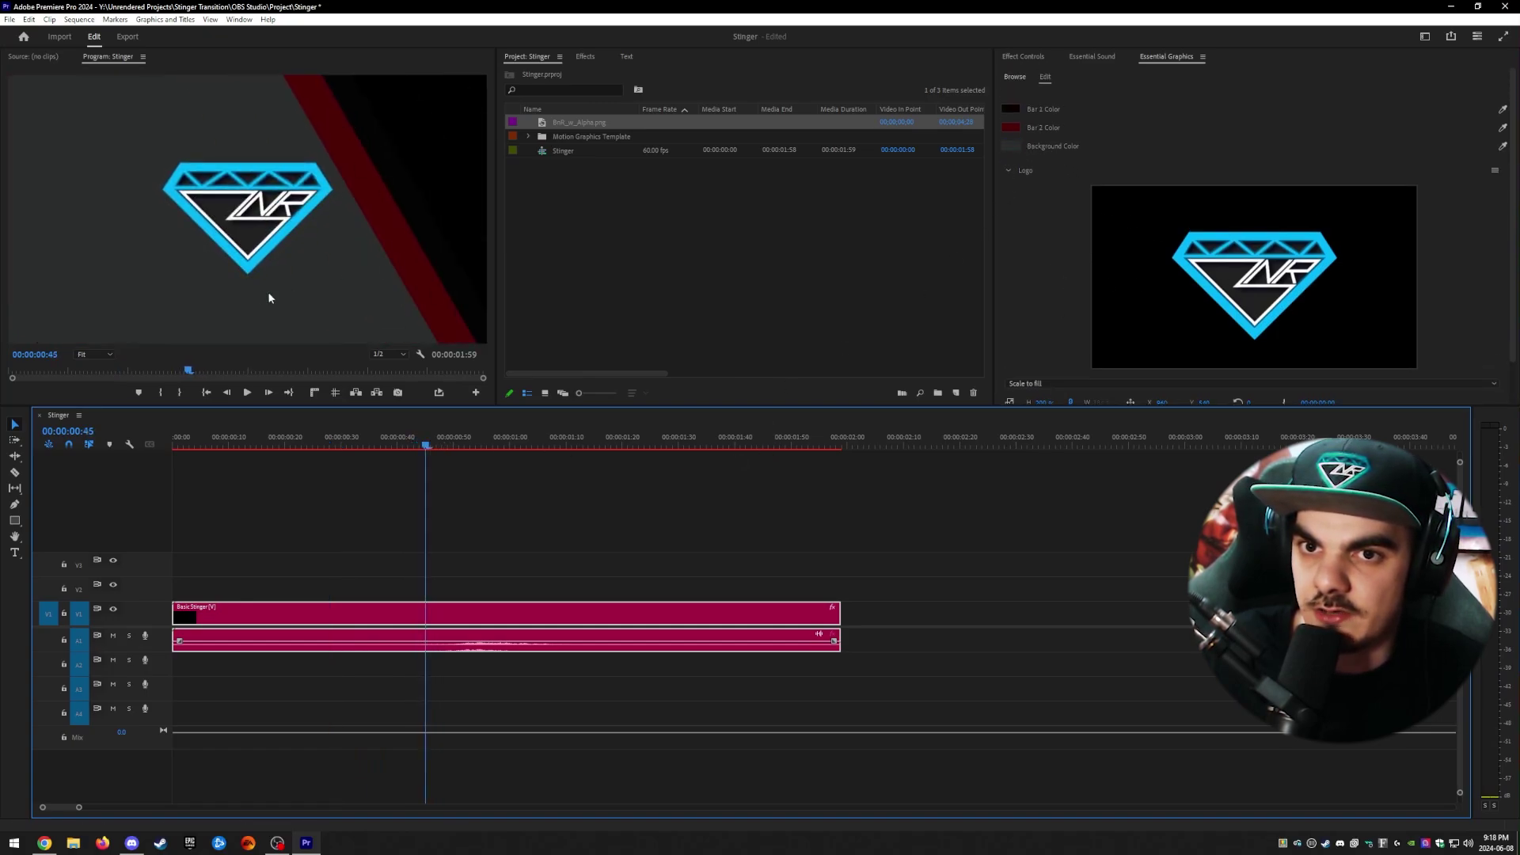
{"action": "left_click", "coordinate": [1015, 146]}
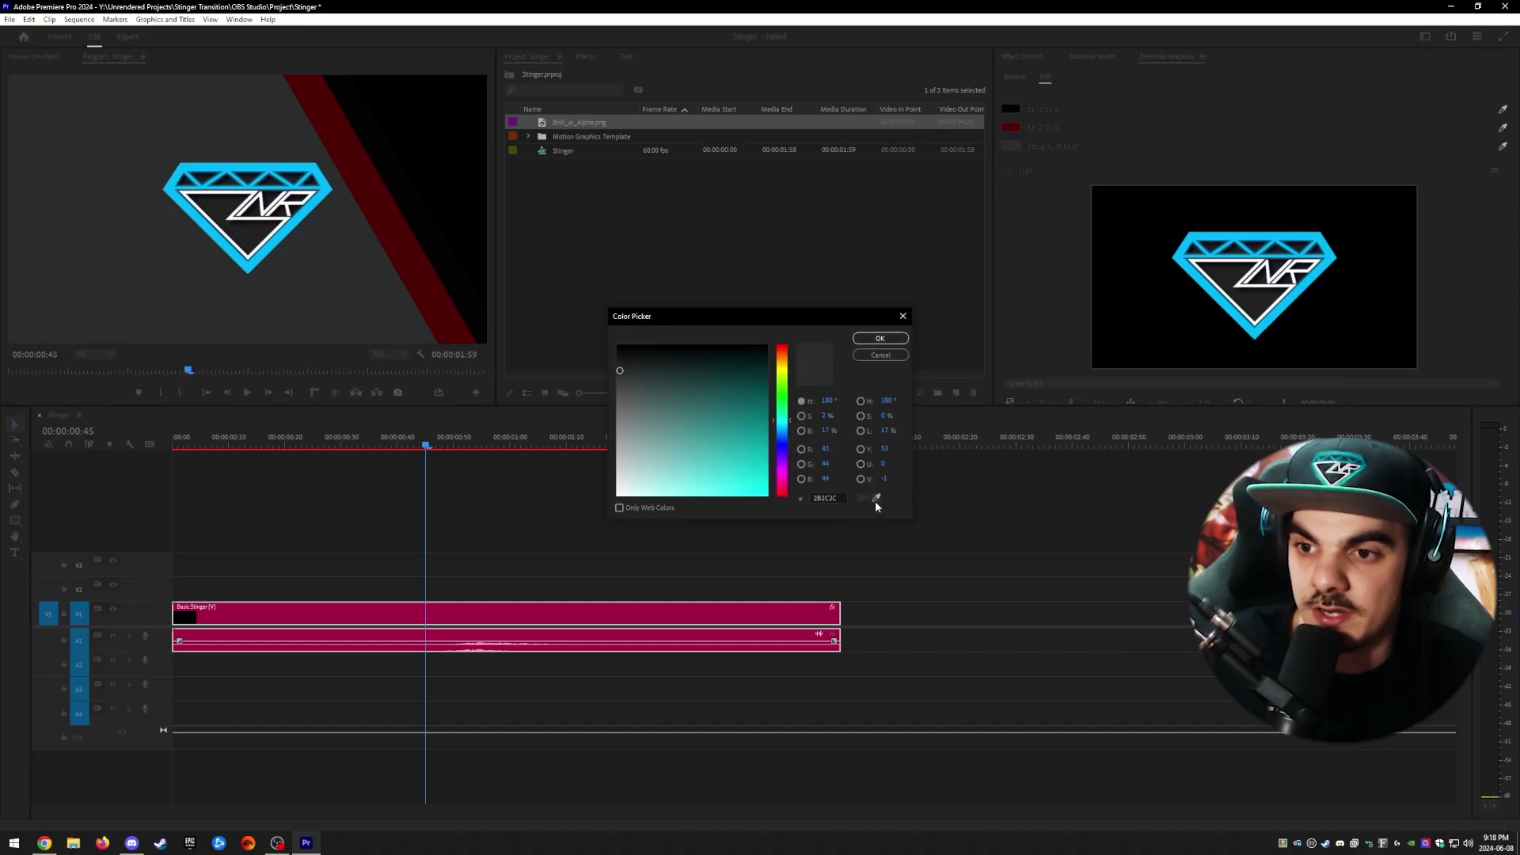
{"action": "mouse_move", "coordinate": [781, 434]}
{"action": "left_mouse_down"}
{"action": "mouse_move", "coordinate": [782, 396]}
{"action": "mouse_move", "coordinate": [782, 433]}
{"action": "left_mouse_up"}
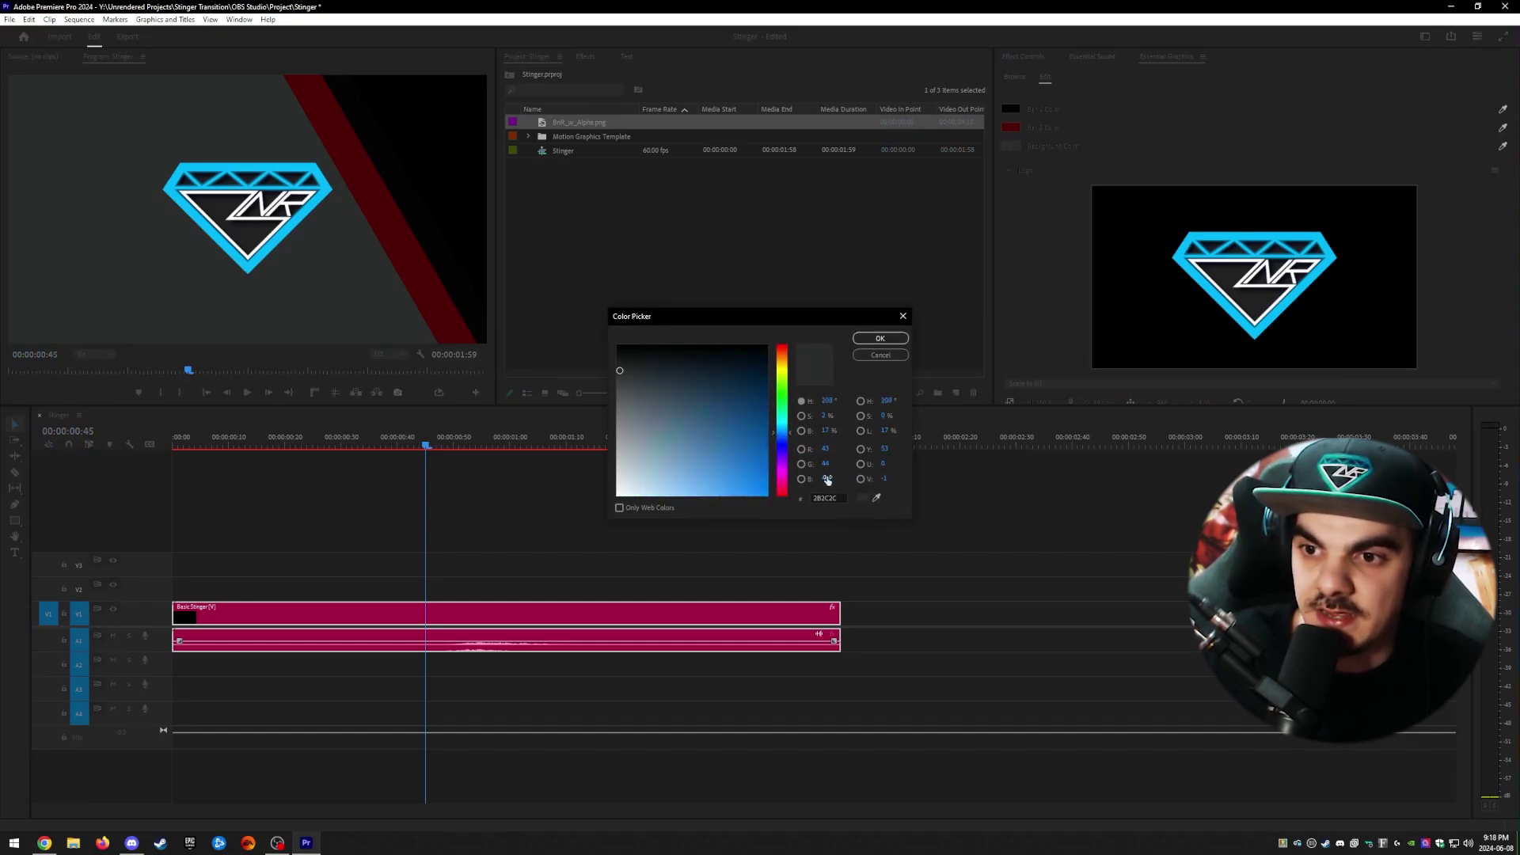
{"action": "left_click_drag", "start_coordinate": [842, 498], "coordinate": [795, 497]}
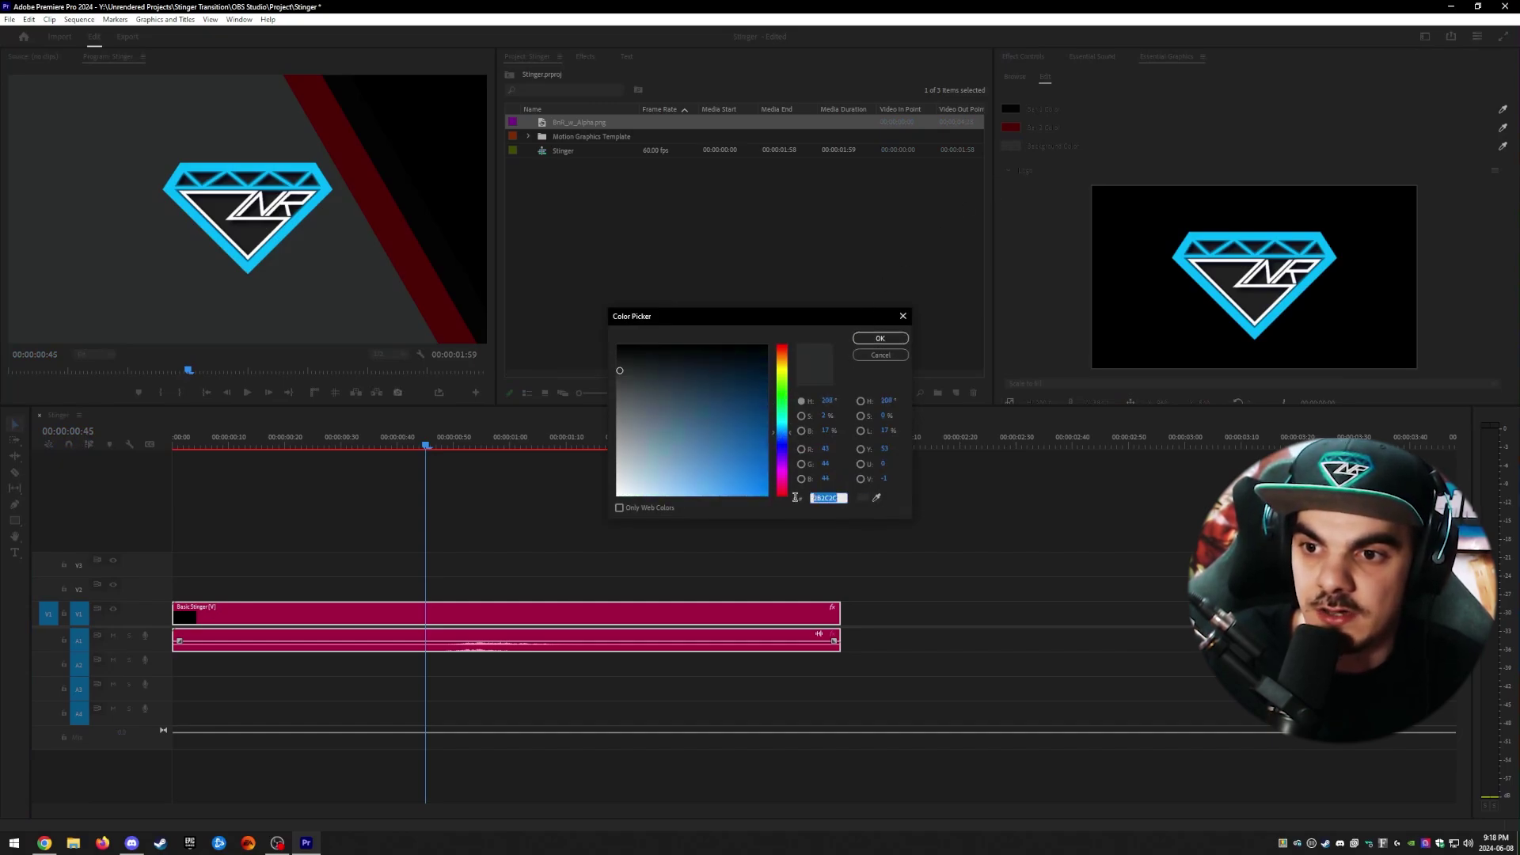
{"action": "left_click", "coordinate": [841, 498]}
{"action": "double_click", "coordinate": [832, 497]}
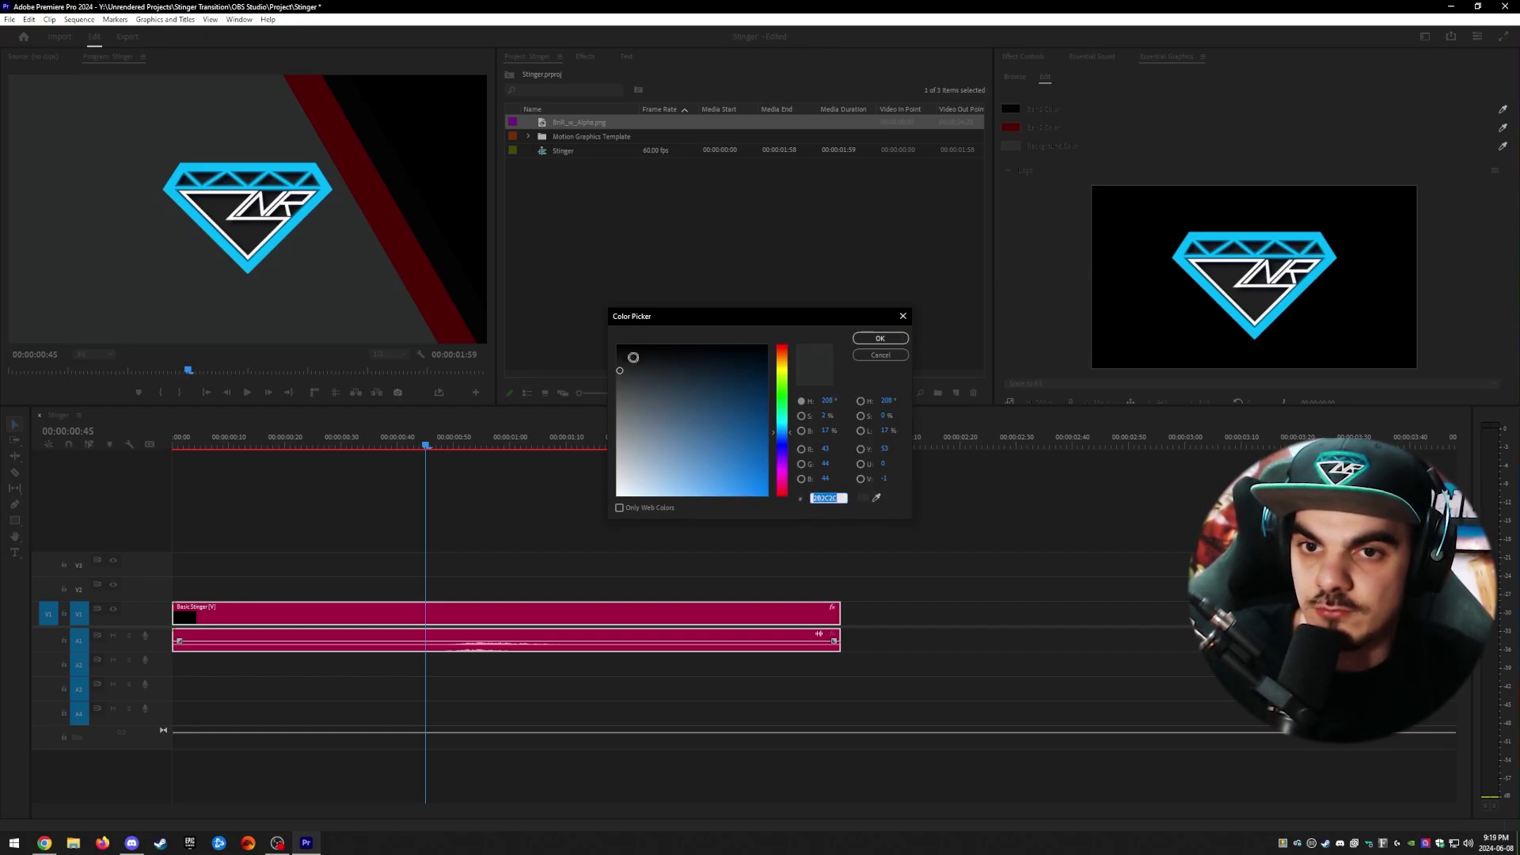
{"action": "left_click", "coordinate": [876, 498]}
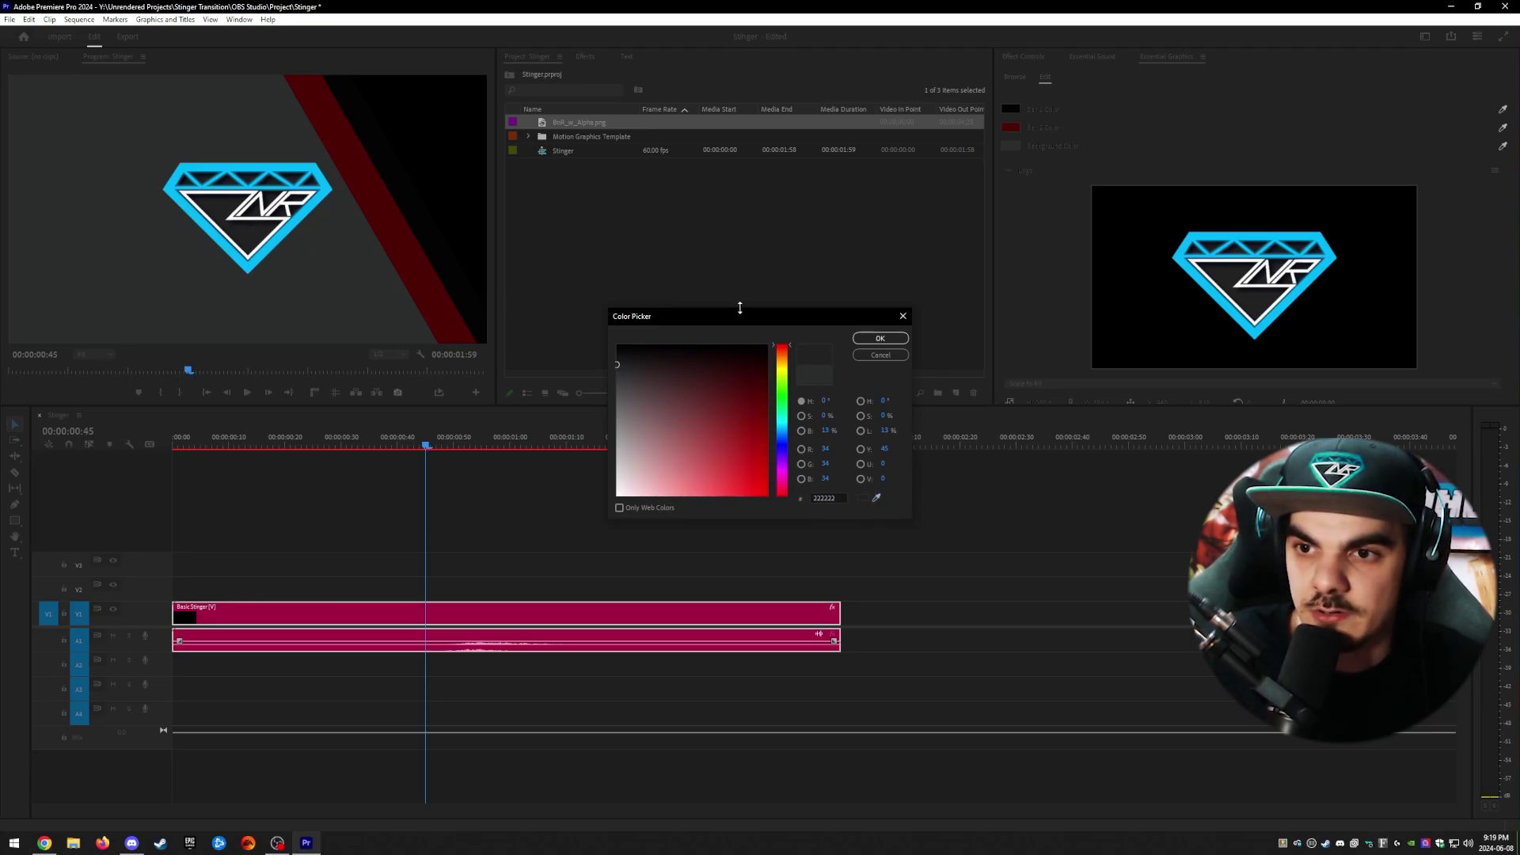
{"action": "left_click", "coordinate": [879, 338]}
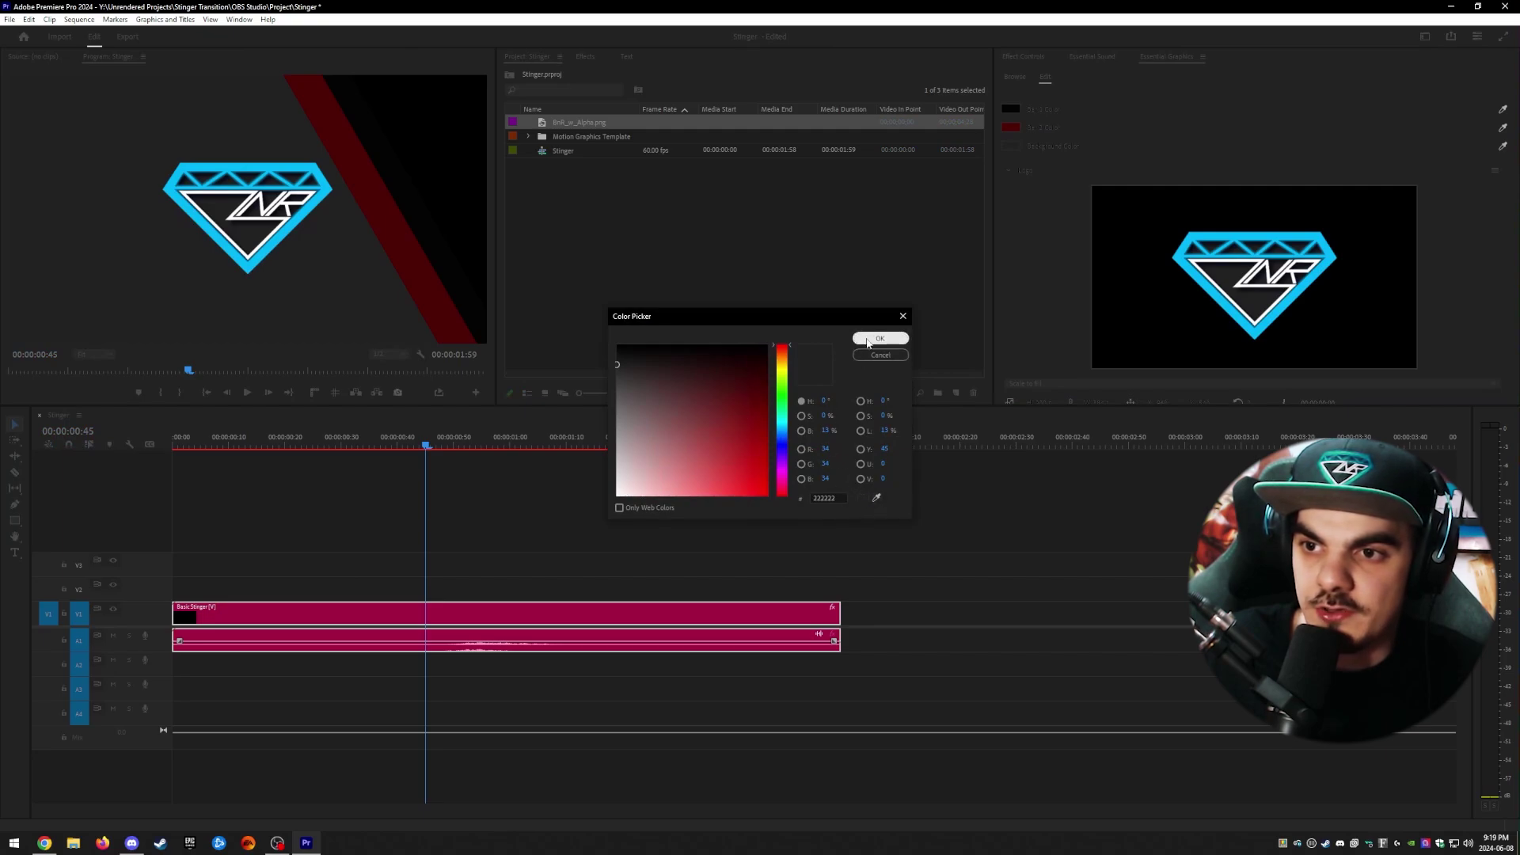
{"action": "left_click", "coordinate": [868, 340]}
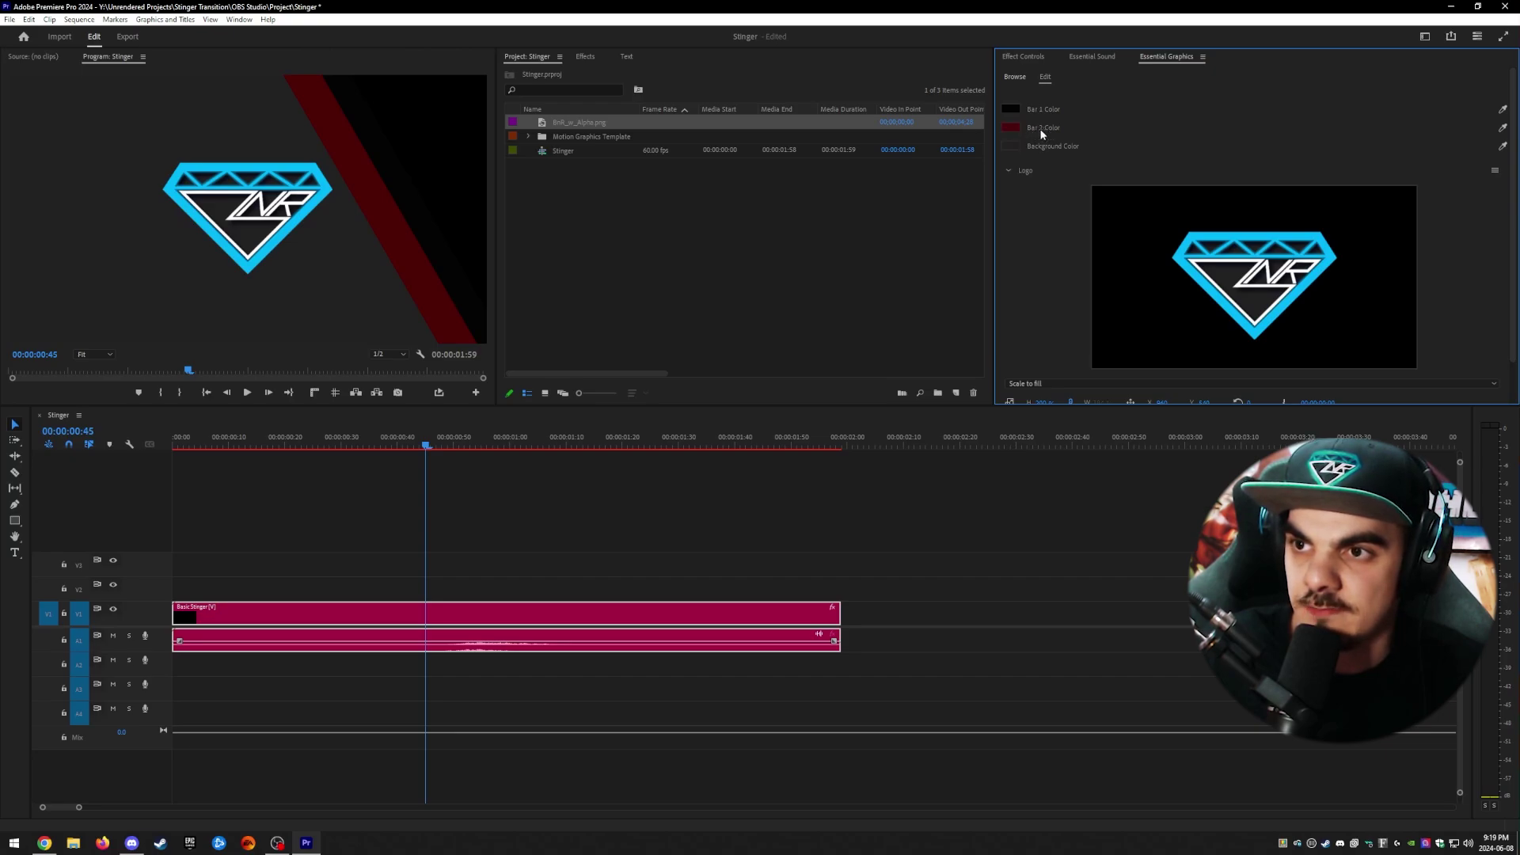
Set Bar 1 Color to white (FFFFFF), sampled from the logo's lettering
{"action": "left_click", "coordinate": [1010, 112]}
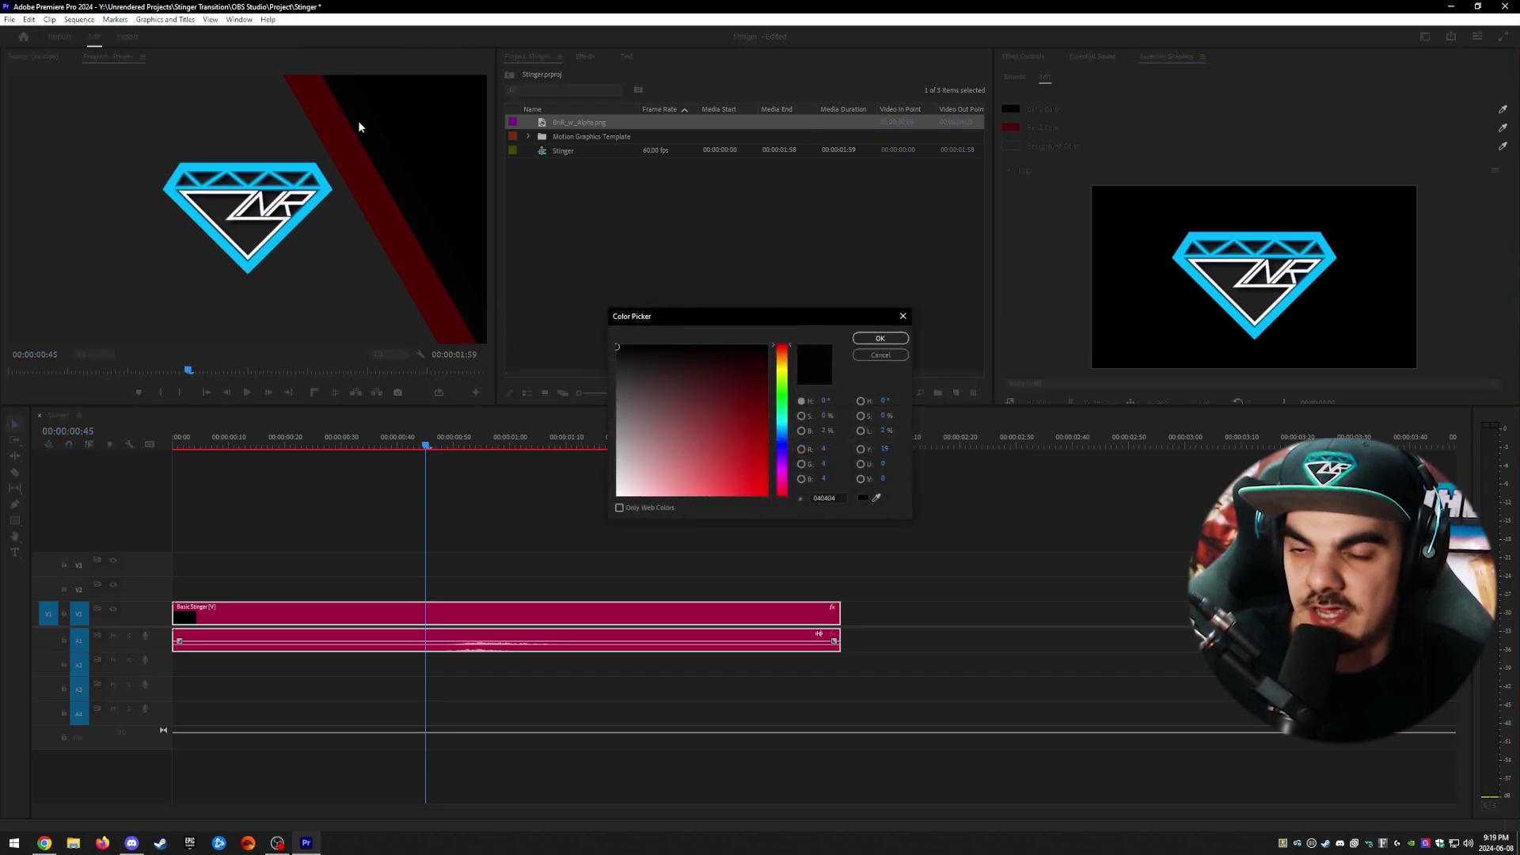
{"action": "left_click", "coordinate": [876, 497]}
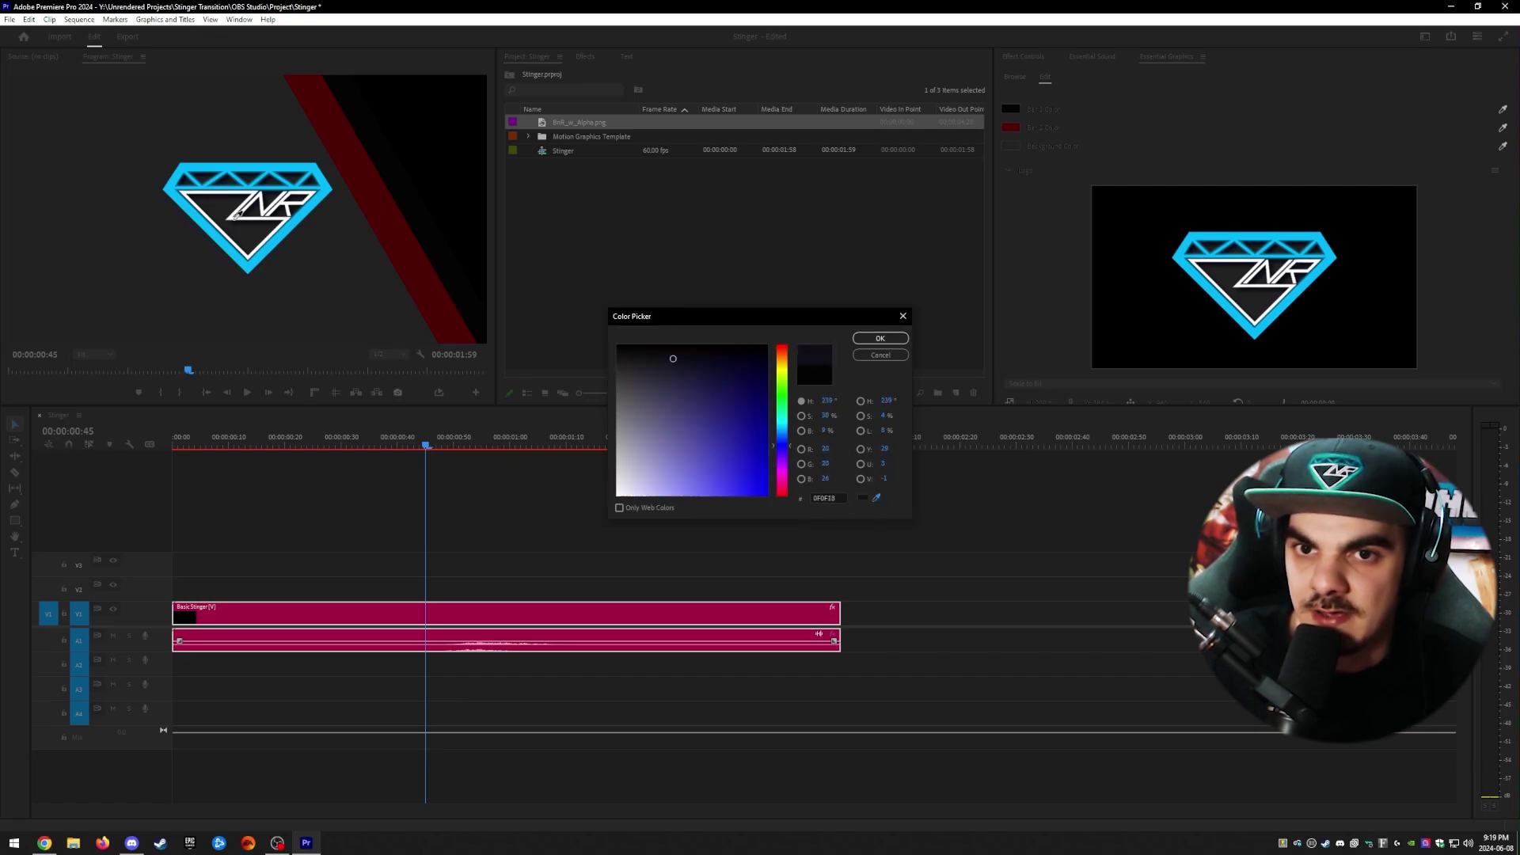
{"action": "left_click", "coordinate": [229, 215]}
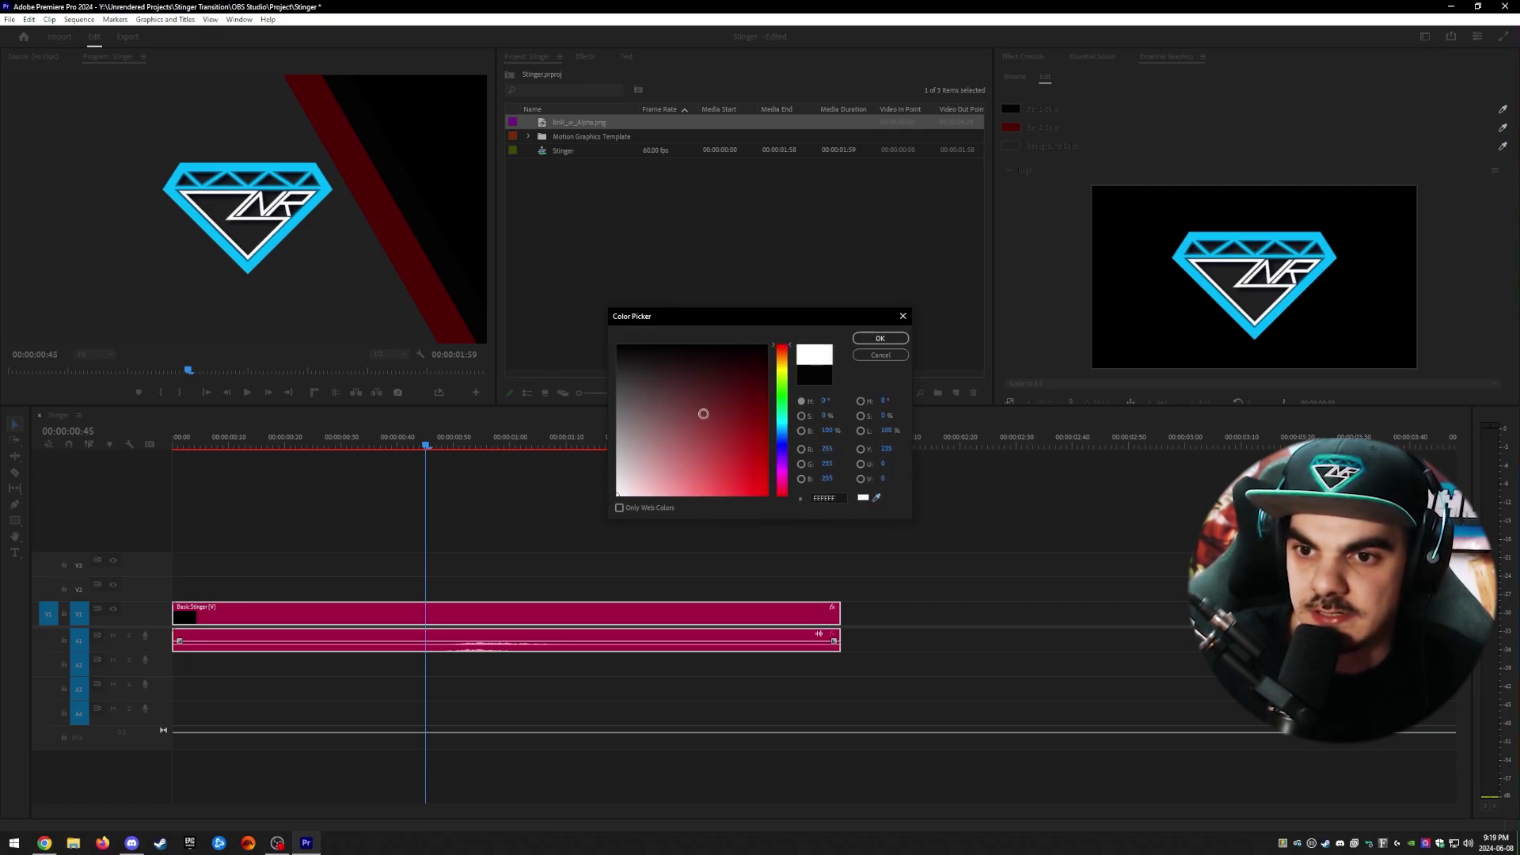
{"action": "left_click", "coordinate": [879, 339]}
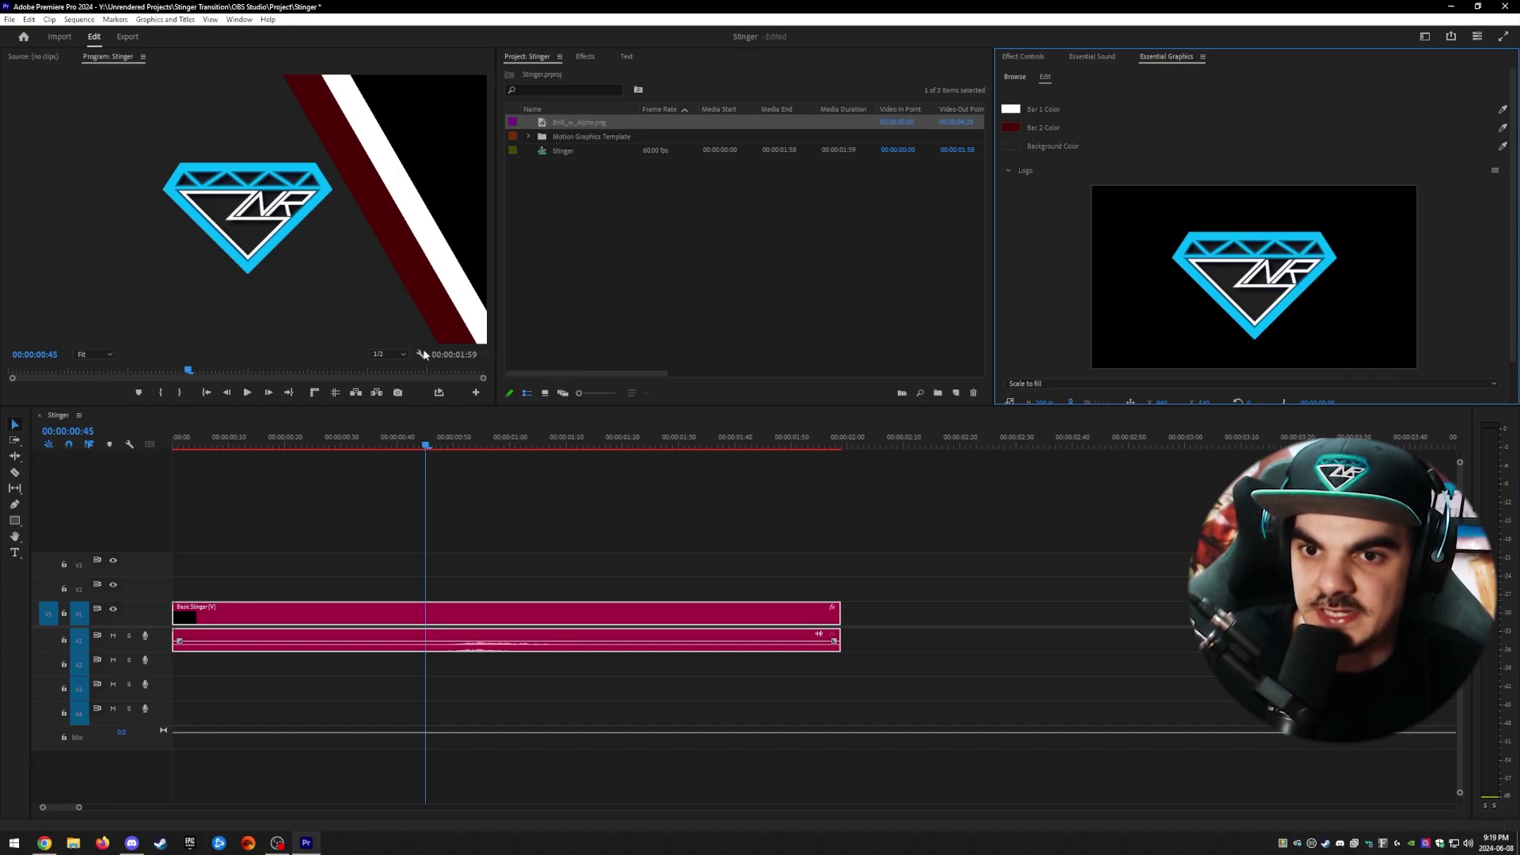
Move the playhead to 00:00:00:44 and set Bar 2 Color to the bright blue sampled from the logo
{"action": "mouse_move", "coordinate": [189, 371]}
{"action": "left_mouse_down"}
{"action": "mouse_move", "coordinate": [292, 345]}
{"action": "mouse_move", "coordinate": [184, 354]}
{"action": "left_mouse_up"}
{"action": "left_click", "coordinate": [1010, 128]}
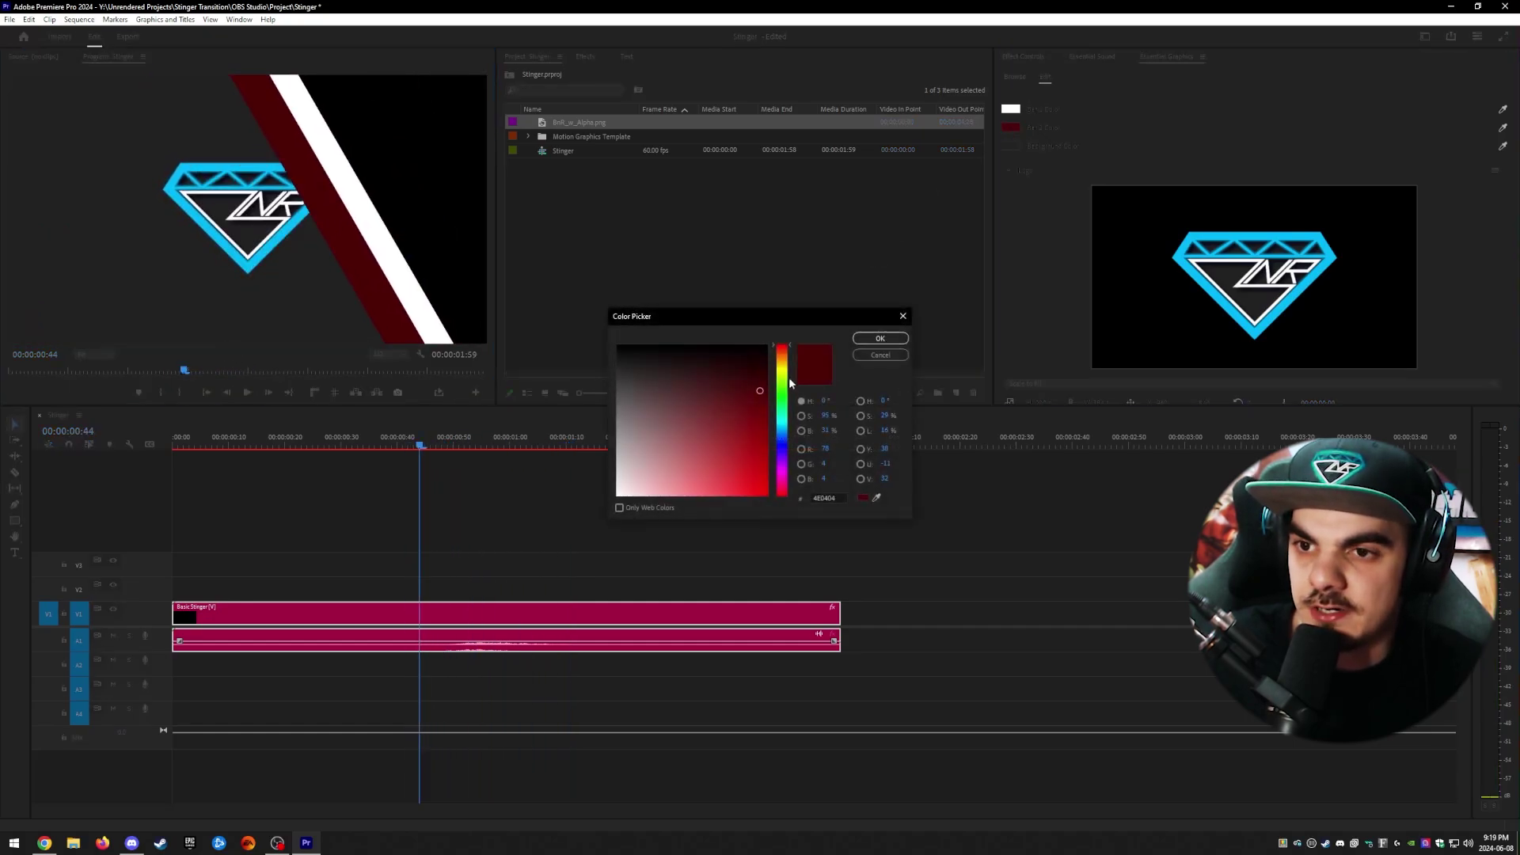
{"action": "left_click", "coordinate": [876, 499]}
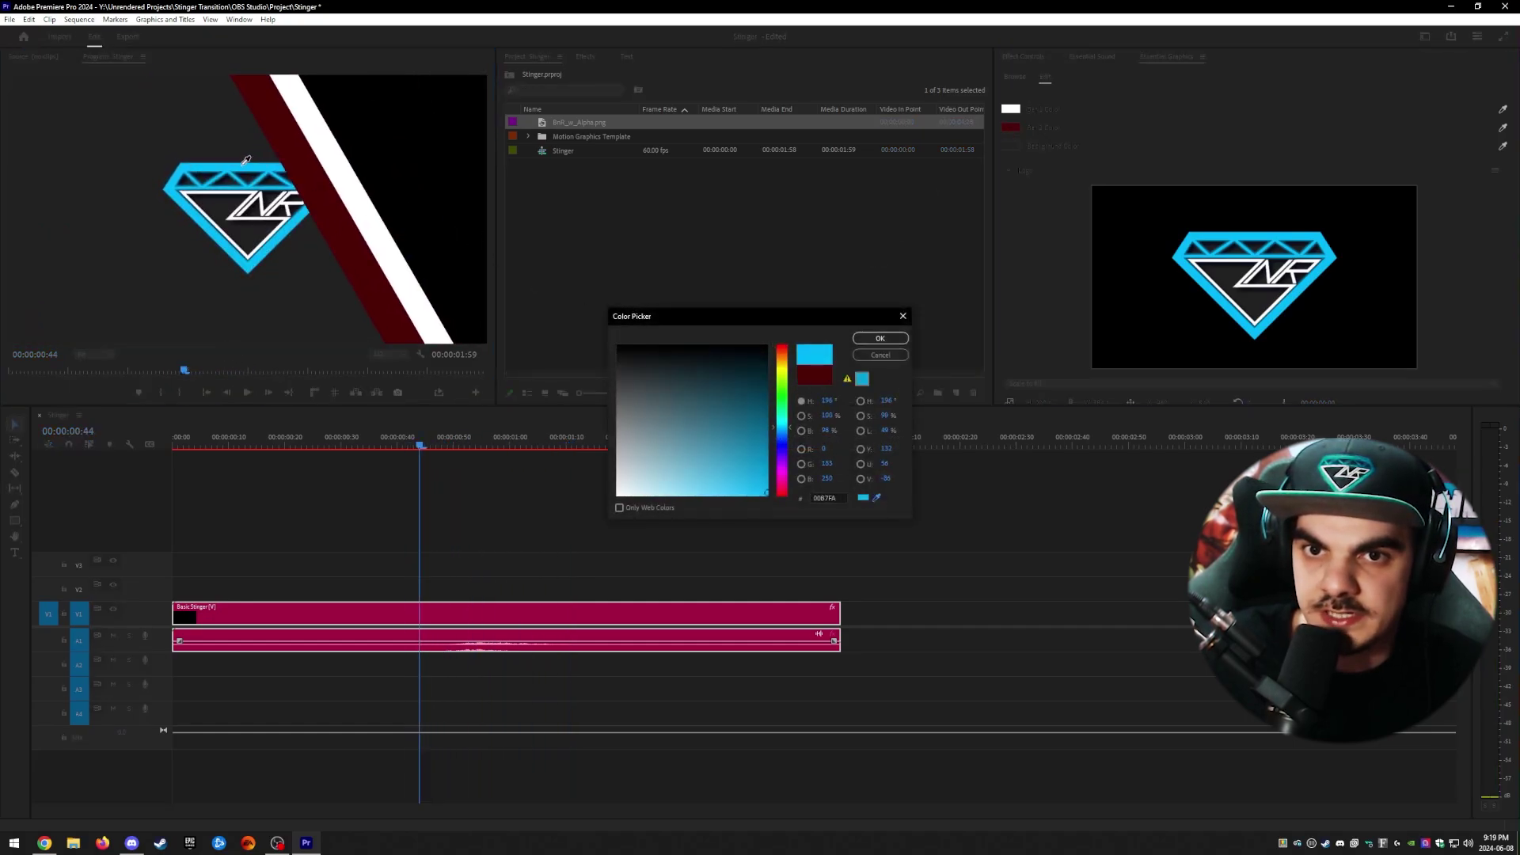
{"action": "left_click", "coordinate": [880, 338]}
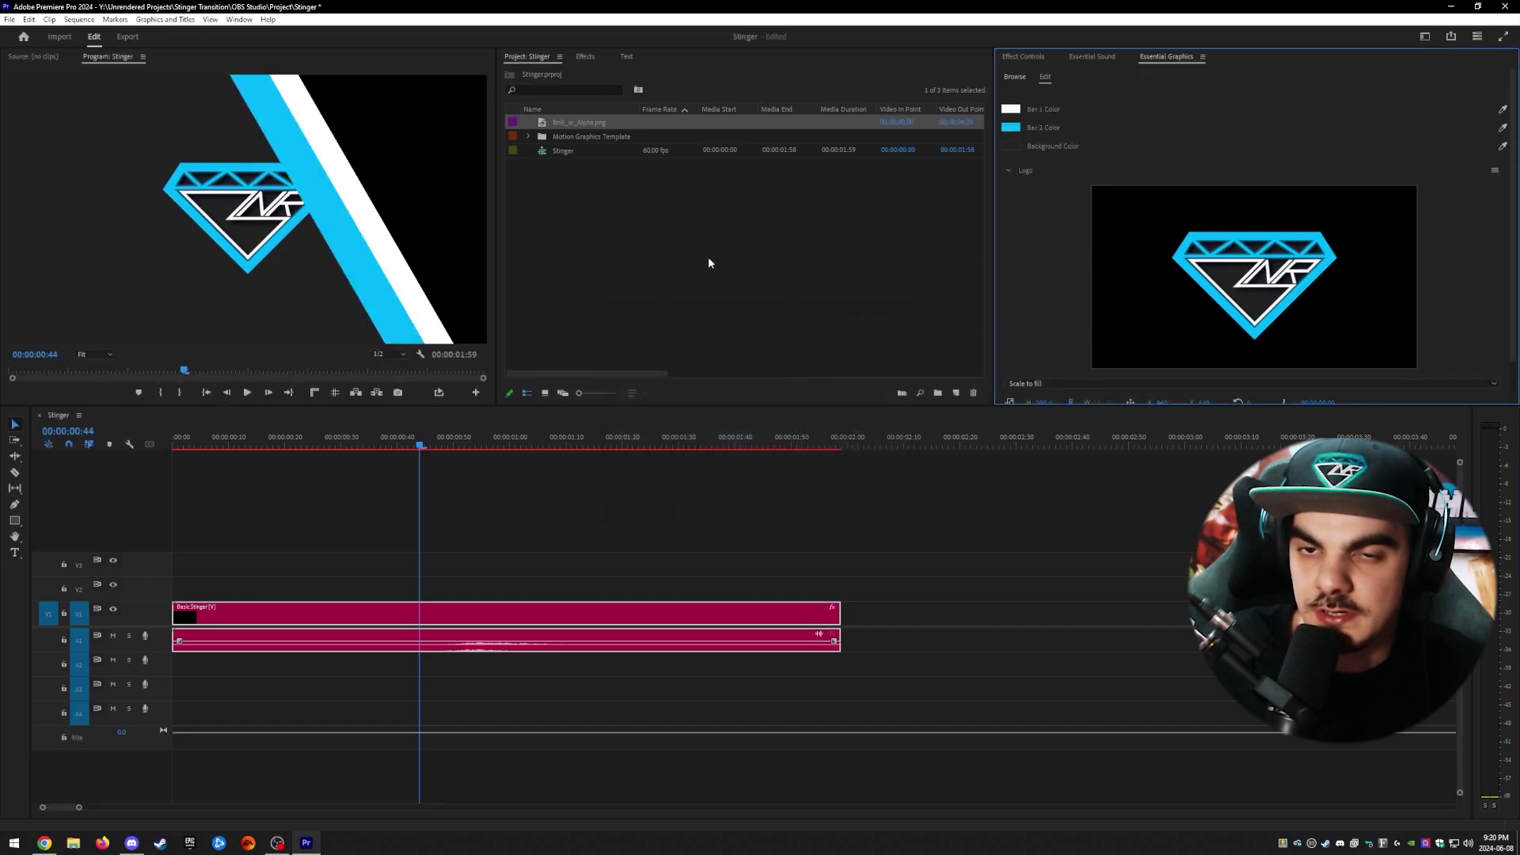
Scrub through the recoloured stinger to examine the opening wipe, the logo section and the closing wipe
{"action": "mouse_move", "coordinate": [413, 450]}
{"action": "left_mouse_down"}
{"action": "mouse_move", "coordinate": [440, 443]}
{"action": "mouse_move", "coordinate": [251, 449]}
{"action": "mouse_move", "coordinate": [754, 456]}
{"action": "mouse_move", "coordinate": [358, 453]}
{"action": "mouse_move", "coordinate": [386, 451]}
{"action": "left_mouse_up"}
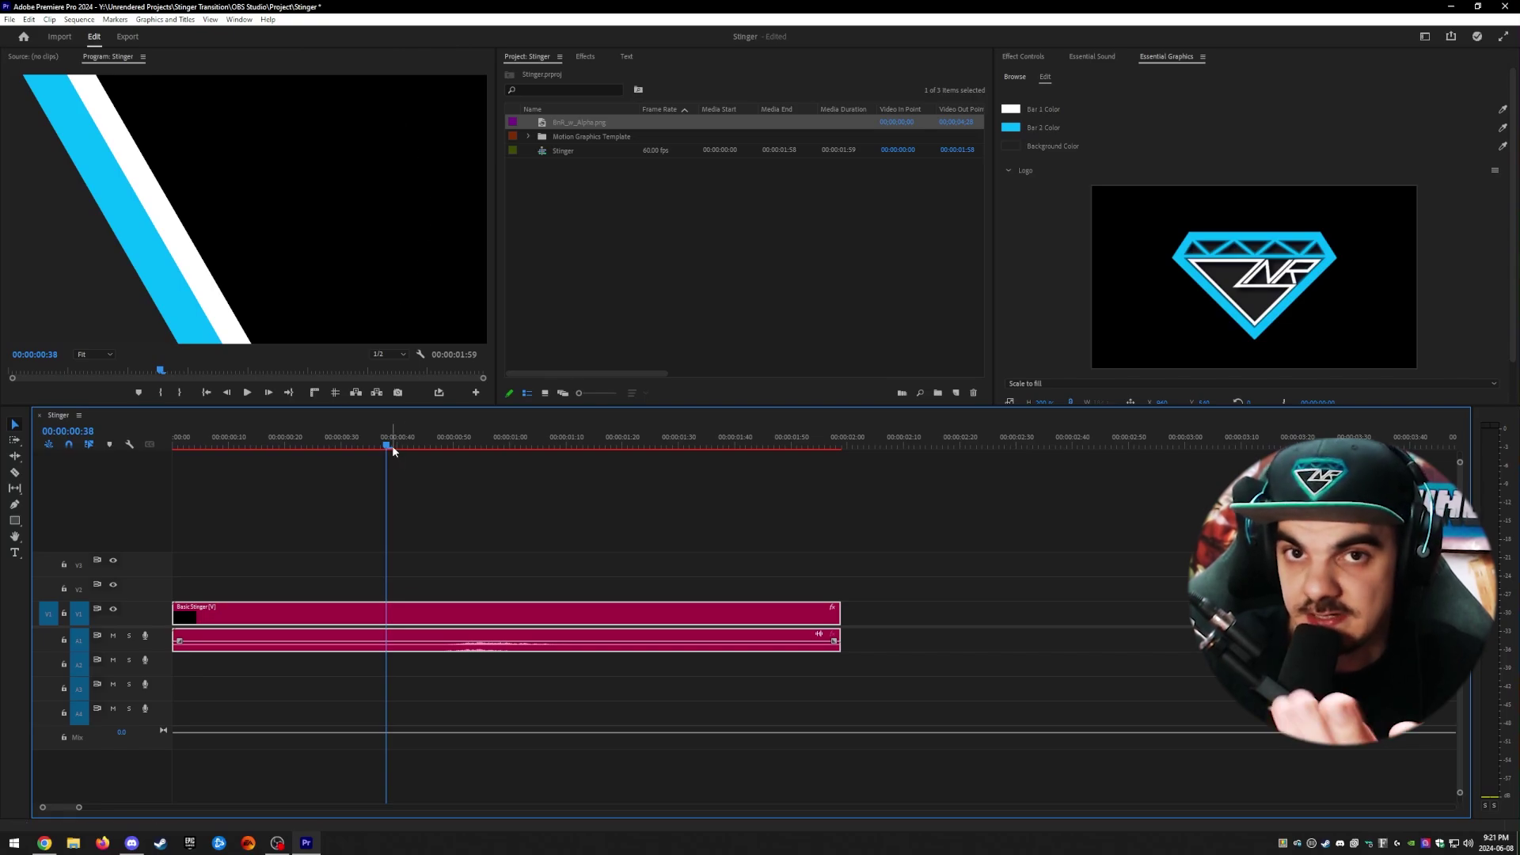
{"action": "left_click_drag", "start_coordinate": [391, 444], "coordinate": [458, 448]}
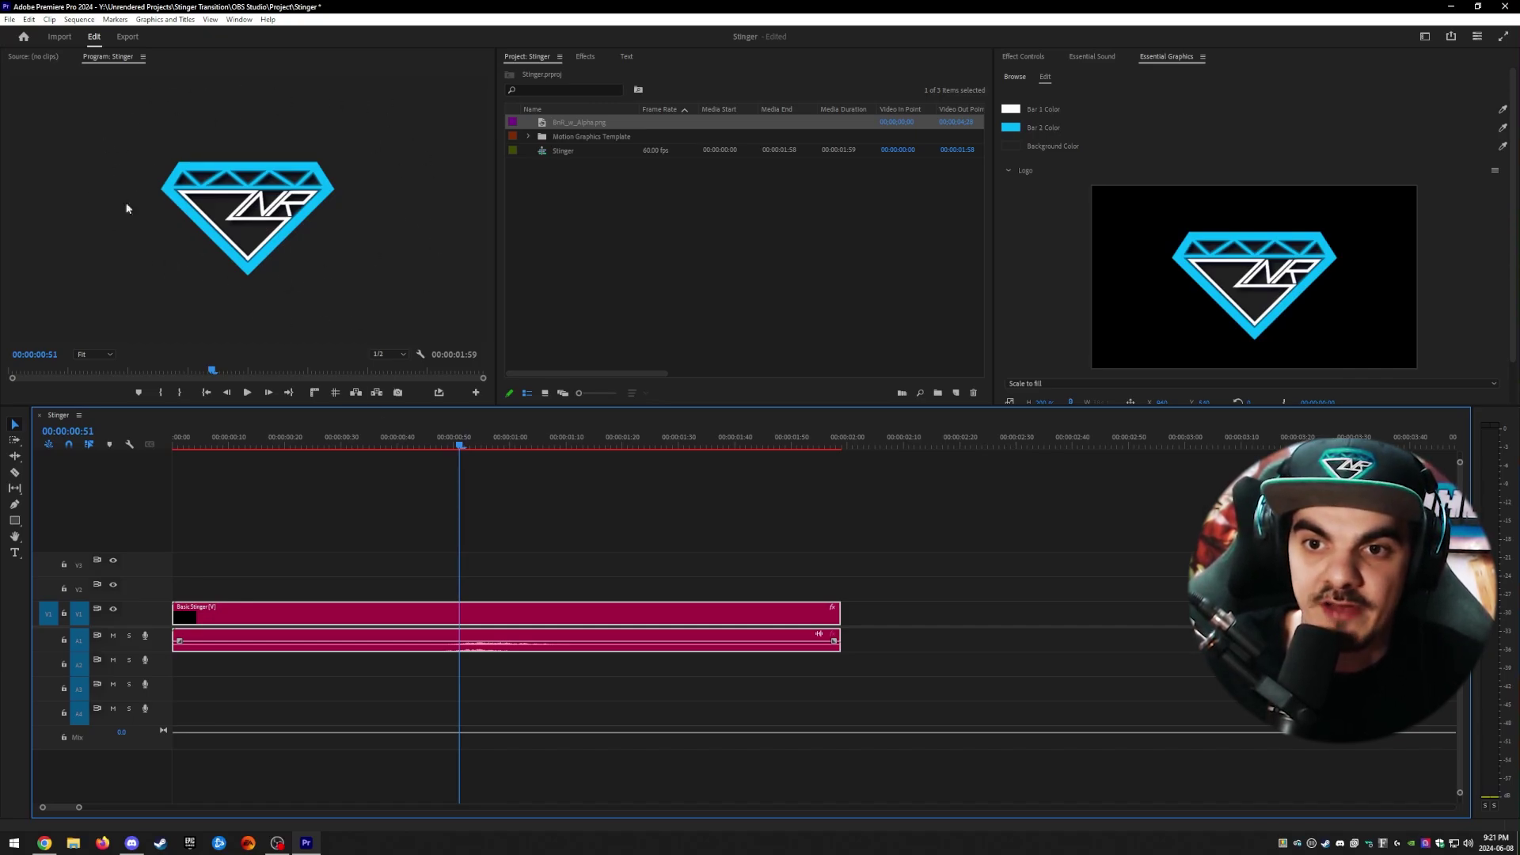
{"action": "left_click_drag", "start_coordinate": [457, 440], "coordinate": [618, 446]}
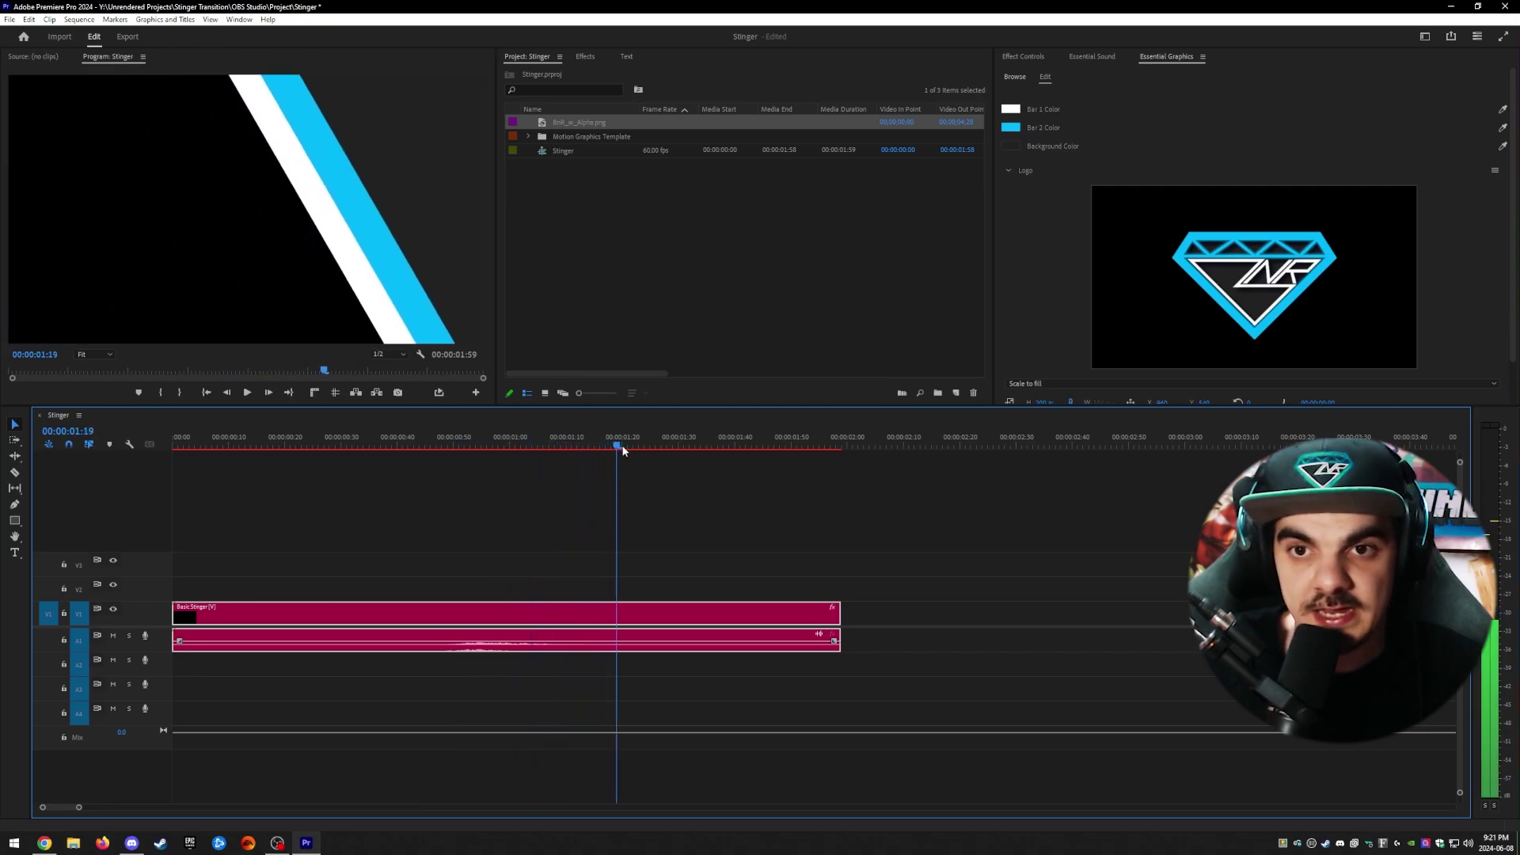
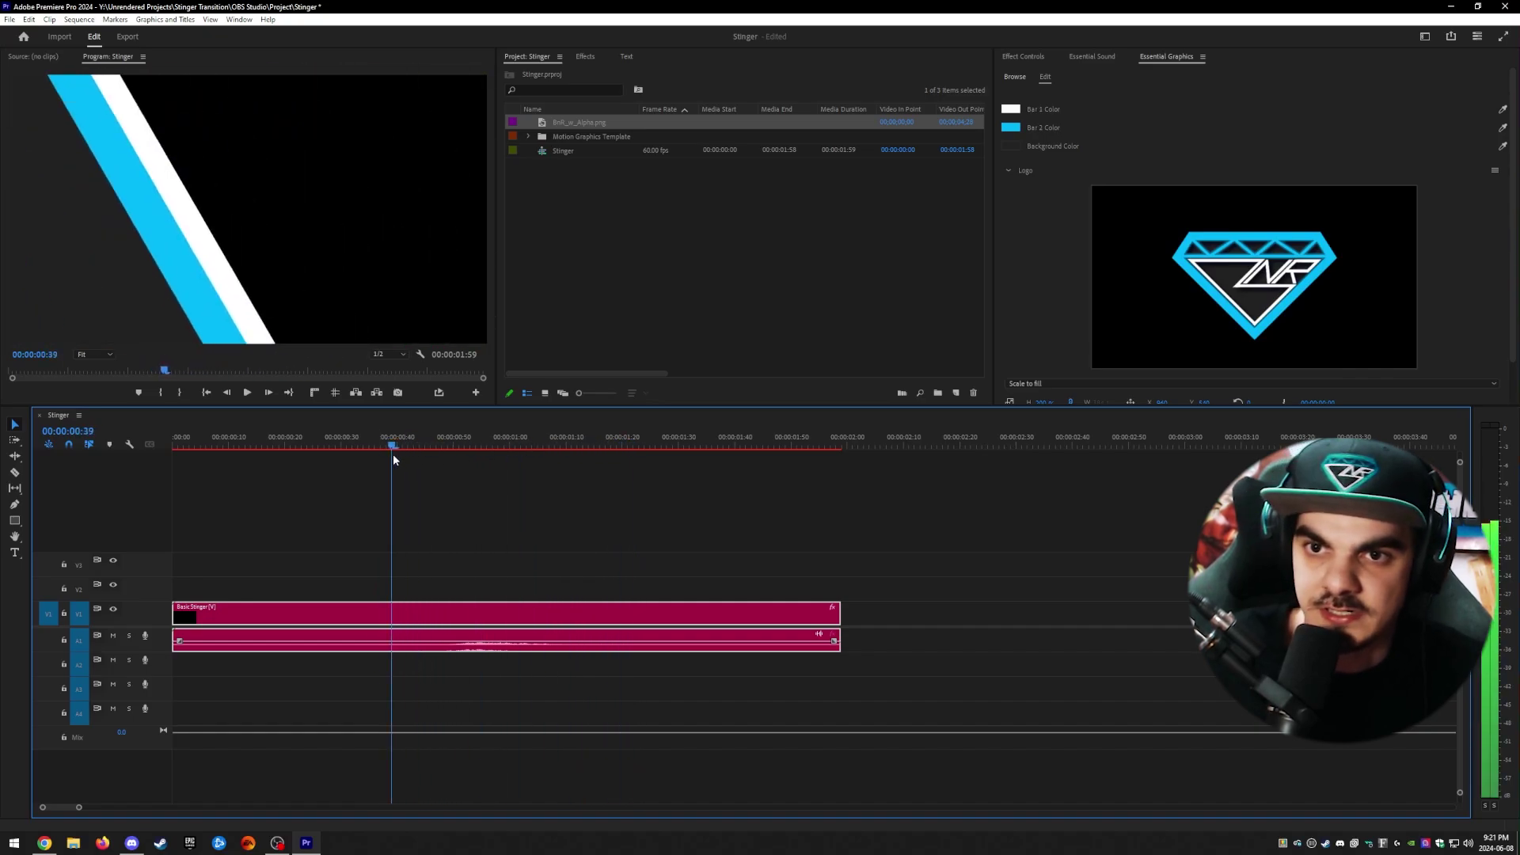
Move the Basic Stinger clip up to V2, place the logo PNG beneath it on V1, and scrub the wipe to inspect its transparency
{"action": "left_click_drag", "start_coordinate": [380, 614], "coordinate": [292, 593]}
{"action": "left_click_drag", "start_coordinate": [579, 122], "coordinate": [258, 614]}
{"action": "left_click_drag", "start_coordinate": [394, 445], "coordinate": [449, 444]}
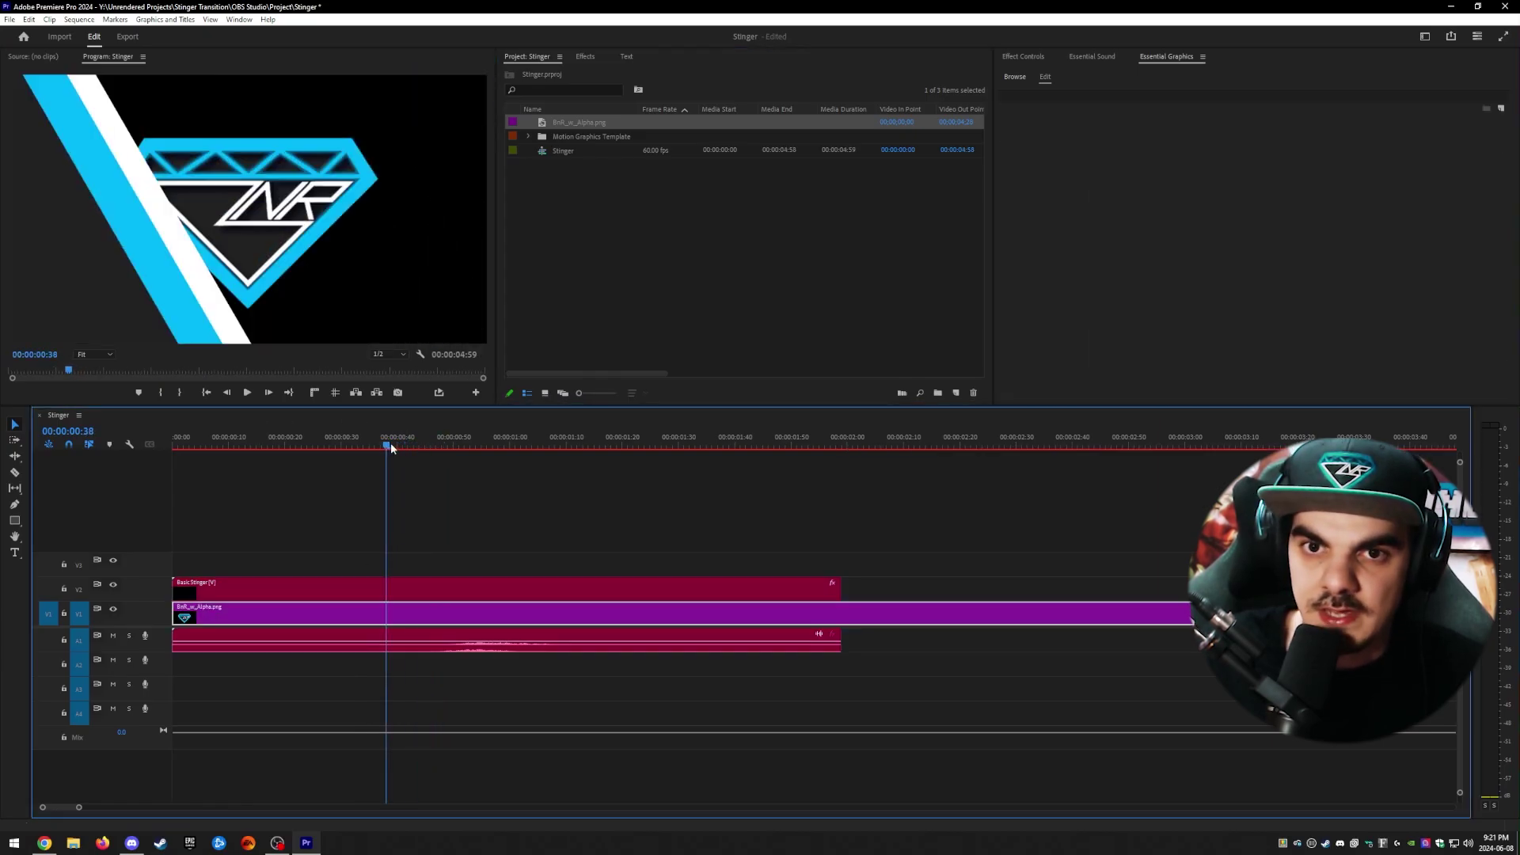
{"action": "mouse_move", "coordinate": [391, 445]}
{"action": "left_mouse_down"}
{"action": "mouse_move", "coordinate": [432, 448]}
{"action": "mouse_move", "coordinate": [414, 451]}
{"action": "left_mouse_up"}
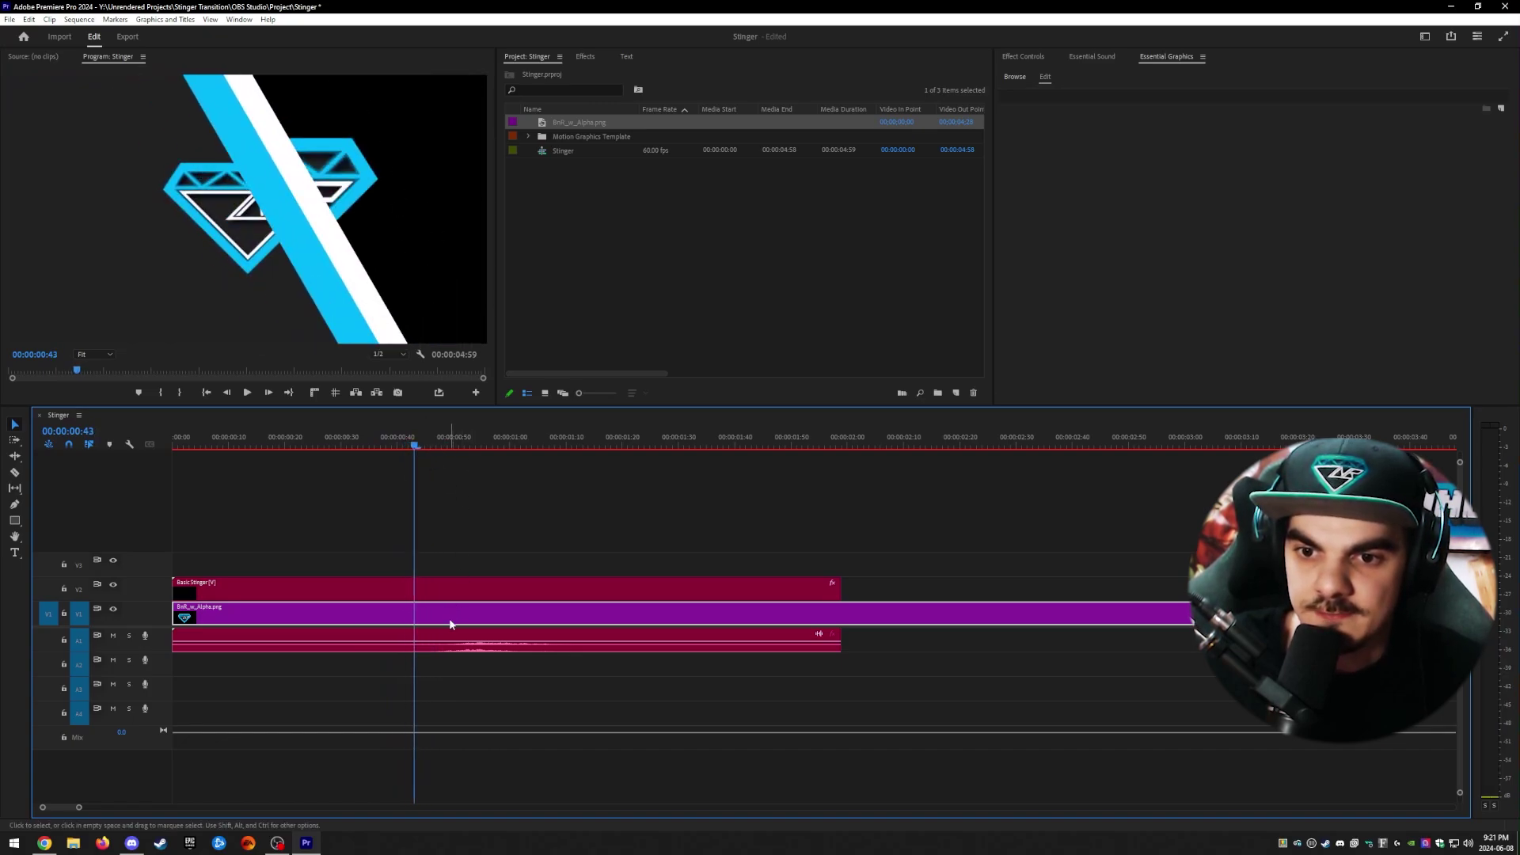
Delete the logo PNG from V1, move the Basic Stinger clip back down to V1, and deselect it
{"action": "key", "text": "Delete"}
{"action": "left_click_drag", "start_coordinate": [717, 582], "coordinate": [686, 605]}
{"action": "left_click", "coordinate": [660, 553]}
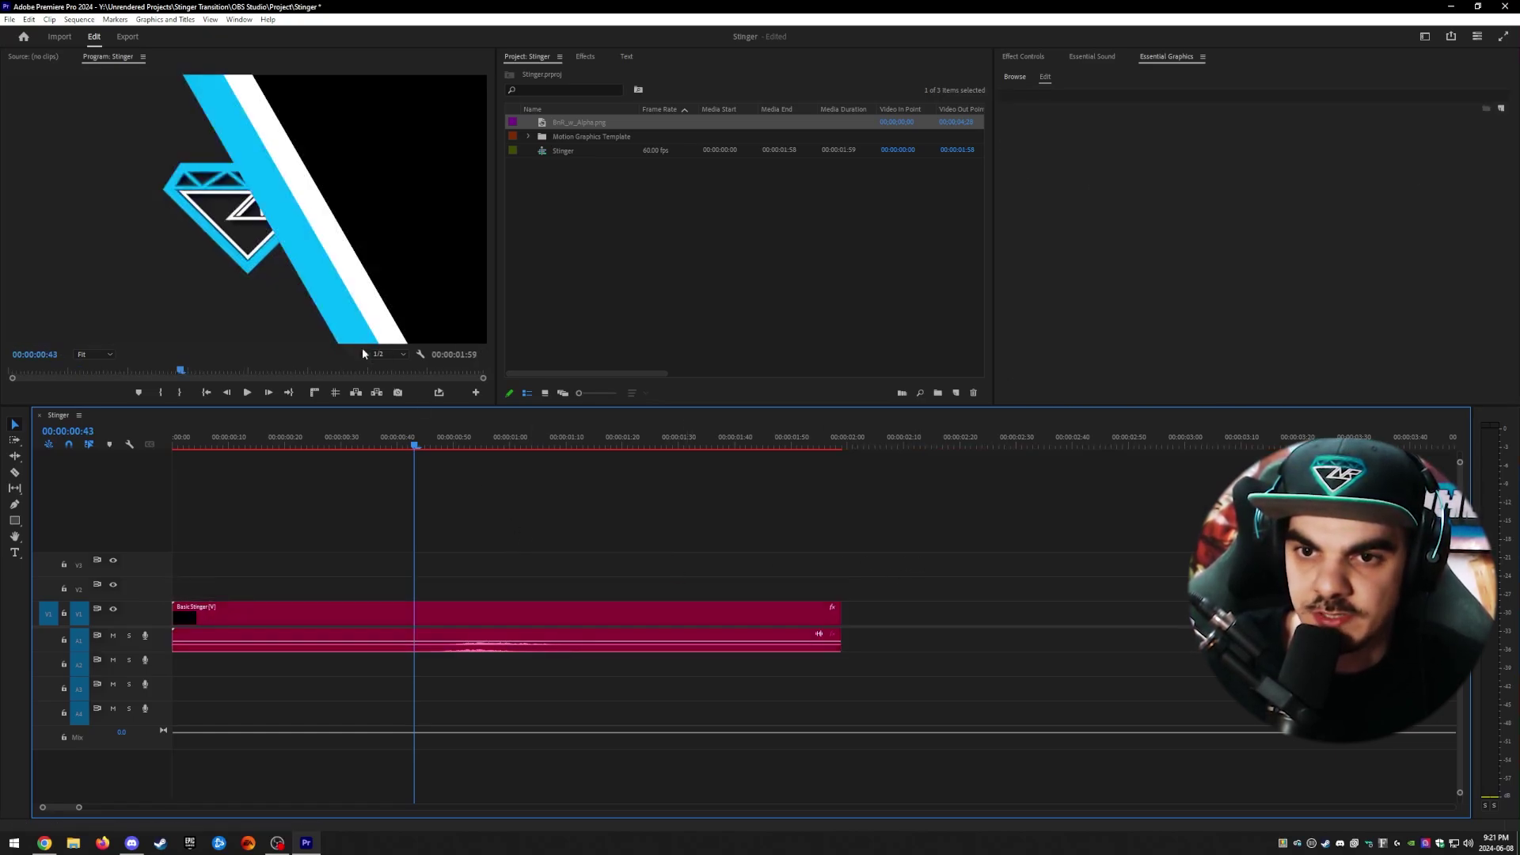
Play the stinger from the start twice to review its animation and sound
{"action": "left_click_drag", "start_coordinate": [397, 441], "coordinate": [448, 445]}
{"action": "key", "text": "Home"}
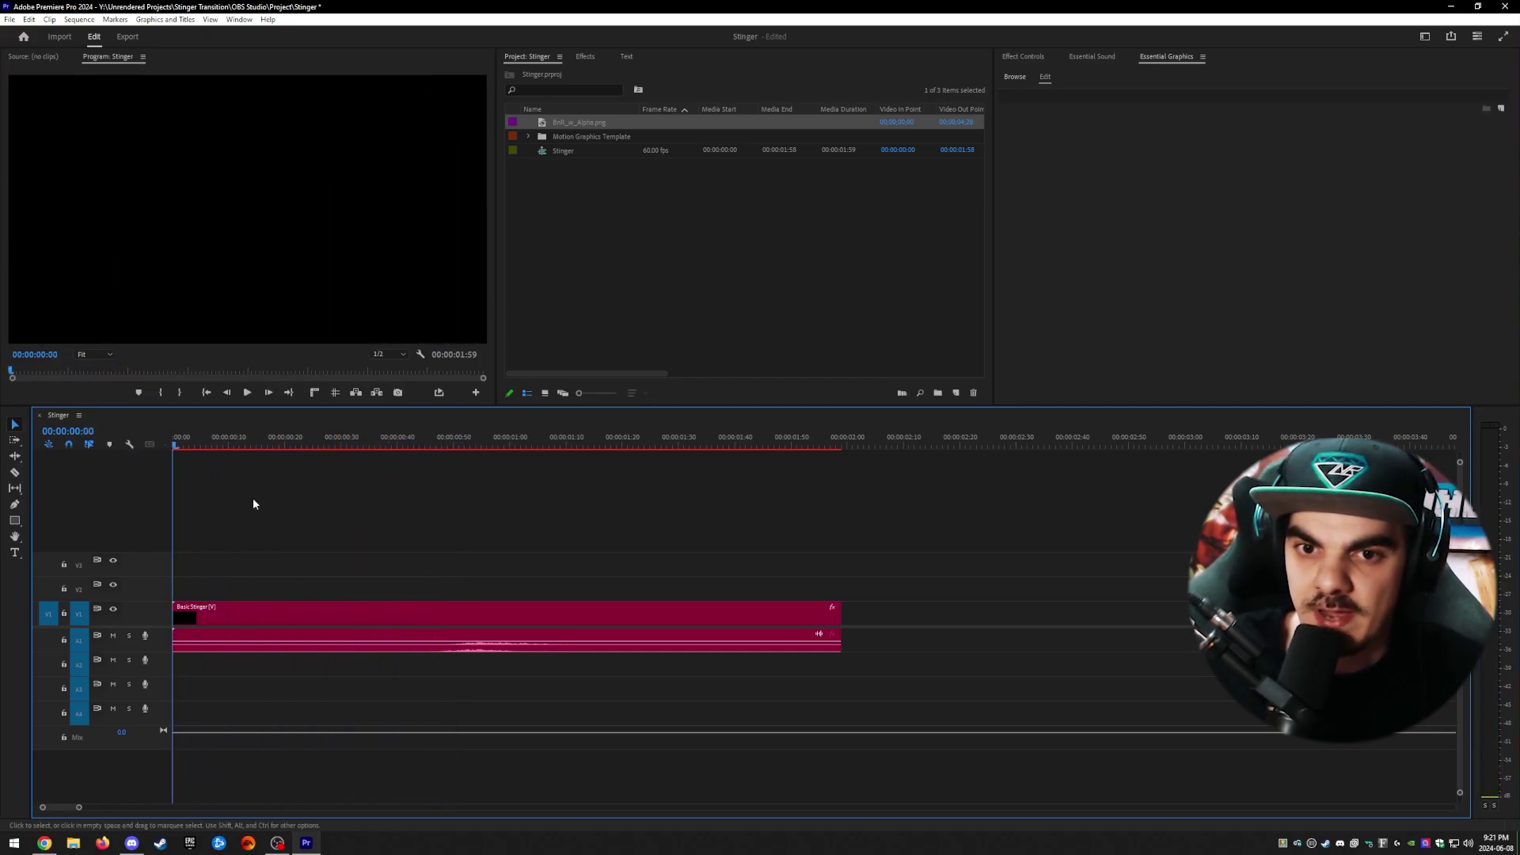
{"action": "key", "text": "space"}
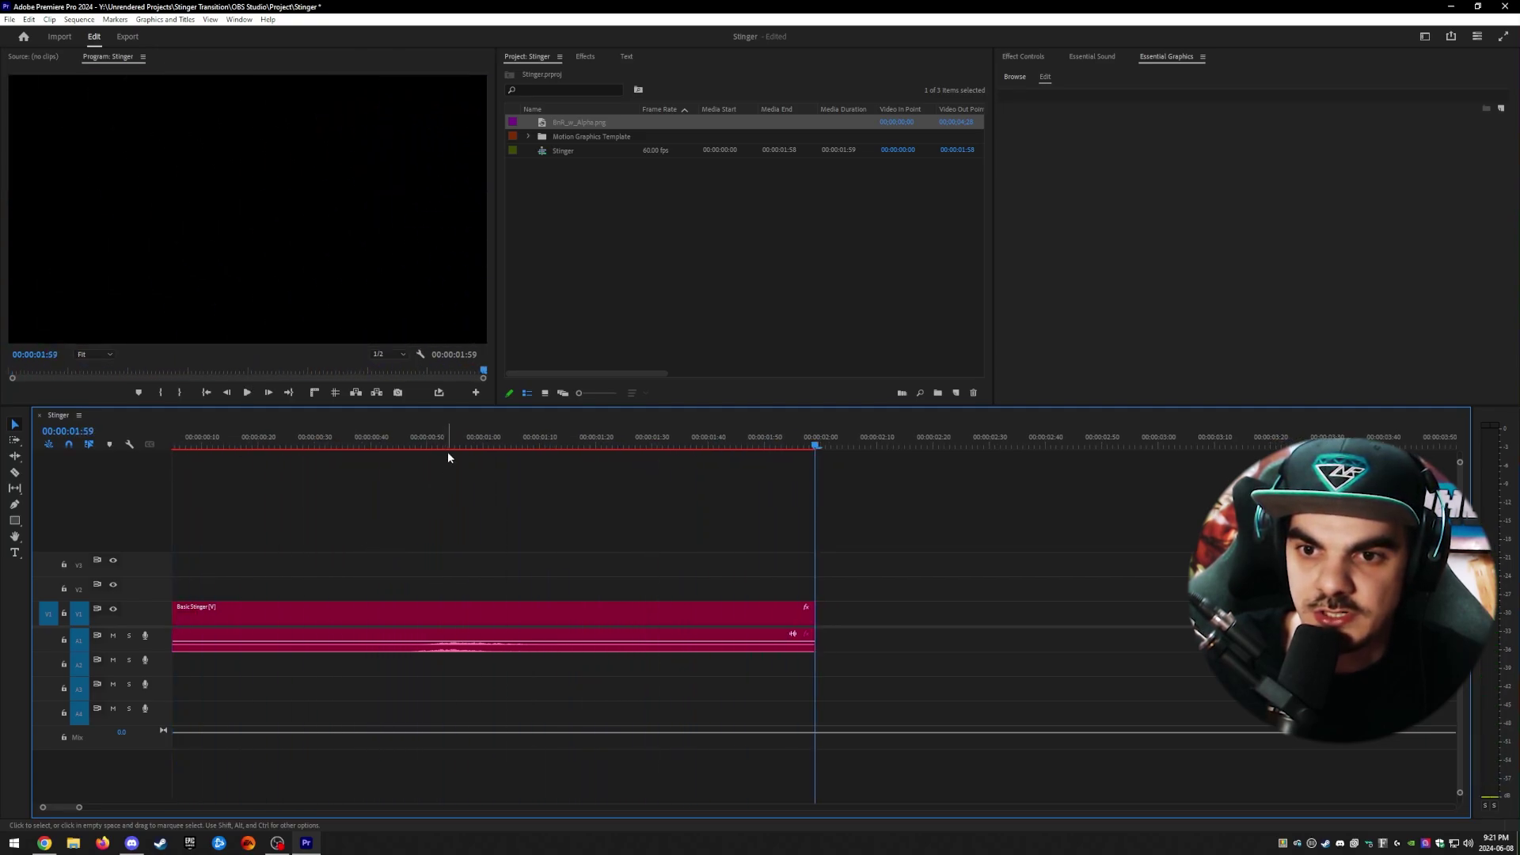
{"action": "key", "text": "Home"}
{"action": "key", "text": "space"}
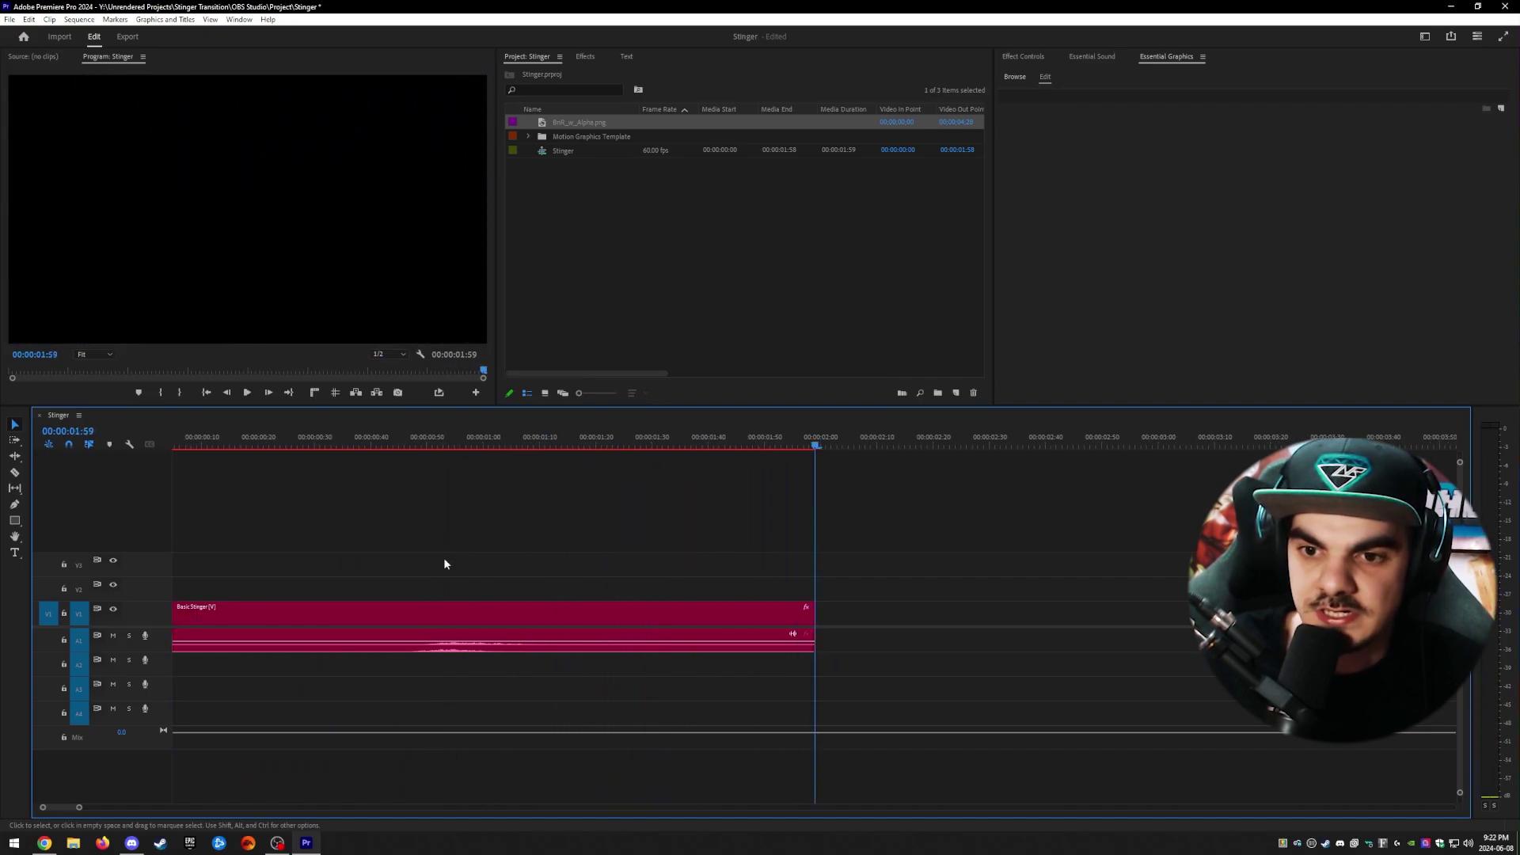
Mute audio track A1 and run the stinger from its start to its end
{"action": "key", "text": "Home"}
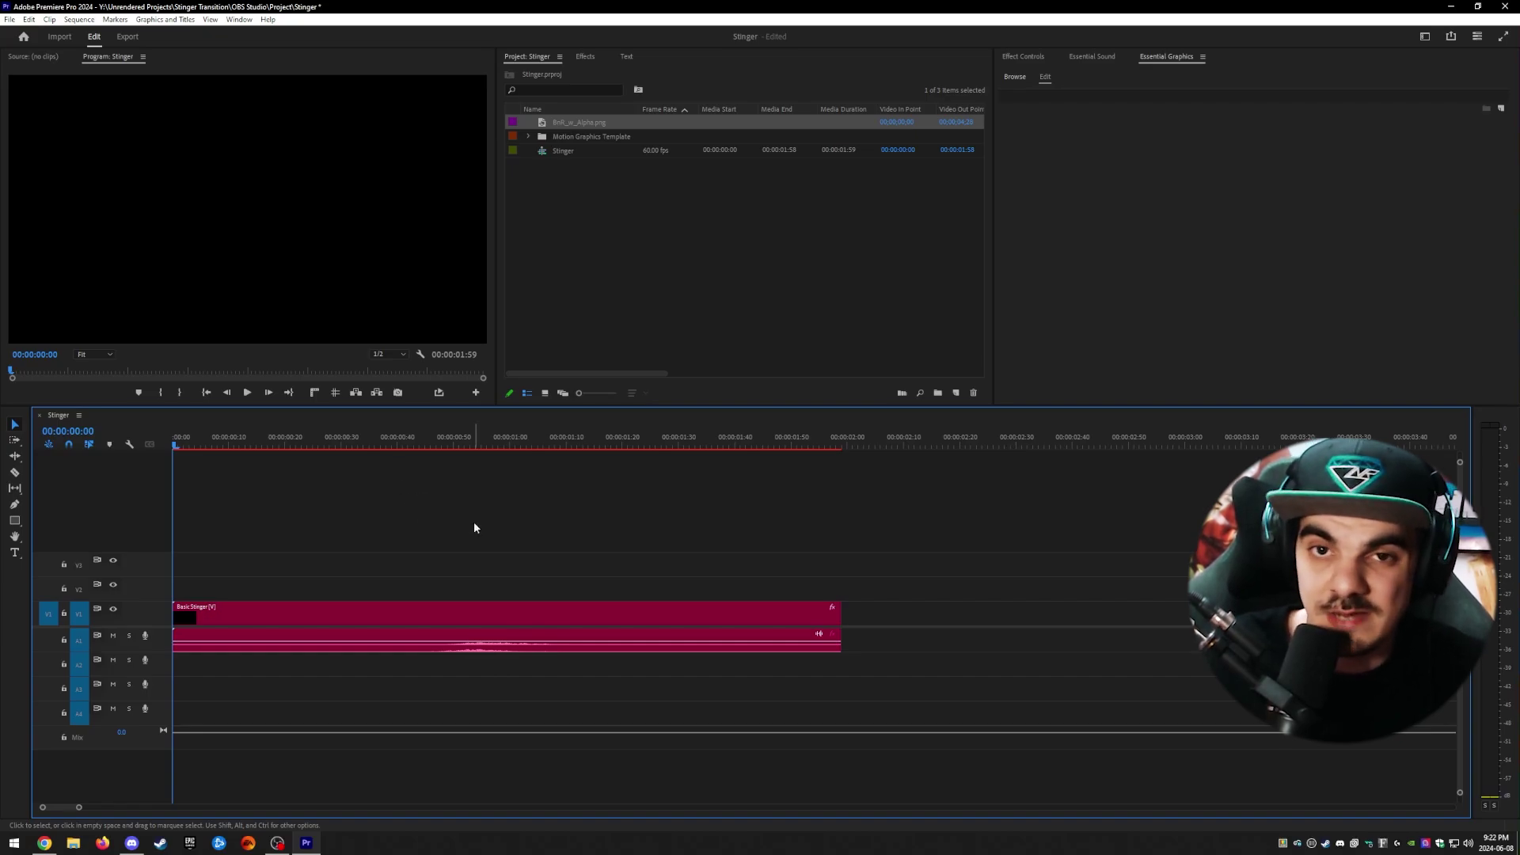
{"action": "key", "text": "End"}
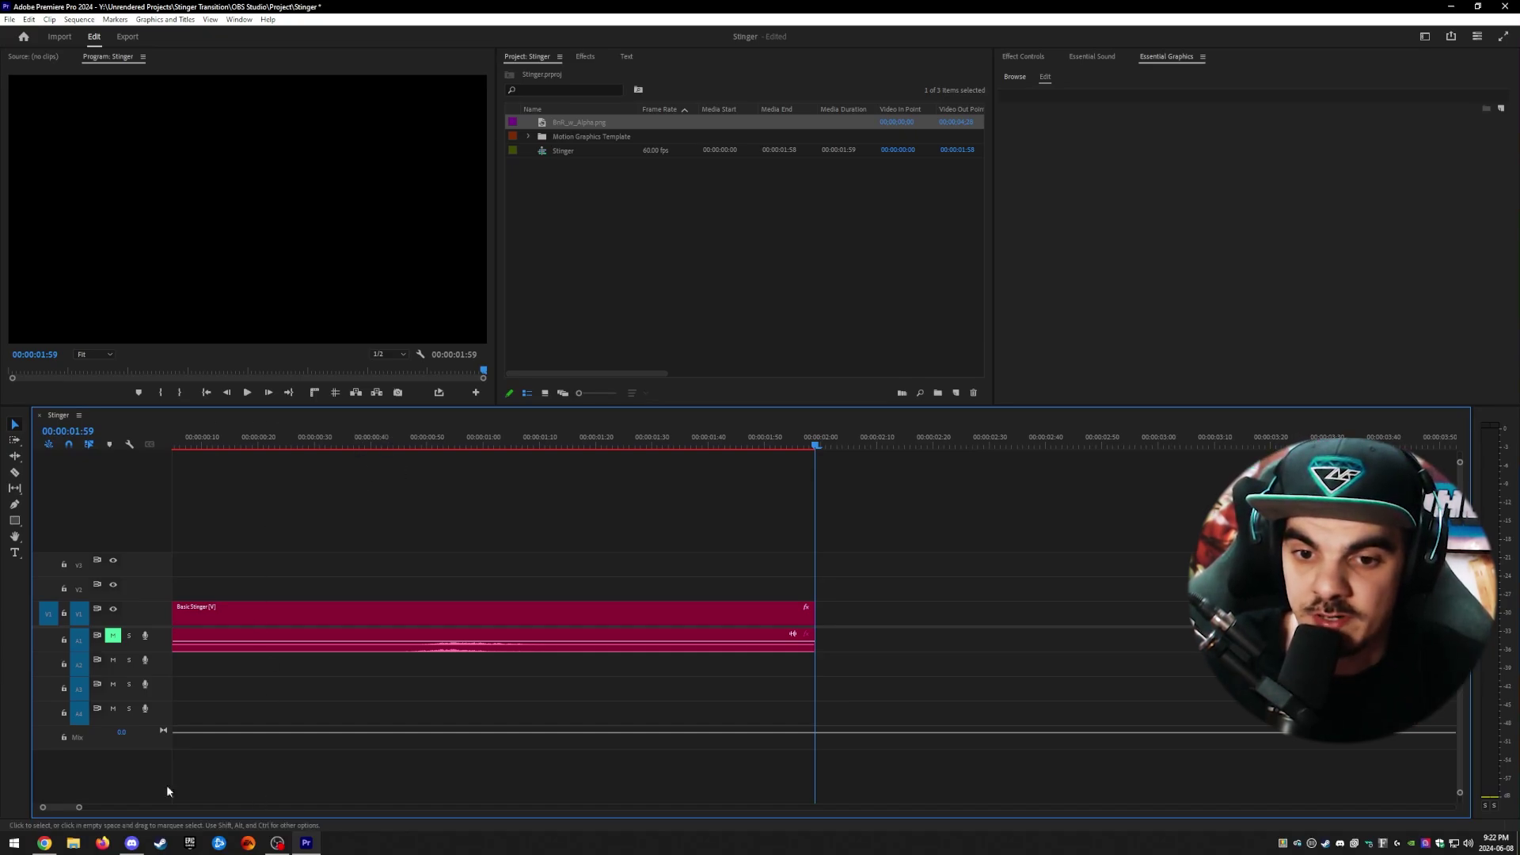
{"action": "scroll", "coordinate": [166, 785], "scroll_direction": "up", "scroll_amount": 1}
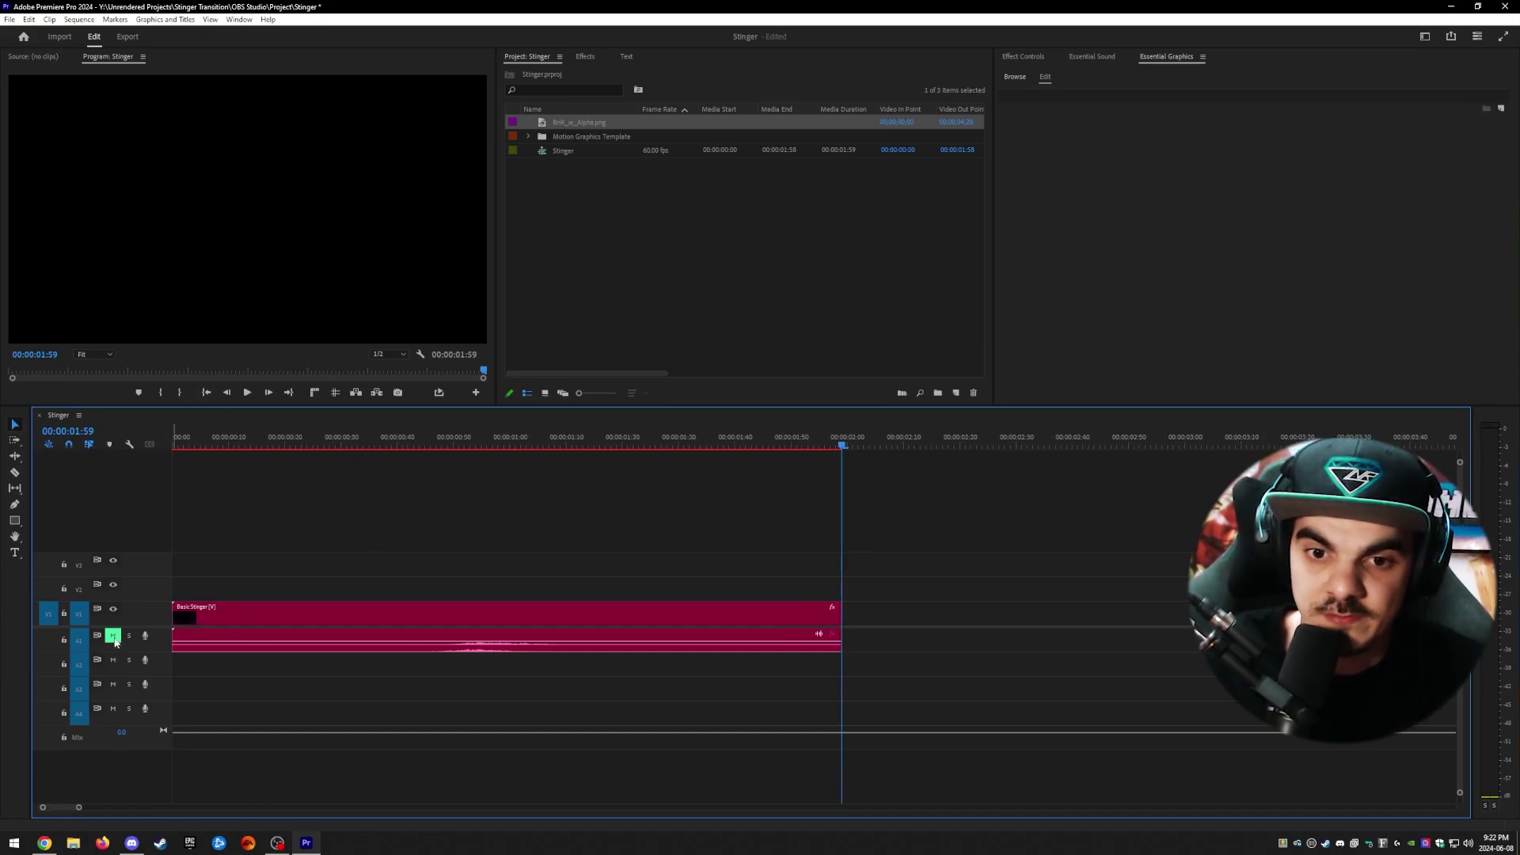
Scrub the stinger to the full-logo frame at 00:00:00:54 and open the sequence's export settings
{"action": "left_click", "coordinate": [318, 446]}
{"action": "left_click_drag", "start_coordinate": [320, 434], "coordinate": [476, 442]}
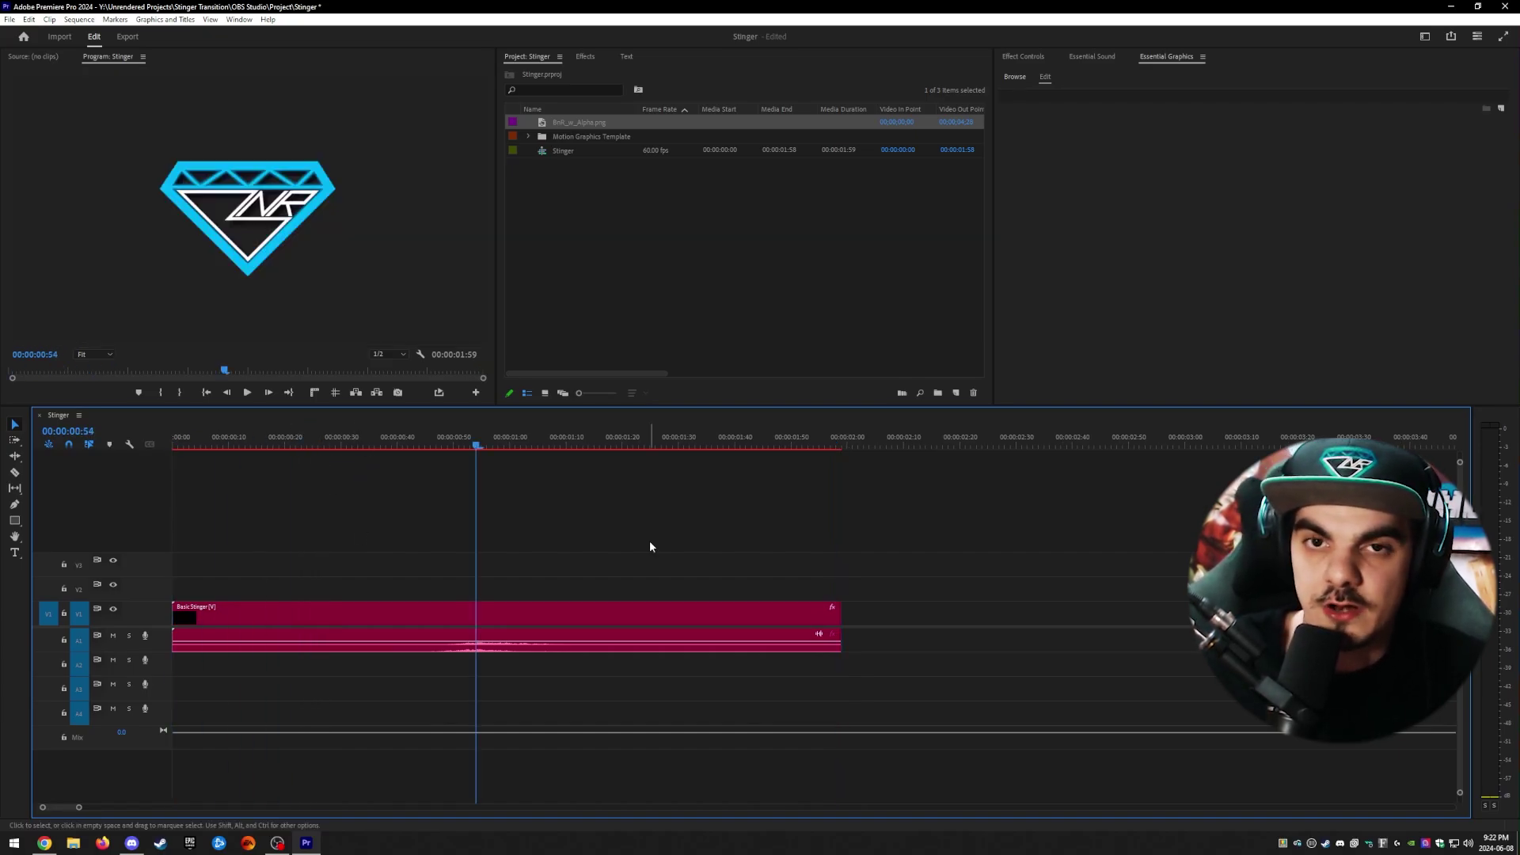
{"action": "left_click", "coordinate": [127, 37]}
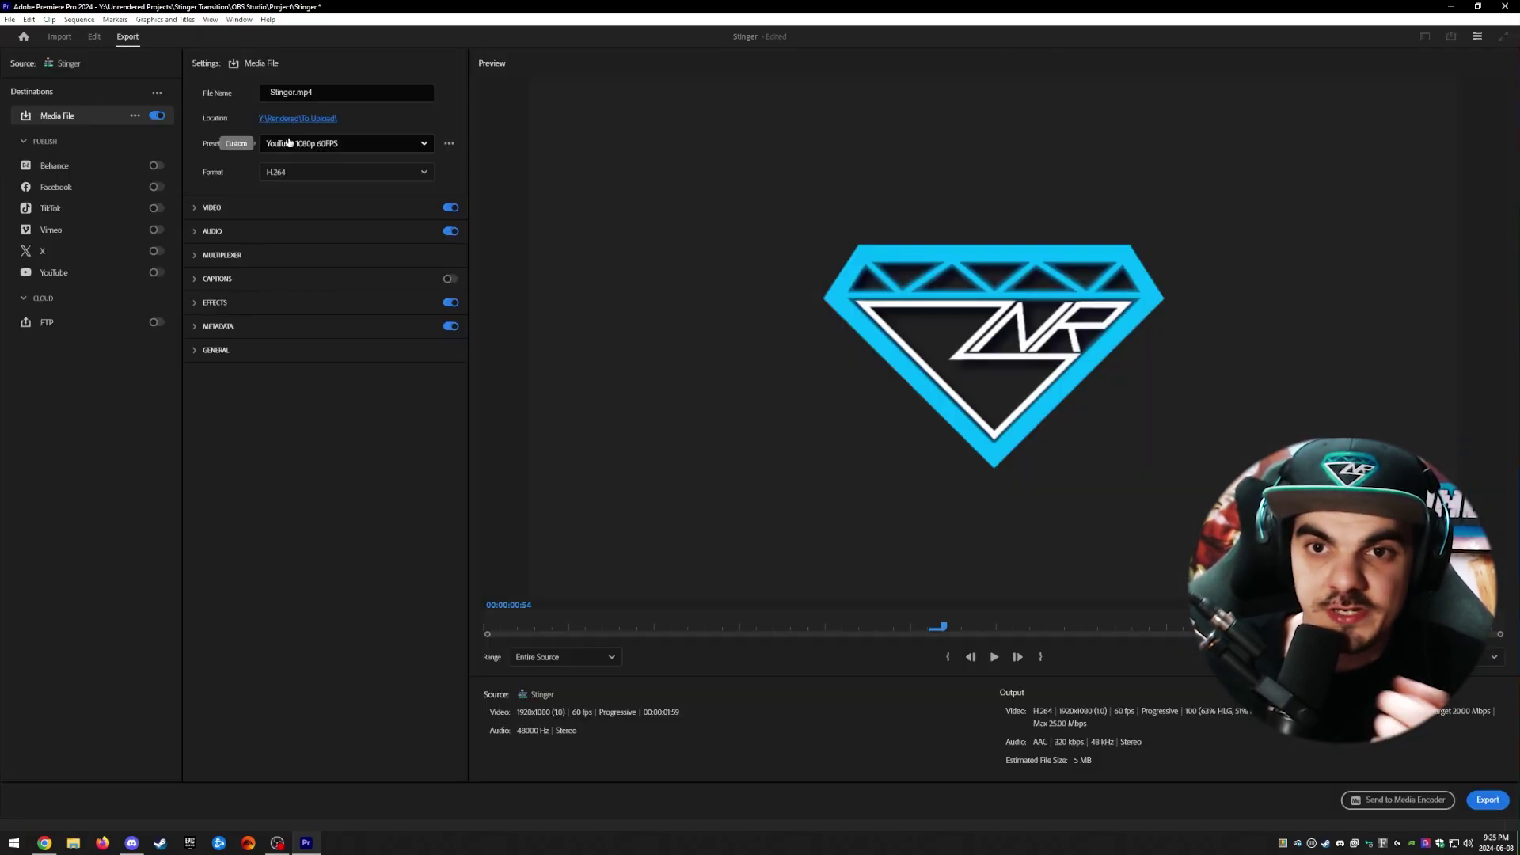
Set the export format to QuickTime with the Transparent MOGRT preset and the Apple ProRes 4444 video codec
{"action": "left_click", "coordinate": [291, 144]}
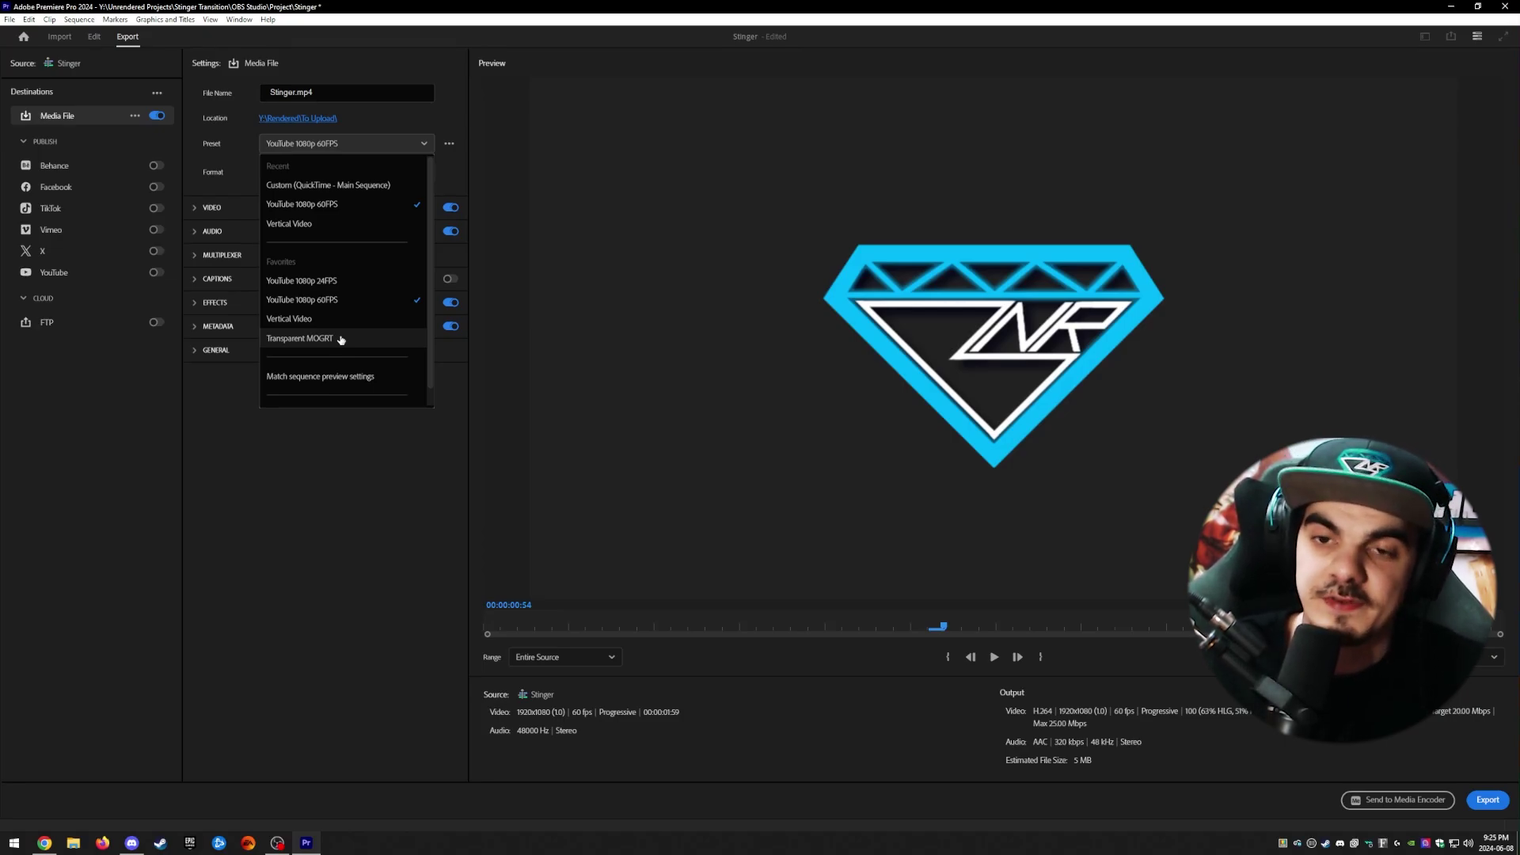
{"action": "left_click", "coordinate": [243, 139]}
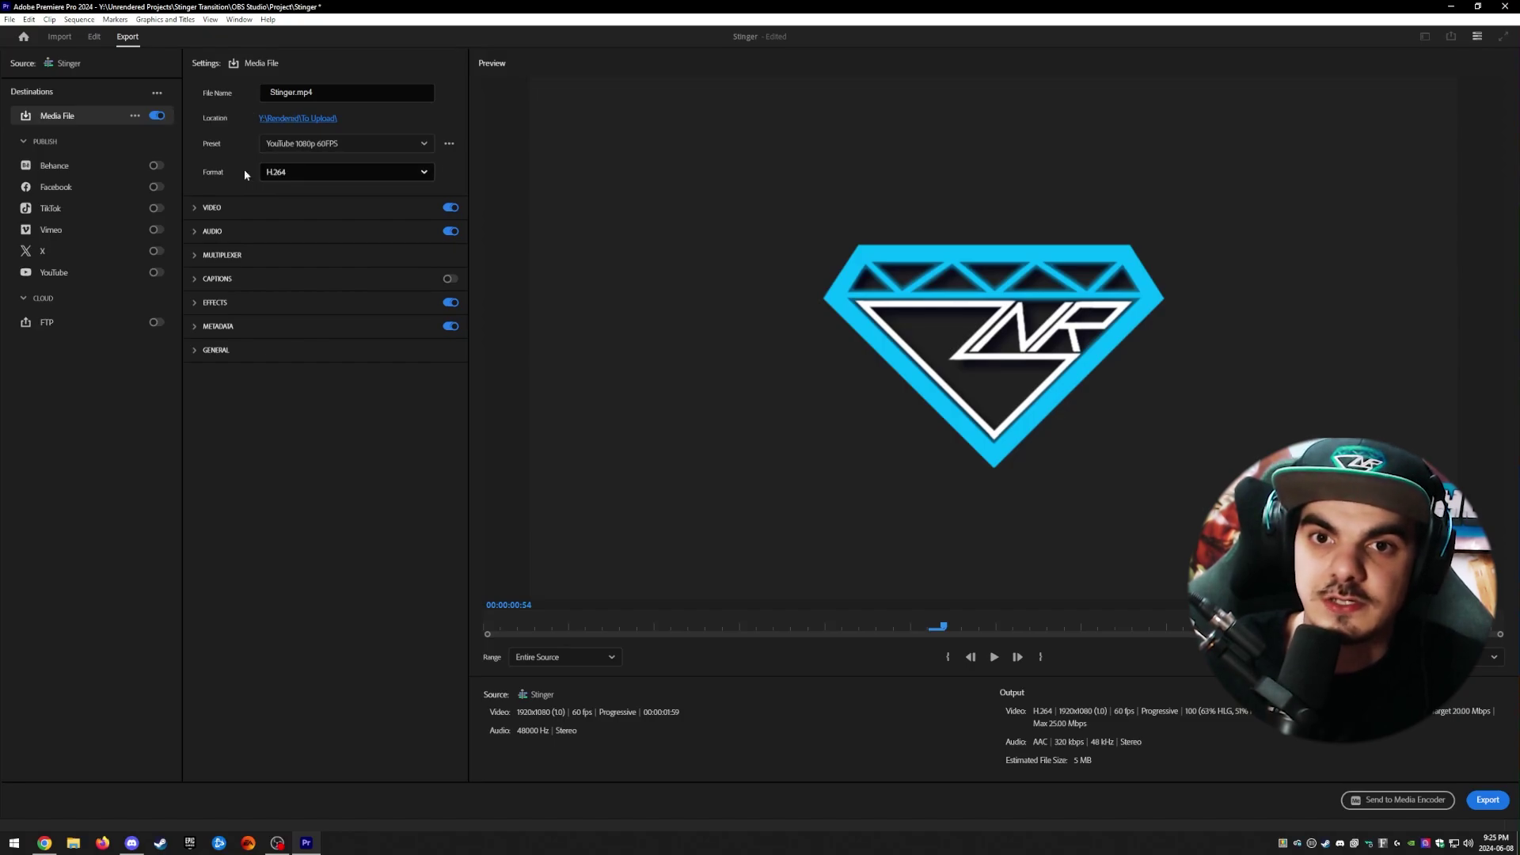
{"action": "left_click", "coordinate": [277, 174]}
{"action": "scroll", "coordinate": [298, 259], "scroll_direction": "down", "scroll_amount": 5}
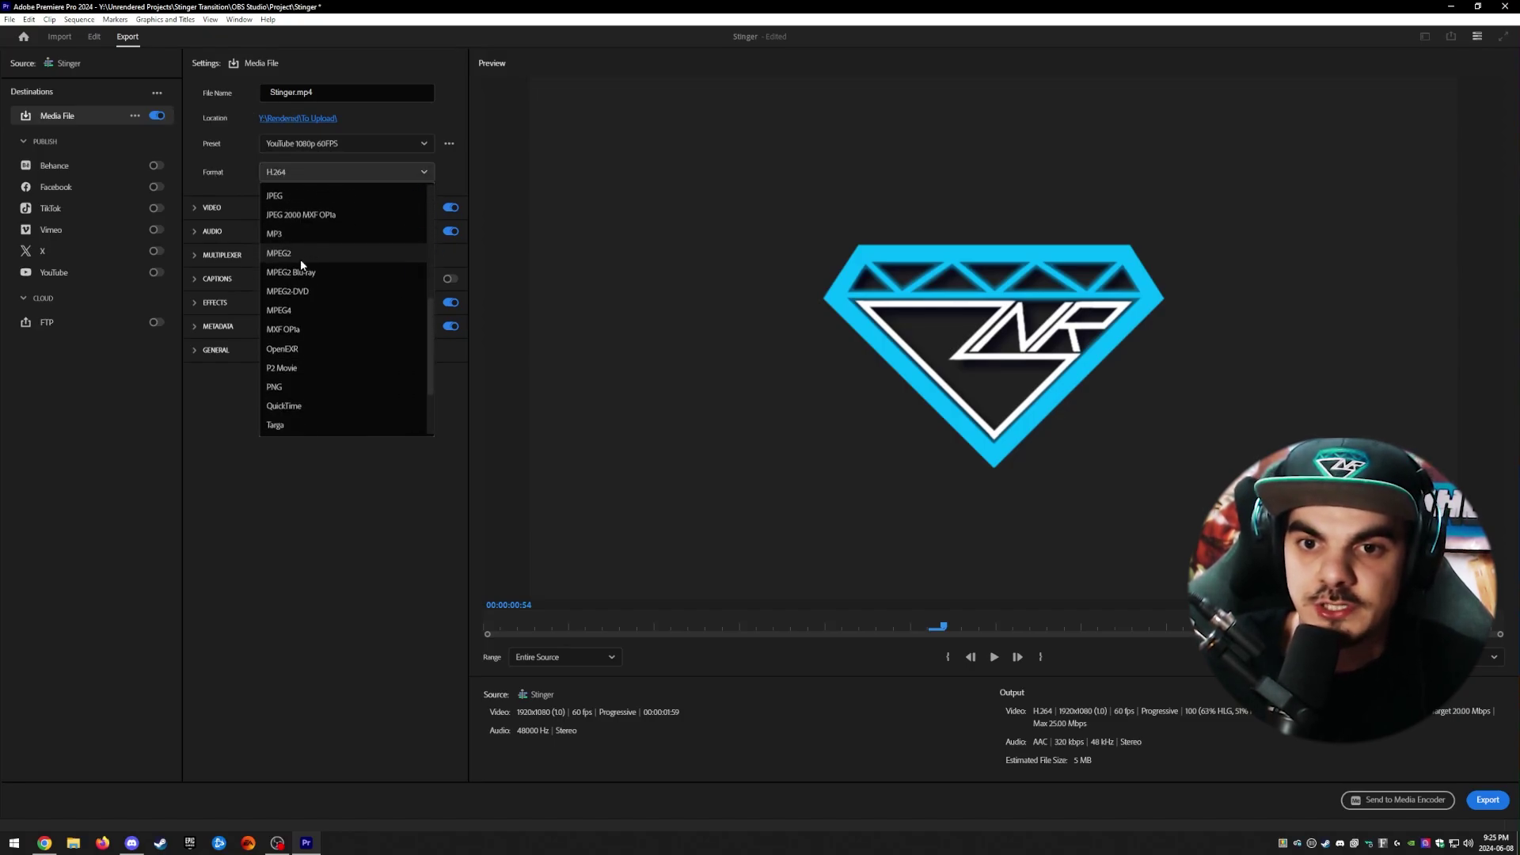
{"action": "scroll", "coordinate": [301, 263], "scroll_direction": "down", "scroll_amount": 2}
{"action": "left_click", "coordinate": [284, 336]}
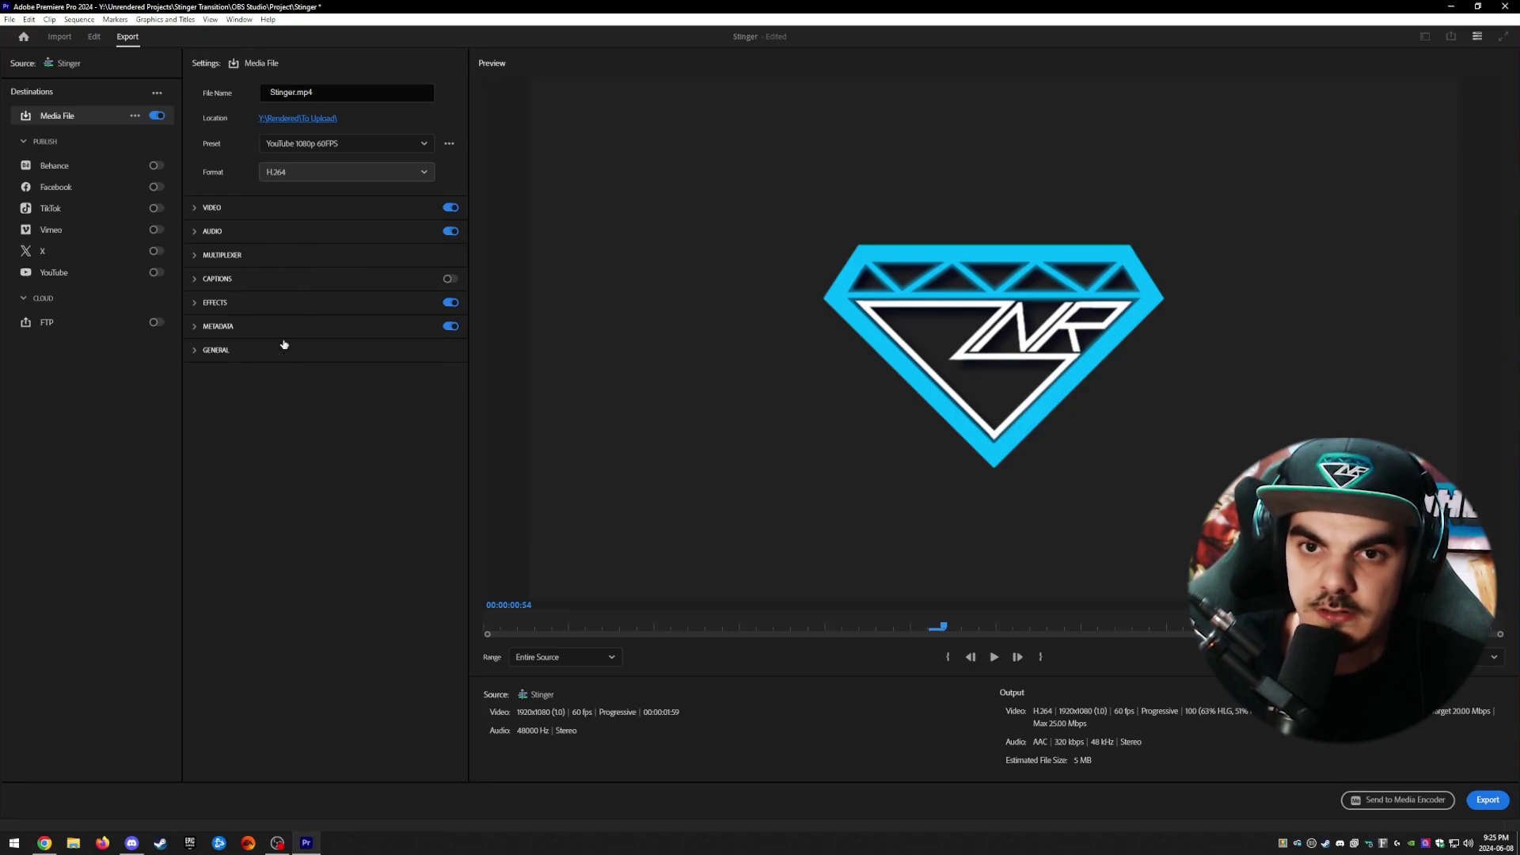
{"action": "left_click", "coordinate": [227, 208]}
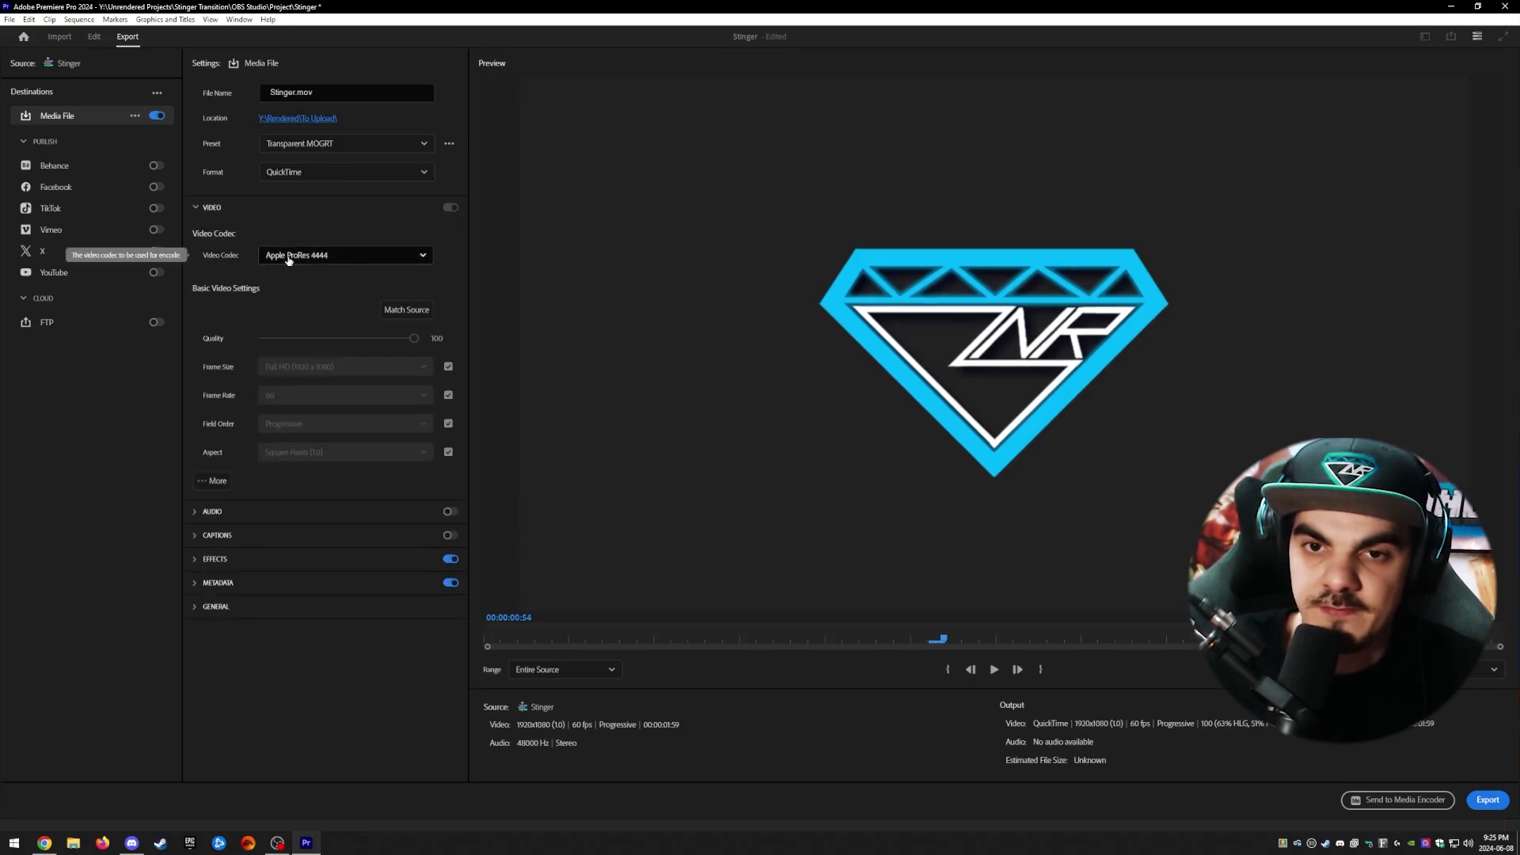
{"action": "left_click", "coordinate": [338, 259]}
{"action": "left_click", "coordinate": [339, 257]}
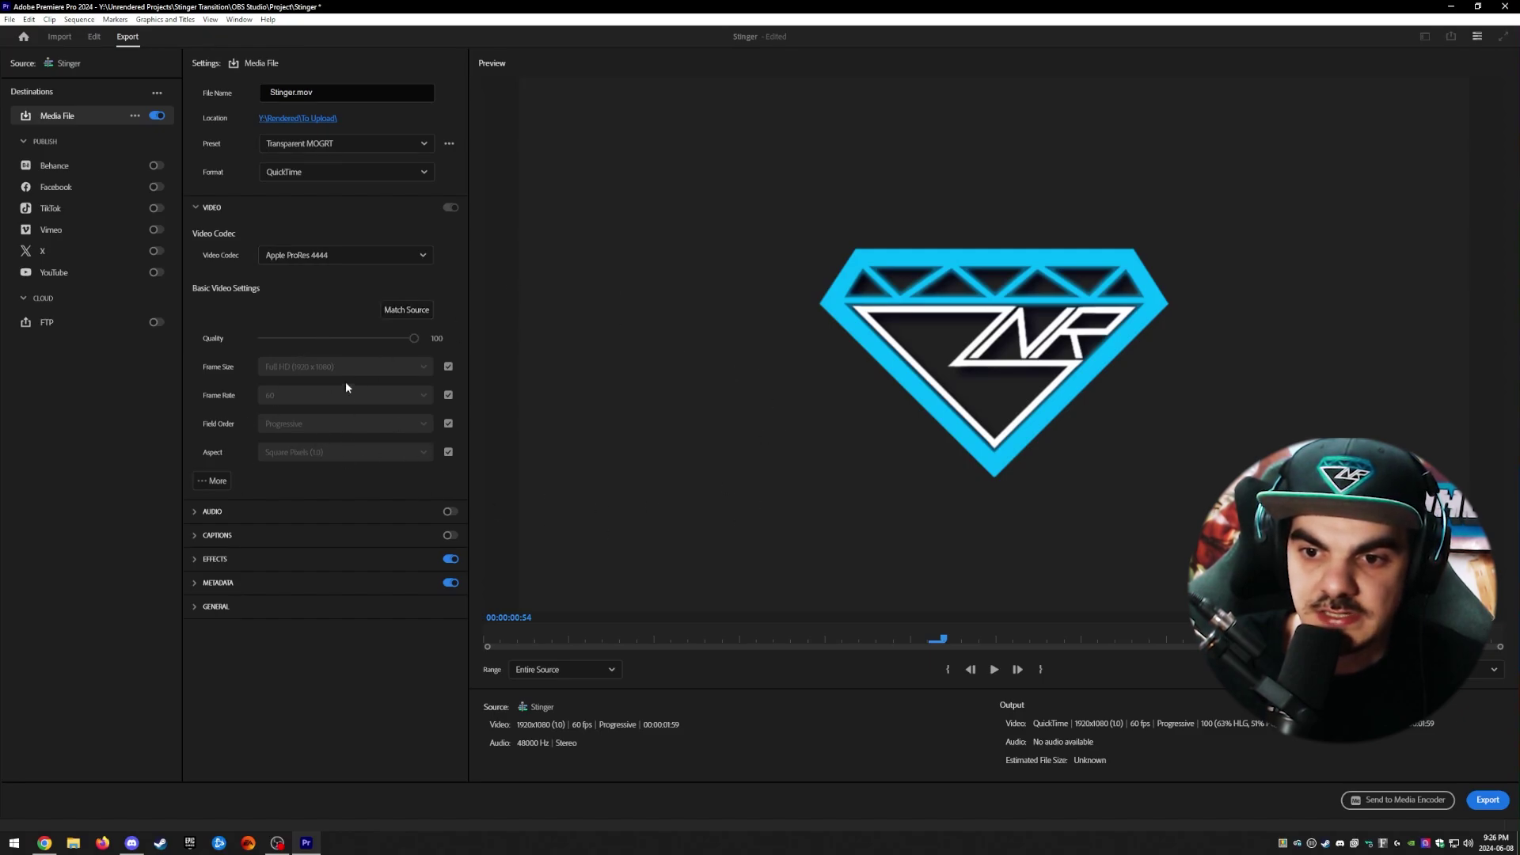
Enable audio in the QuickTime export and review its codec and sample settings
{"action": "left_click", "coordinate": [450, 513]}
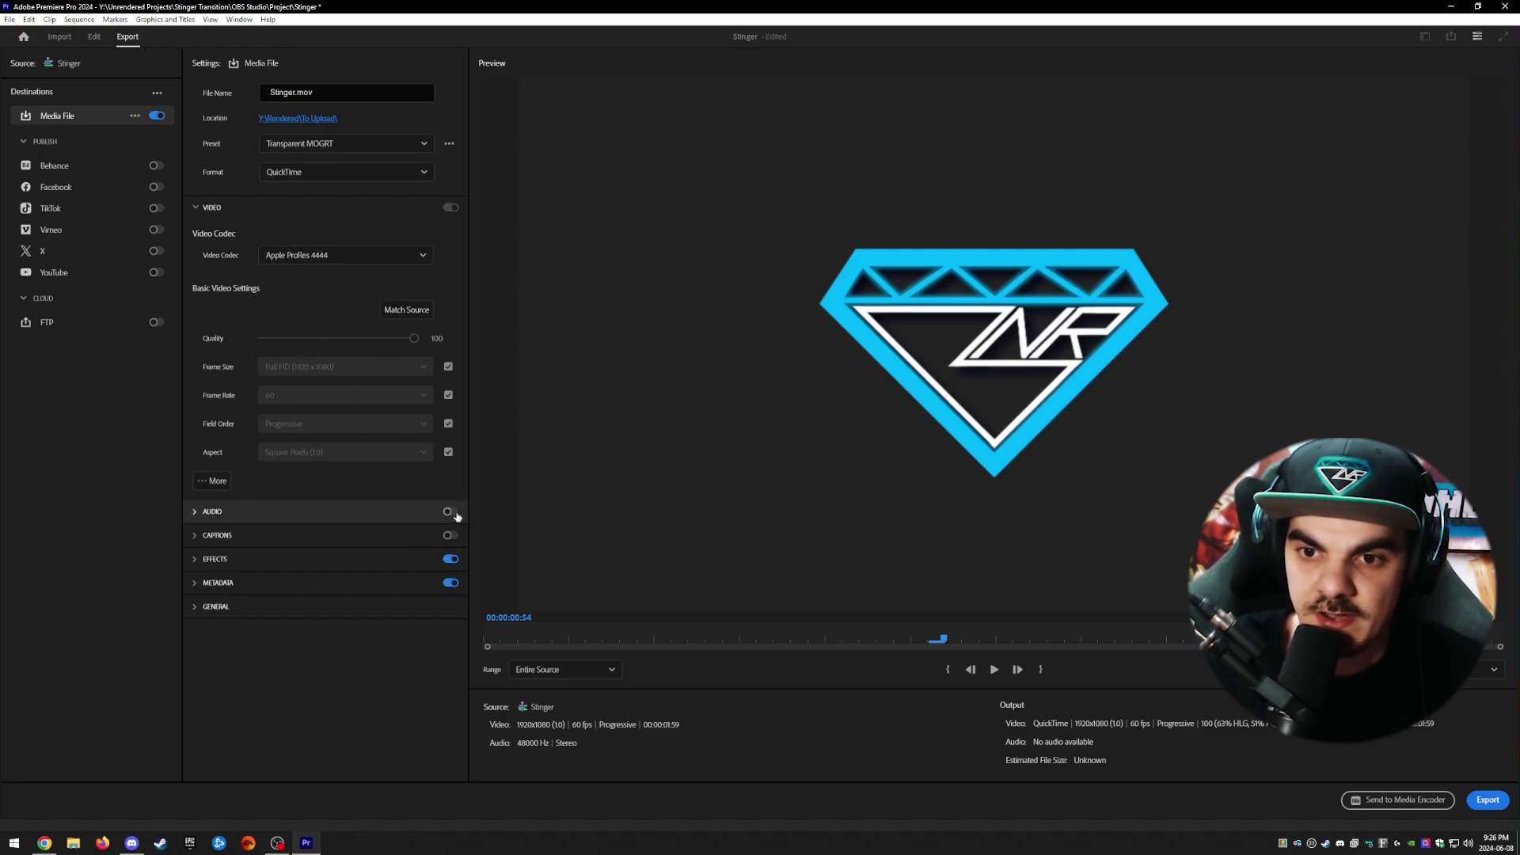
{"action": "left_click", "coordinate": [303, 212]}
{"action": "left_click", "coordinate": [387, 238]}
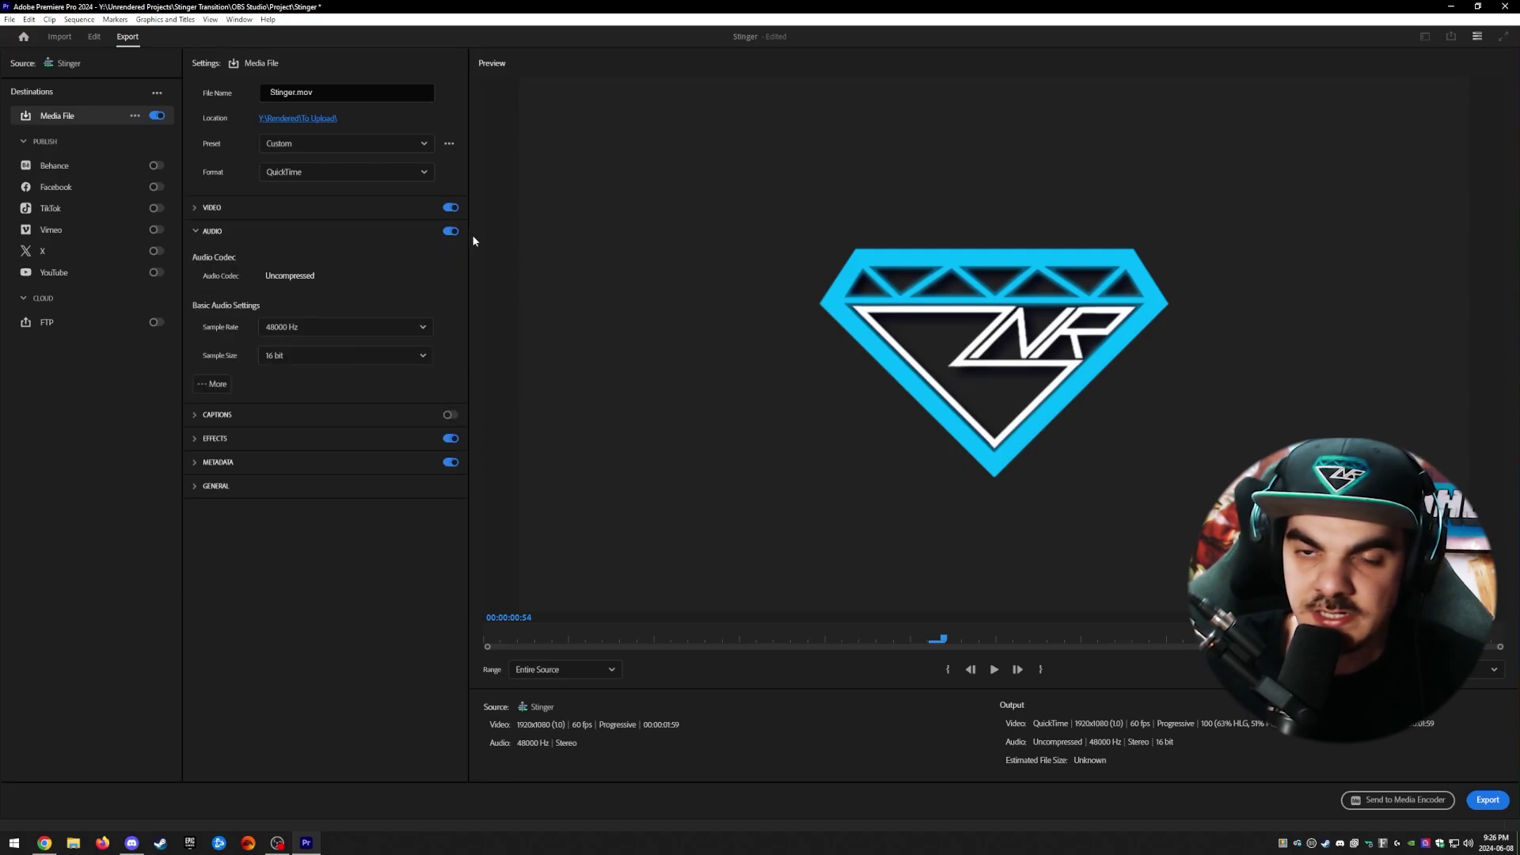
{"action": "left_click", "coordinate": [450, 232]}
{"action": "left_click", "coordinate": [451, 232]}
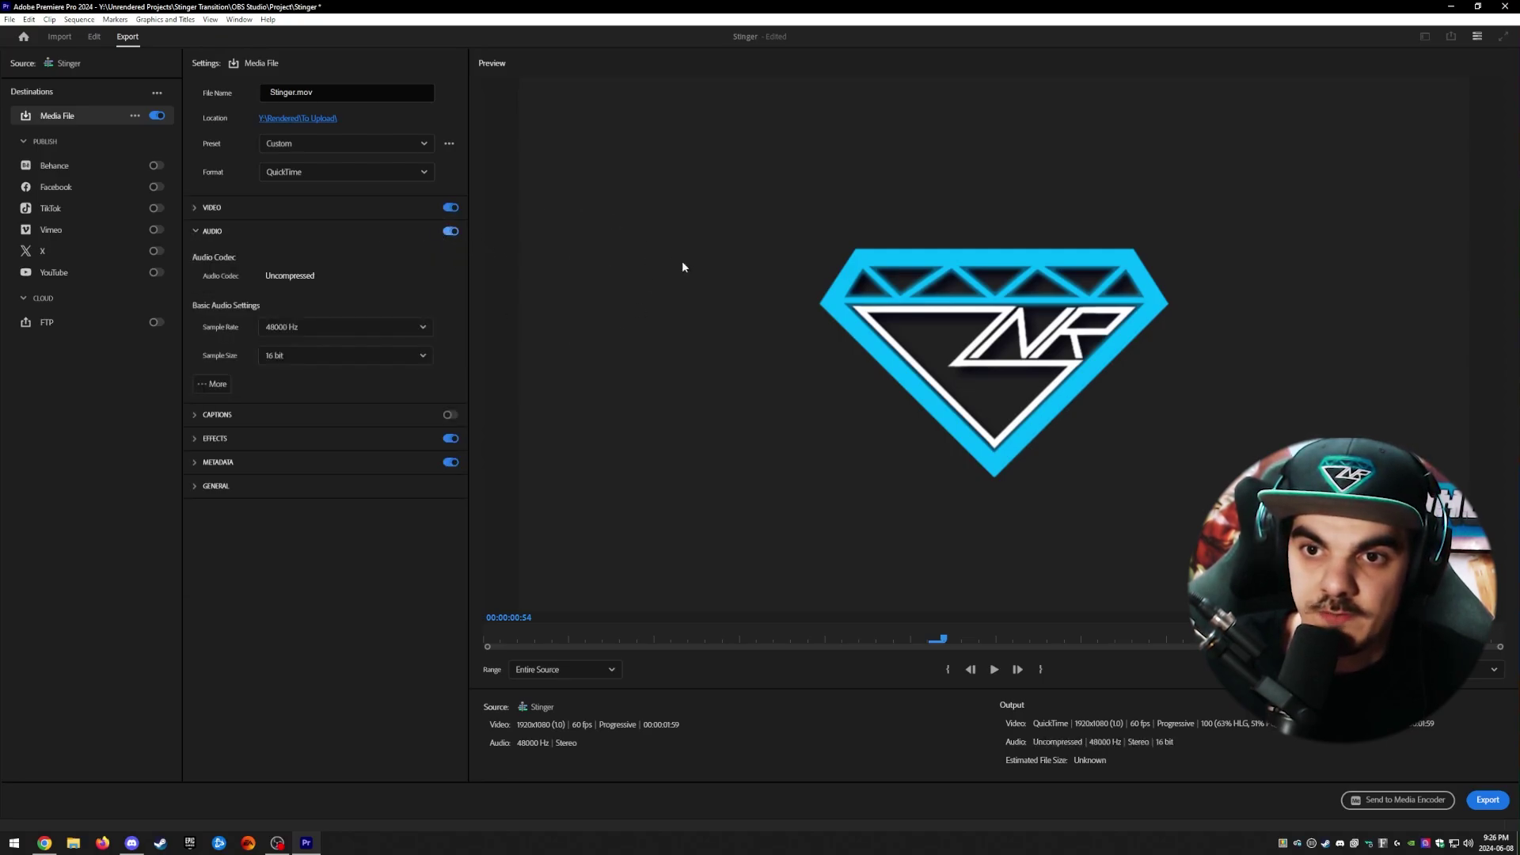
{"action": "left_click", "coordinate": [452, 231]}
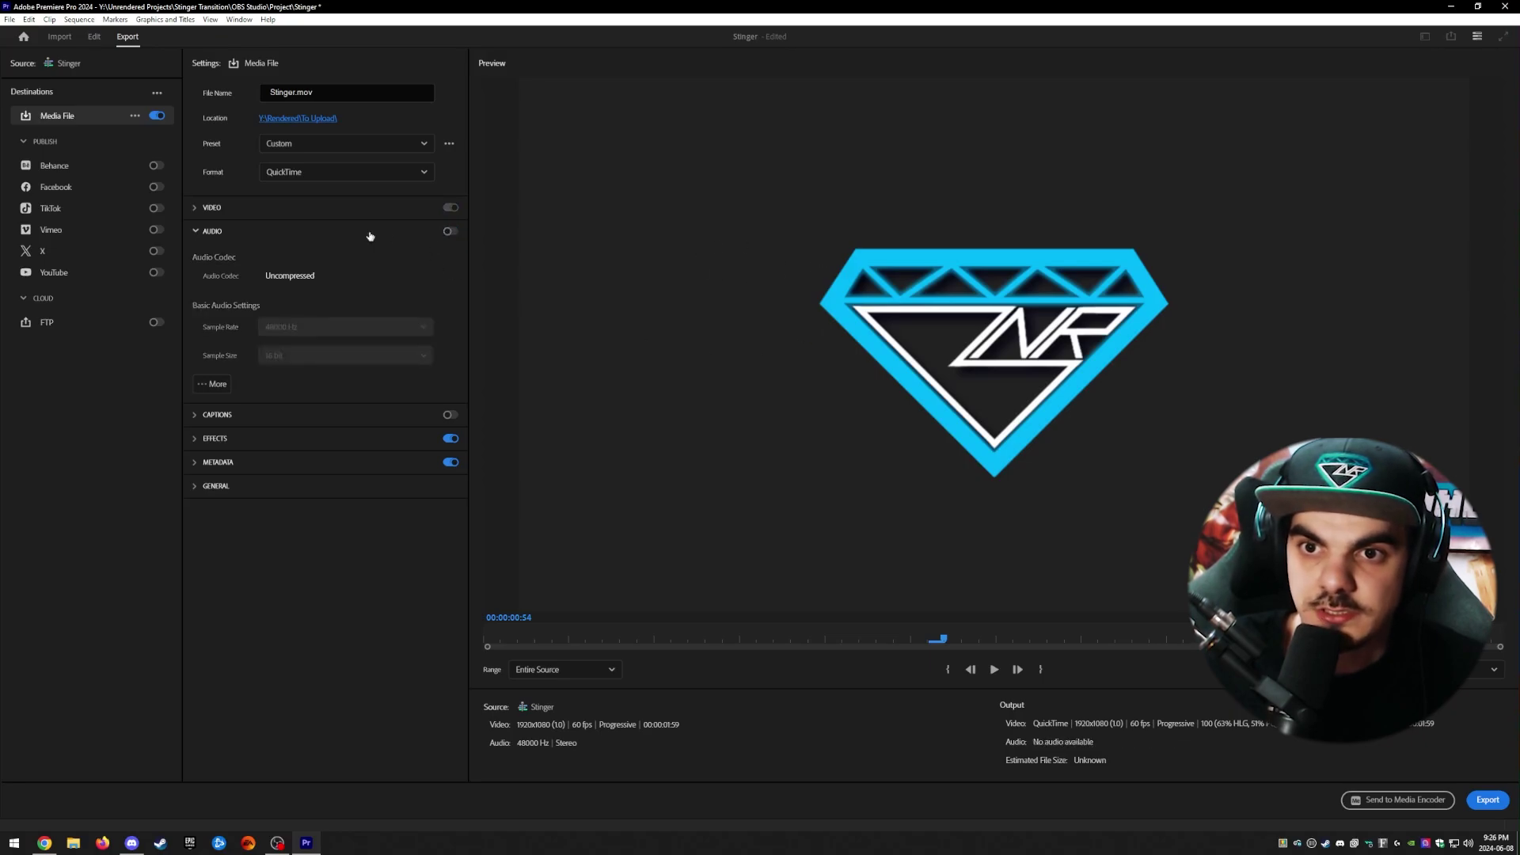
{"action": "left_click", "coordinate": [451, 232]}
{"action": "left_click", "coordinate": [361, 234]}
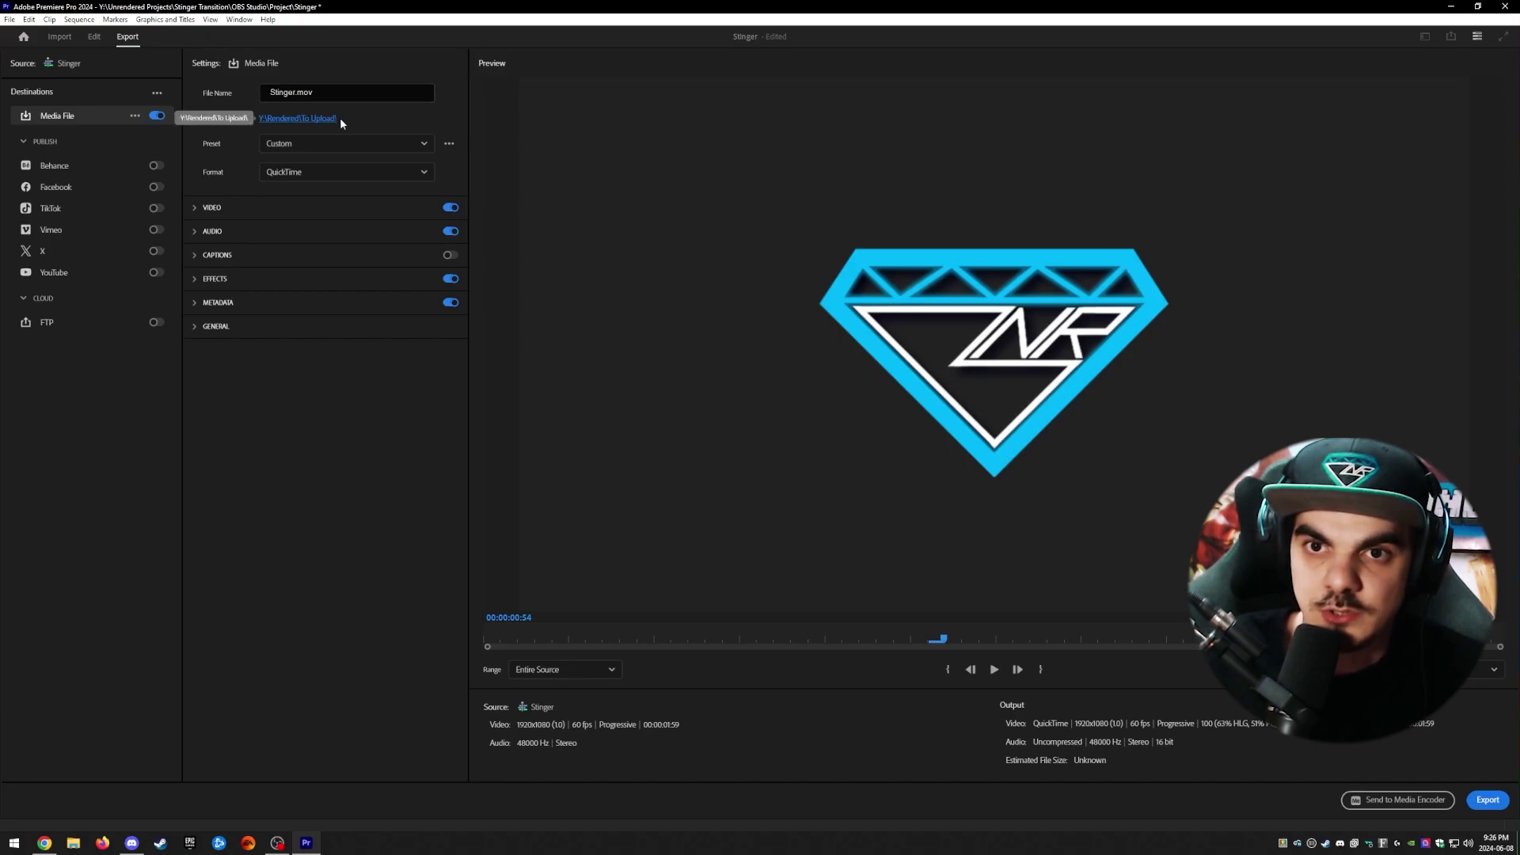
Name the output file Basic_BnRProject_Stinger, keep the To Upload location, and export the stinger
{"action": "left_click", "coordinate": [281, 117]}
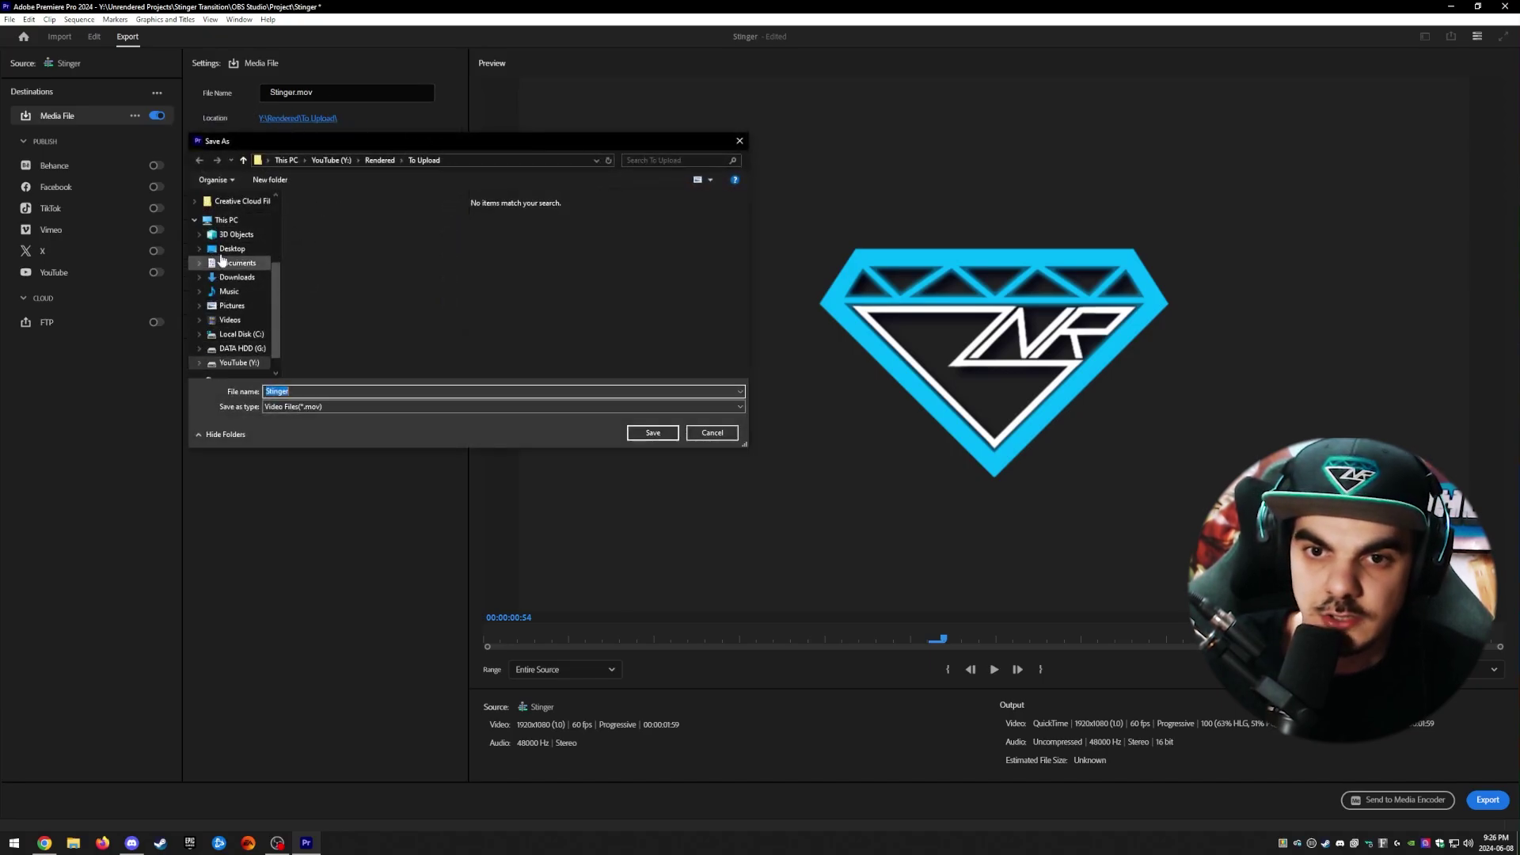
{"action": "left_click", "coordinate": [697, 434]}
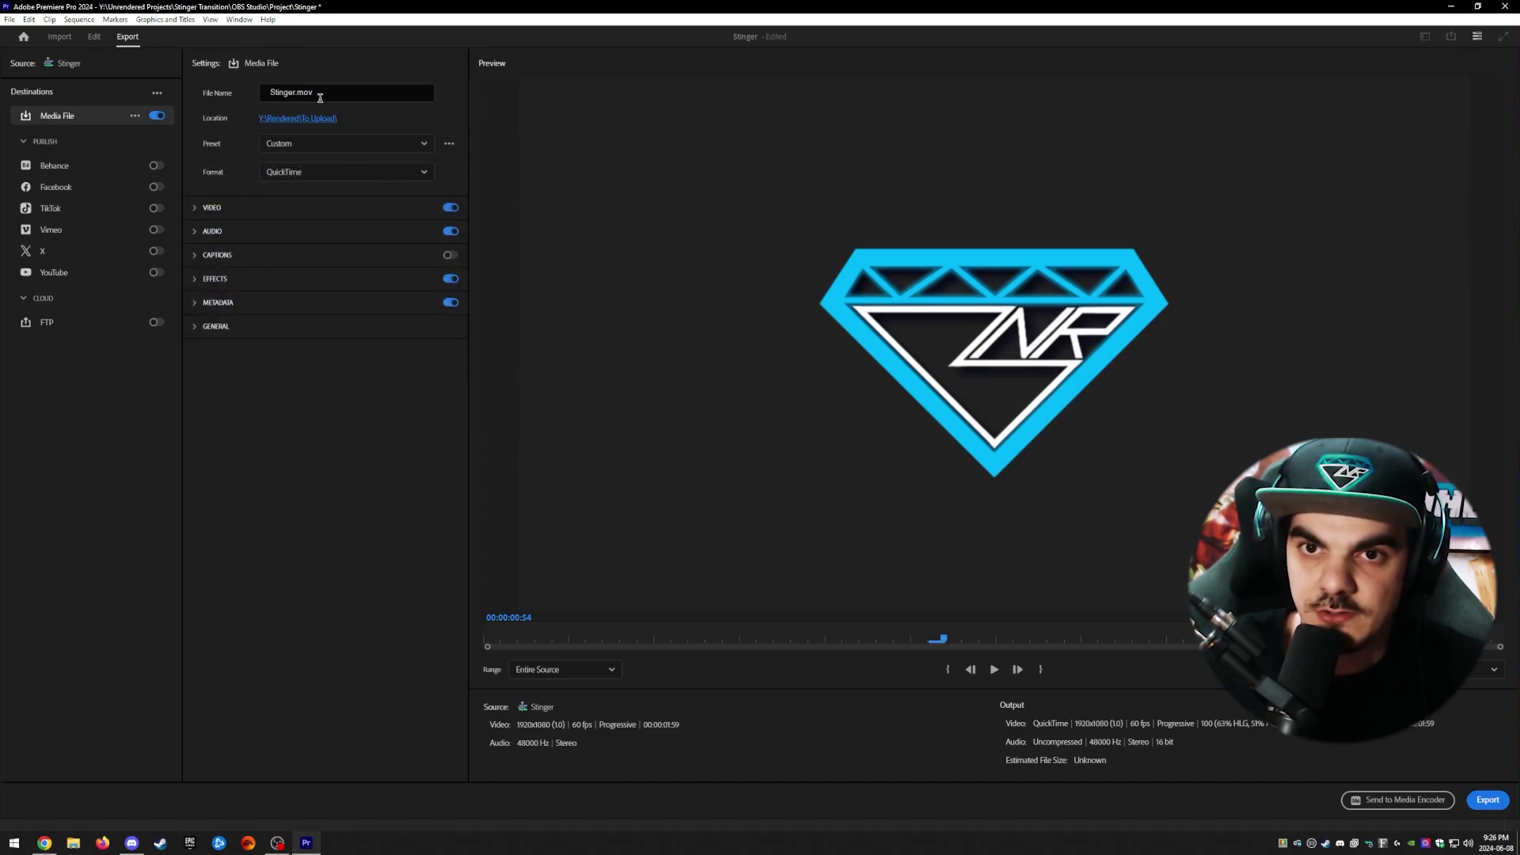
{"action": "left_click_drag", "start_coordinate": [326, 92], "coordinate": [260, 92]}
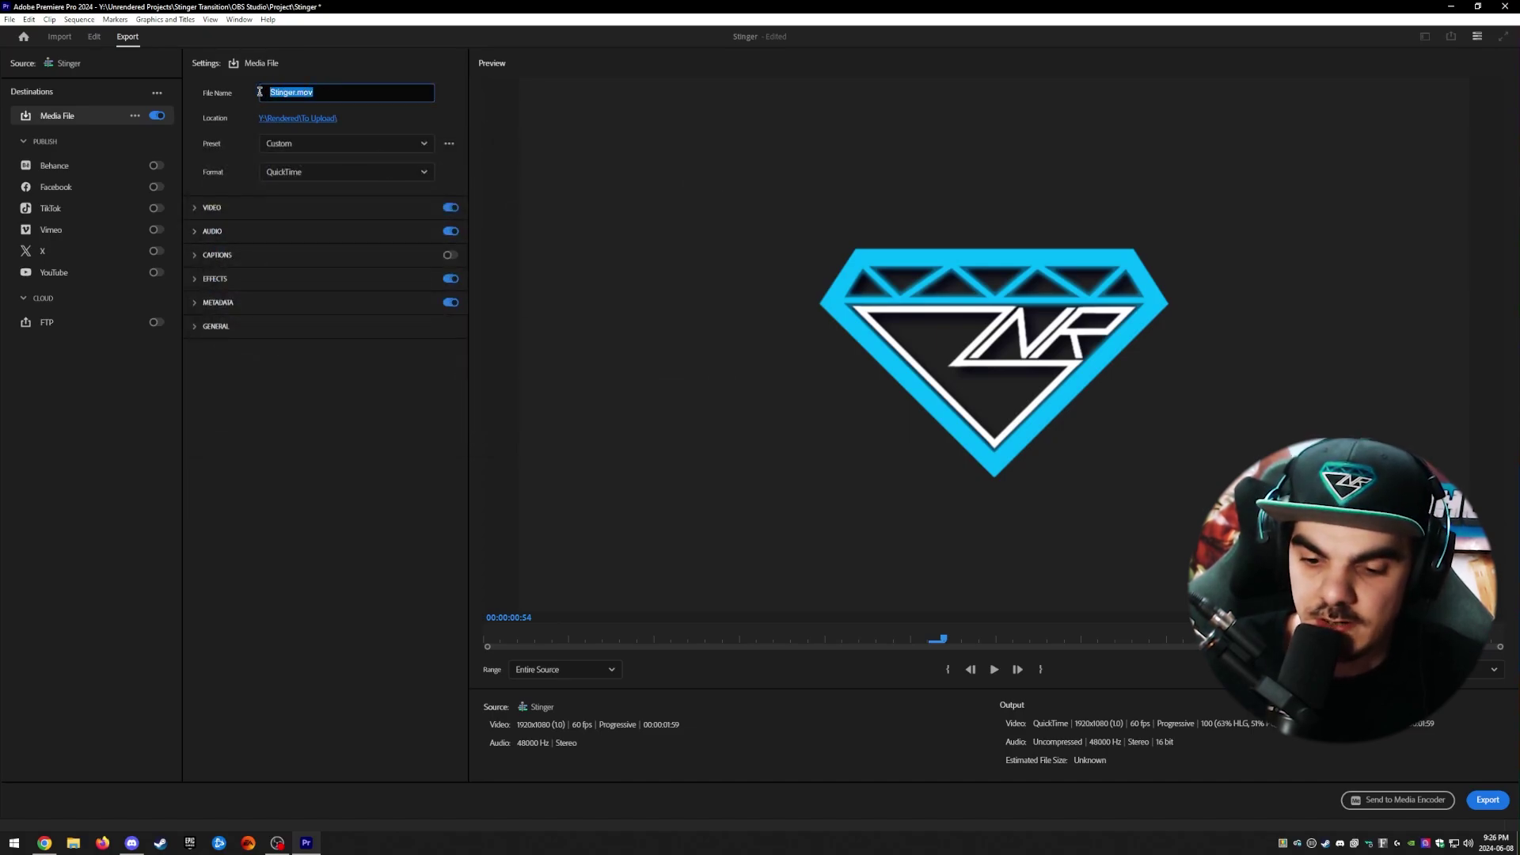
{"action": "type", "text": "Basic_BnRProject_"}
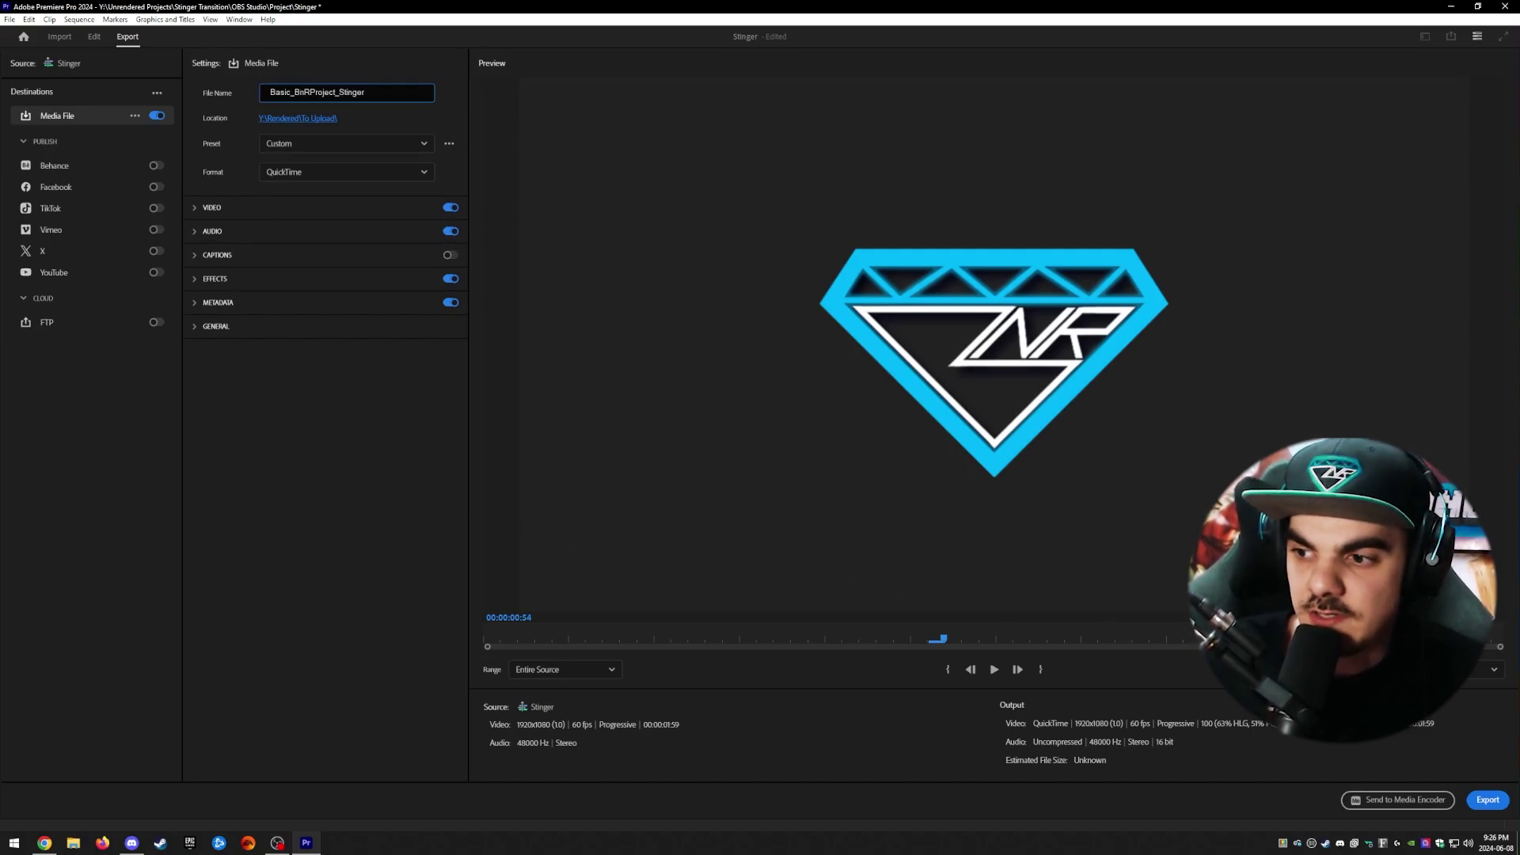
{"action": "left_click", "coordinate": [1496, 803]}
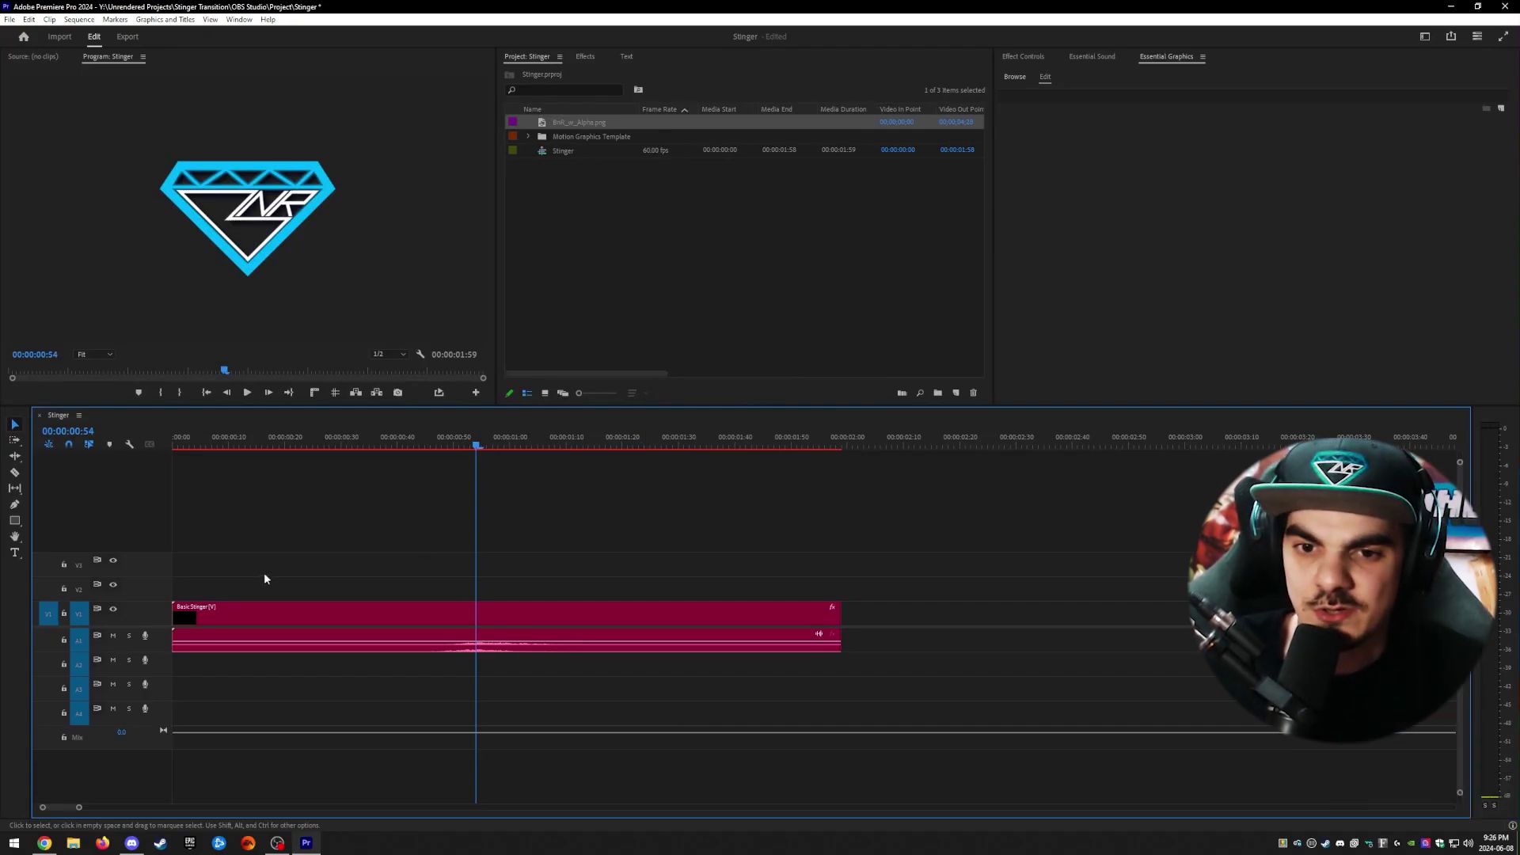
Scrub from the stinger's end back to the full logo, and locate the exported file in the To Upload folder
{"action": "left_click", "coordinate": [842, 441]}
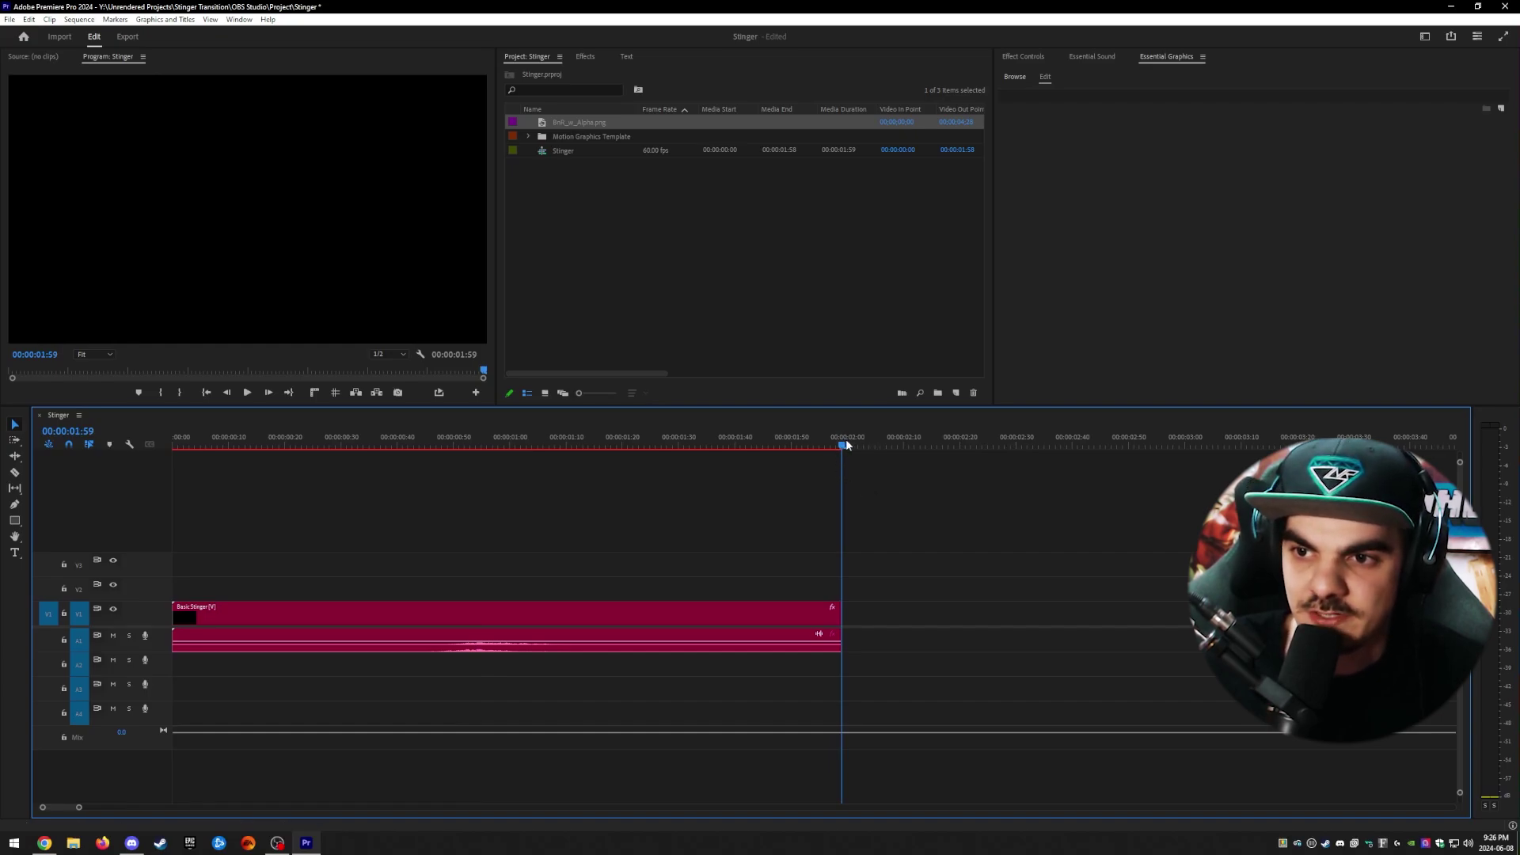
{"action": "left_click_drag", "start_coordinate": [842, 445], "coordinate": [531, 445]}
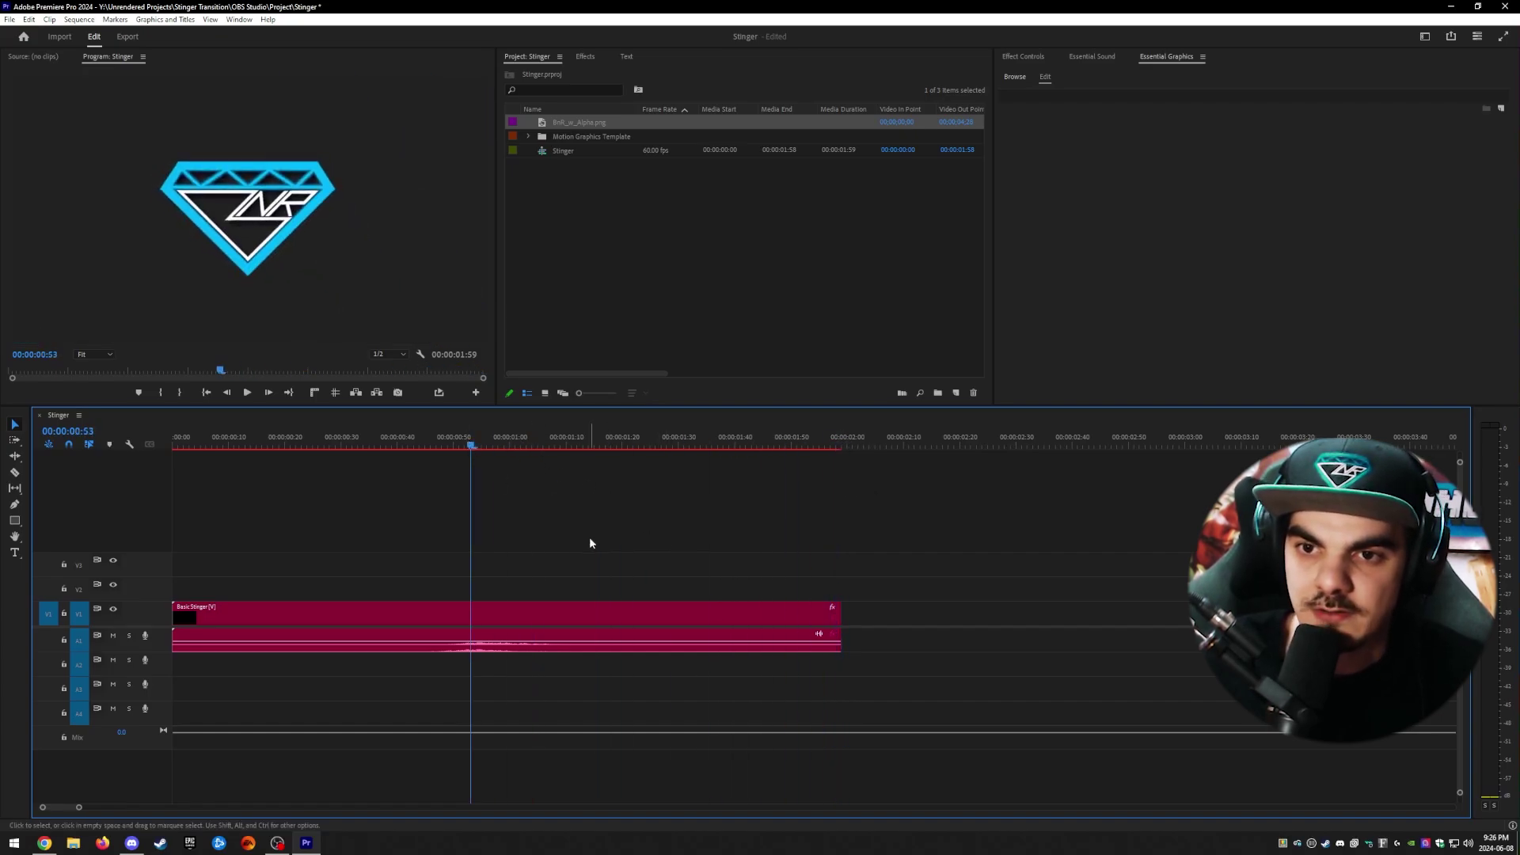
{"action": "key", "text": "alt+Tab"}
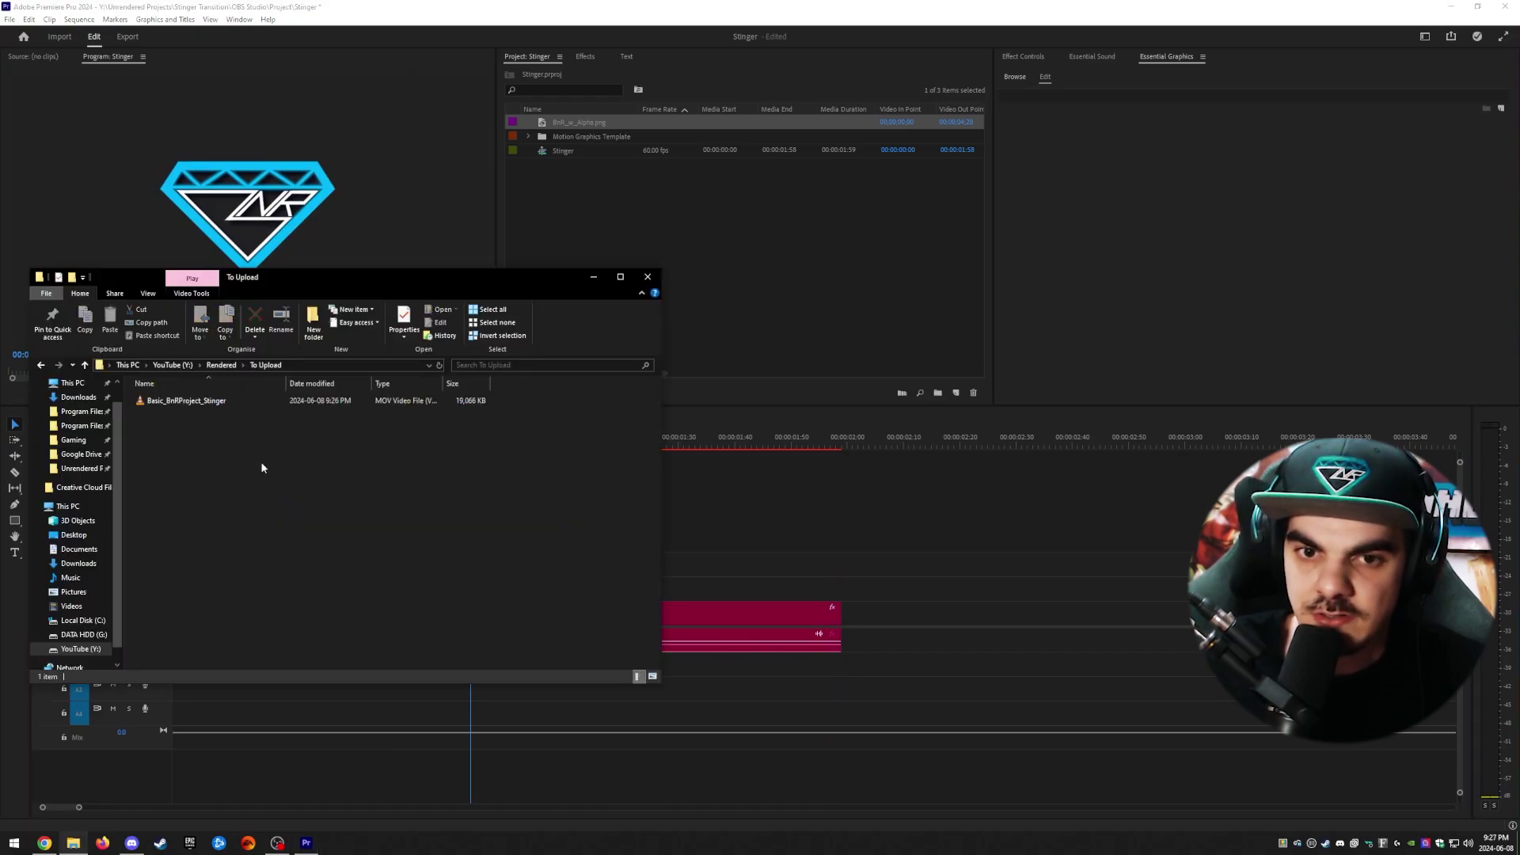
{"action": "left_click", "coordinate": [170, 402]}
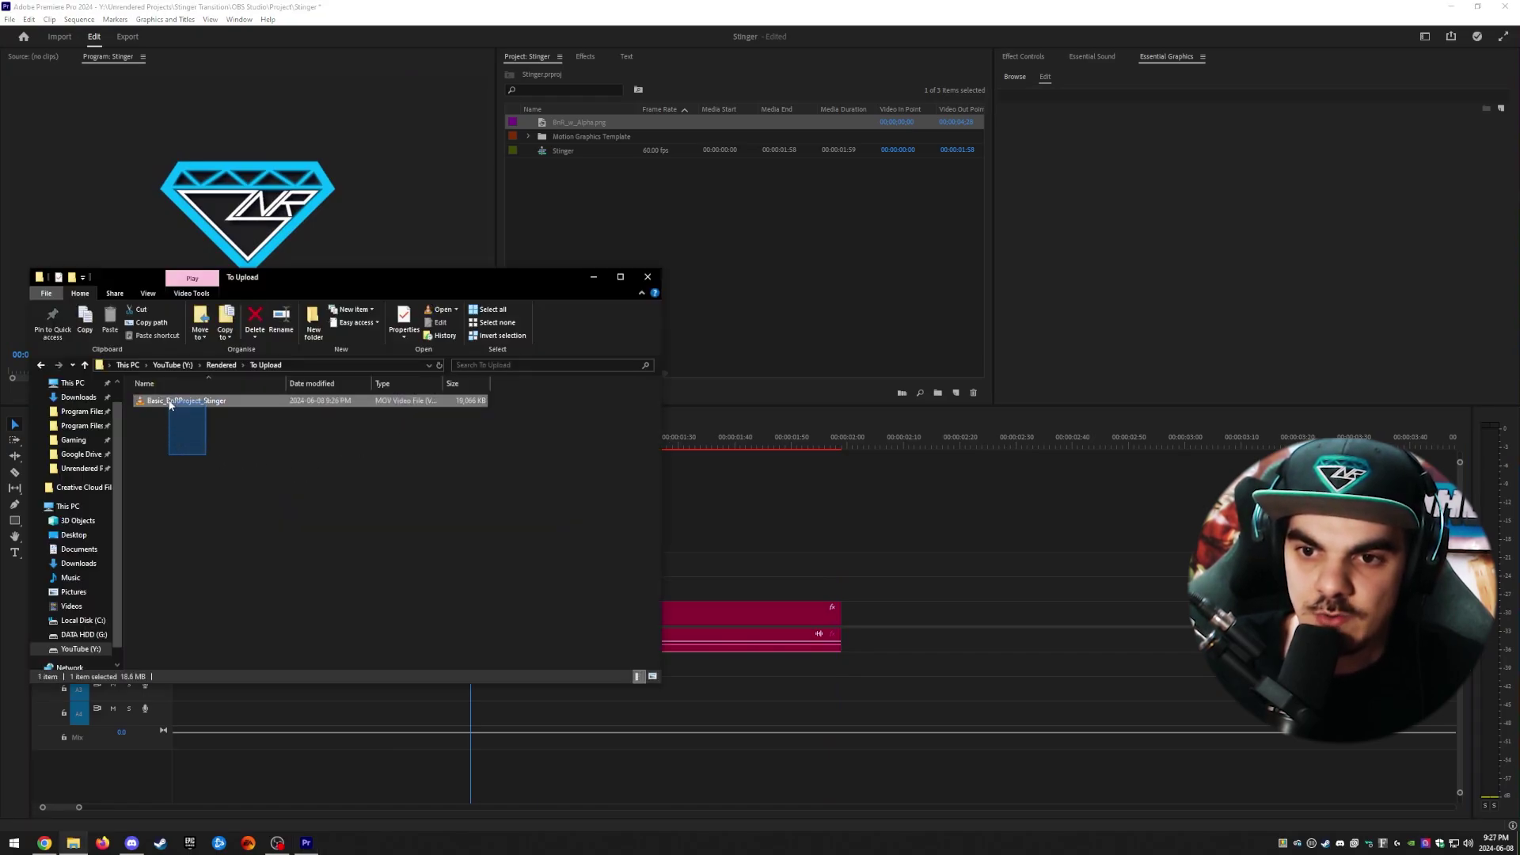
{"action": "left_click_drag", "start_coordinate": [171, 404], "coordinate": [176, 412]}
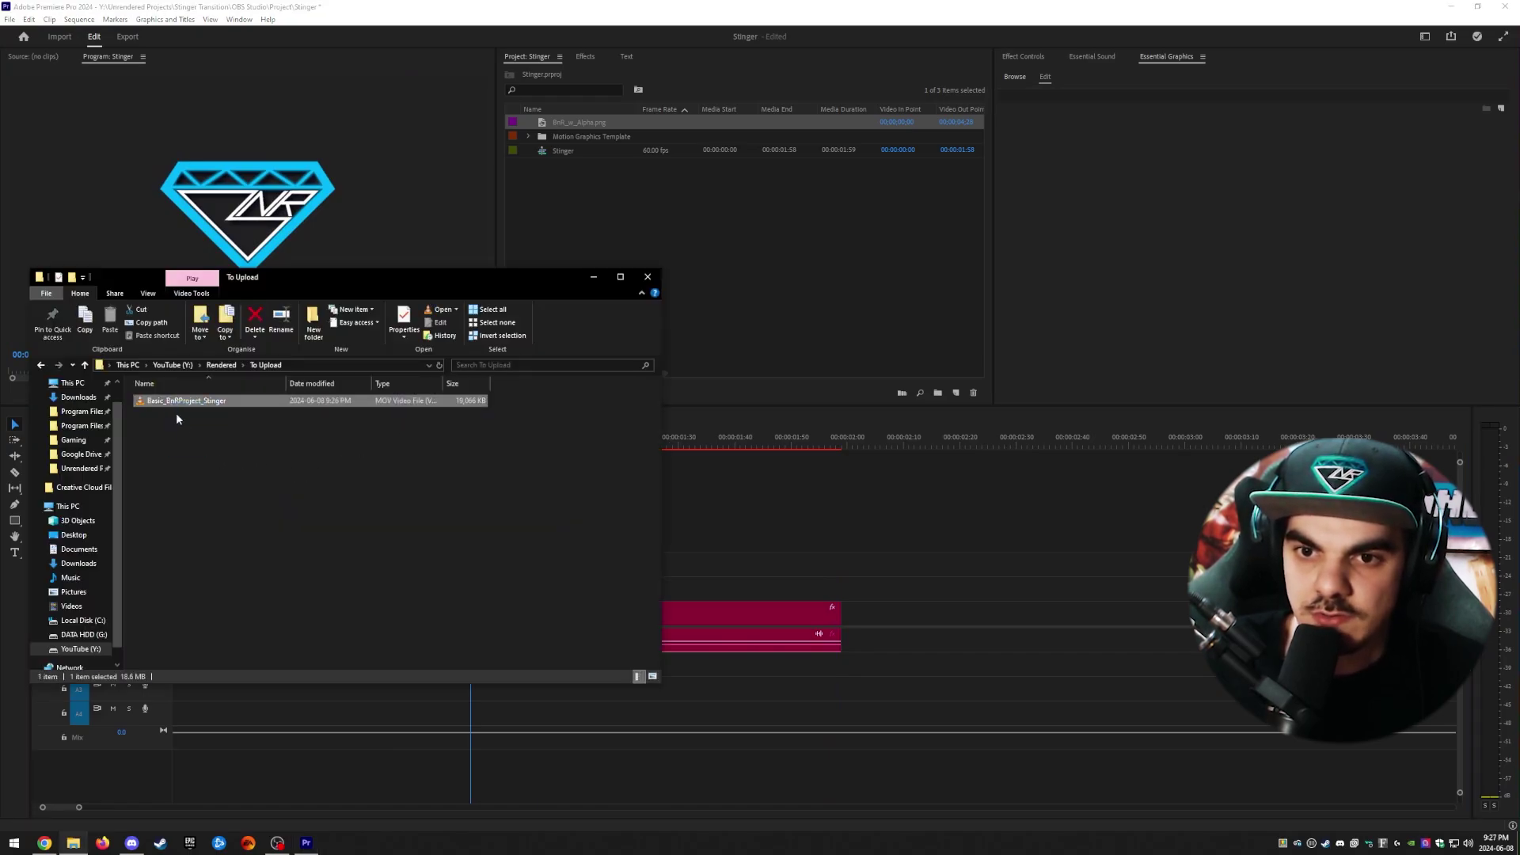
{"action": "left_click", "coordinate": [223, 479]}
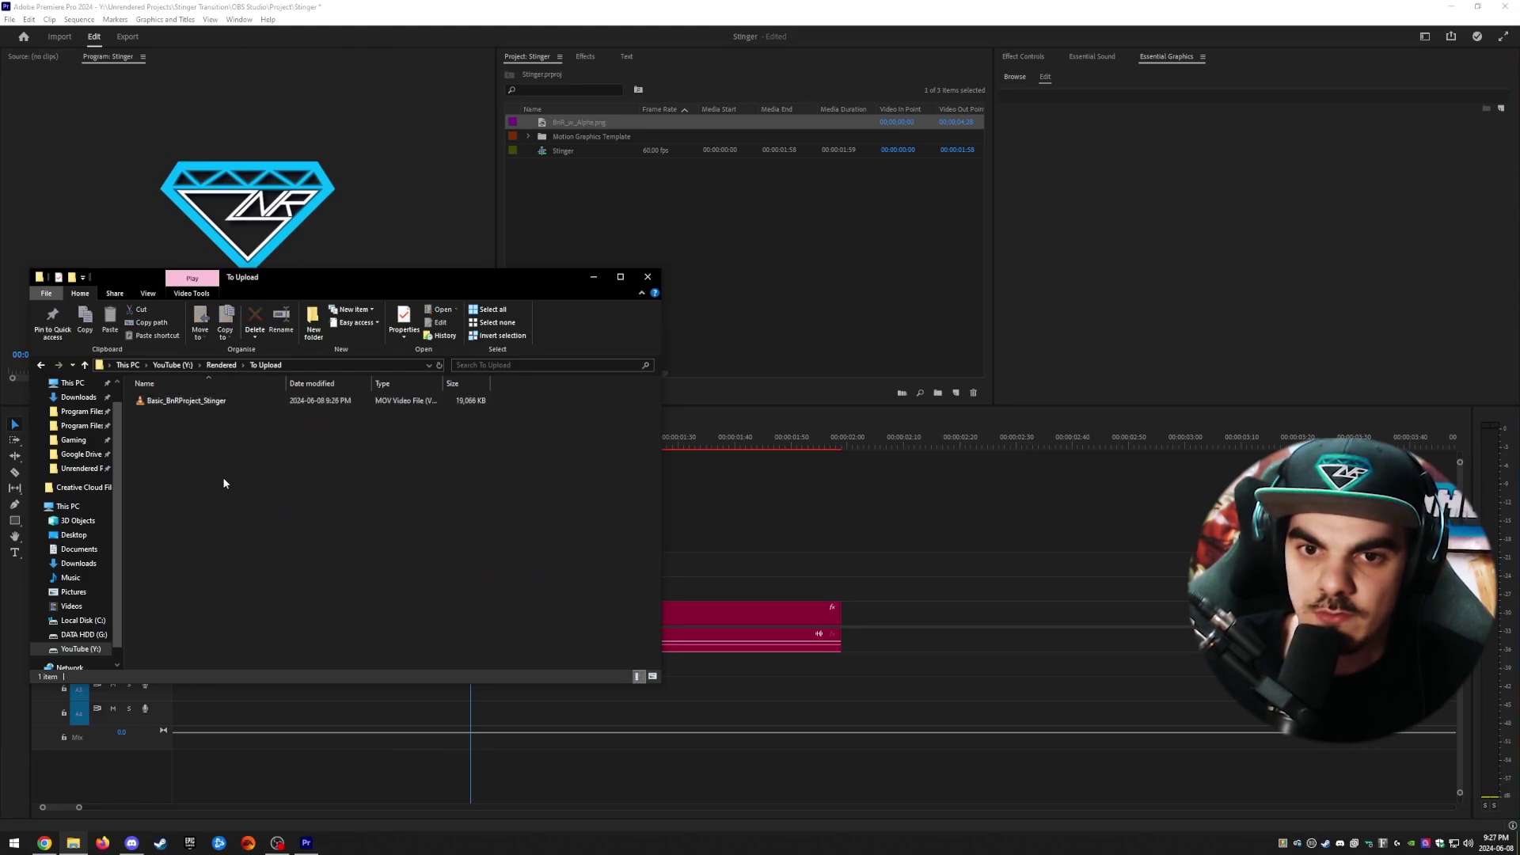
Save the stinger project
{"action": "left_click", "coordinate": [606, 555]}
{"action": "key", "text": "ctrl+s"}
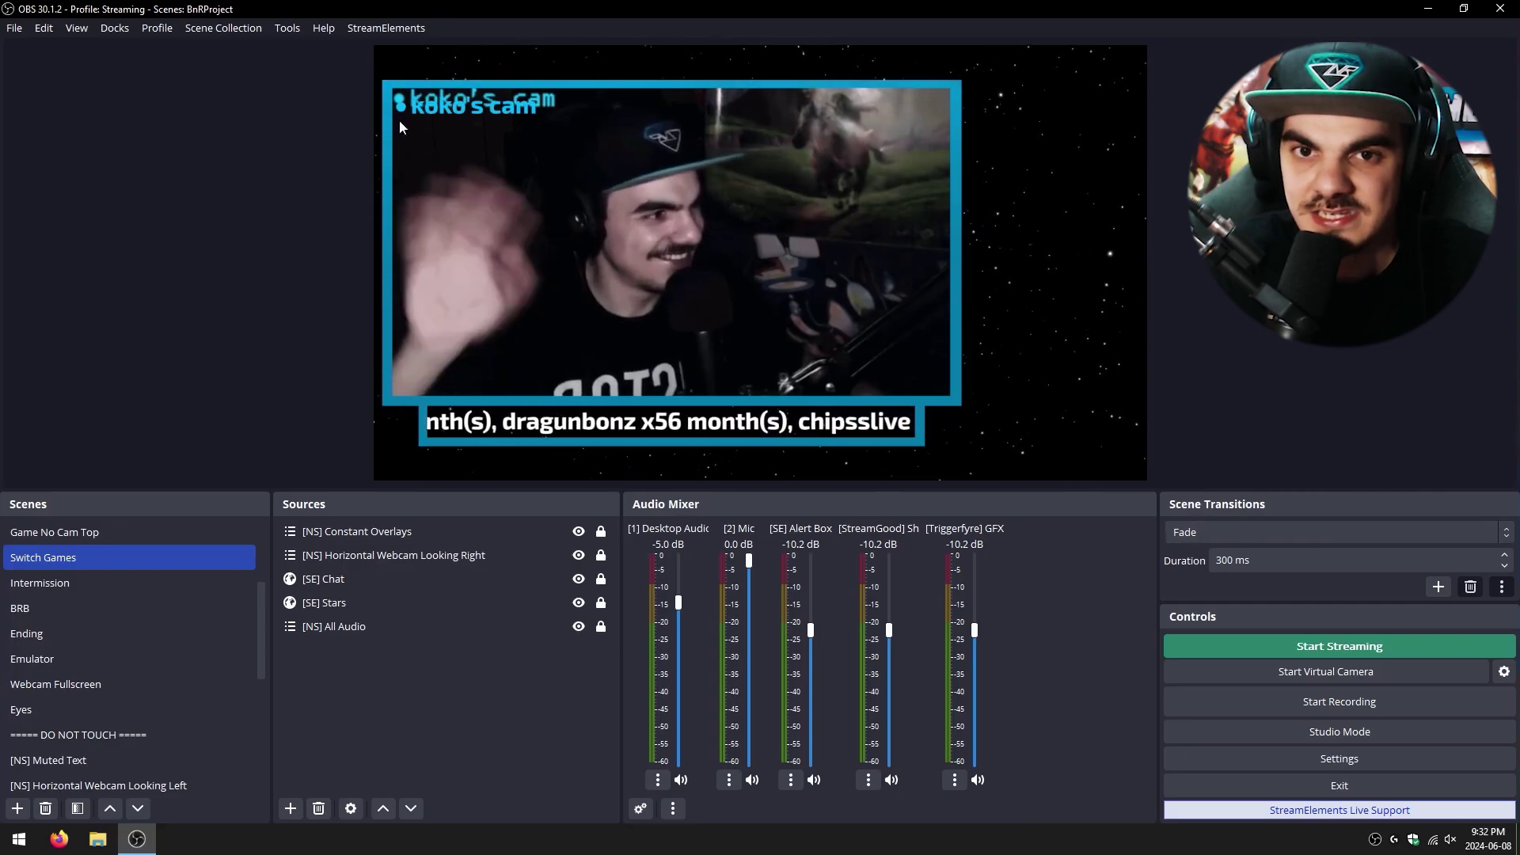
In OBS, unlock the docks to try moving the Scene Transitions dock, and lock them again
{"action": "left_click", "coordinate": [118, 30]}
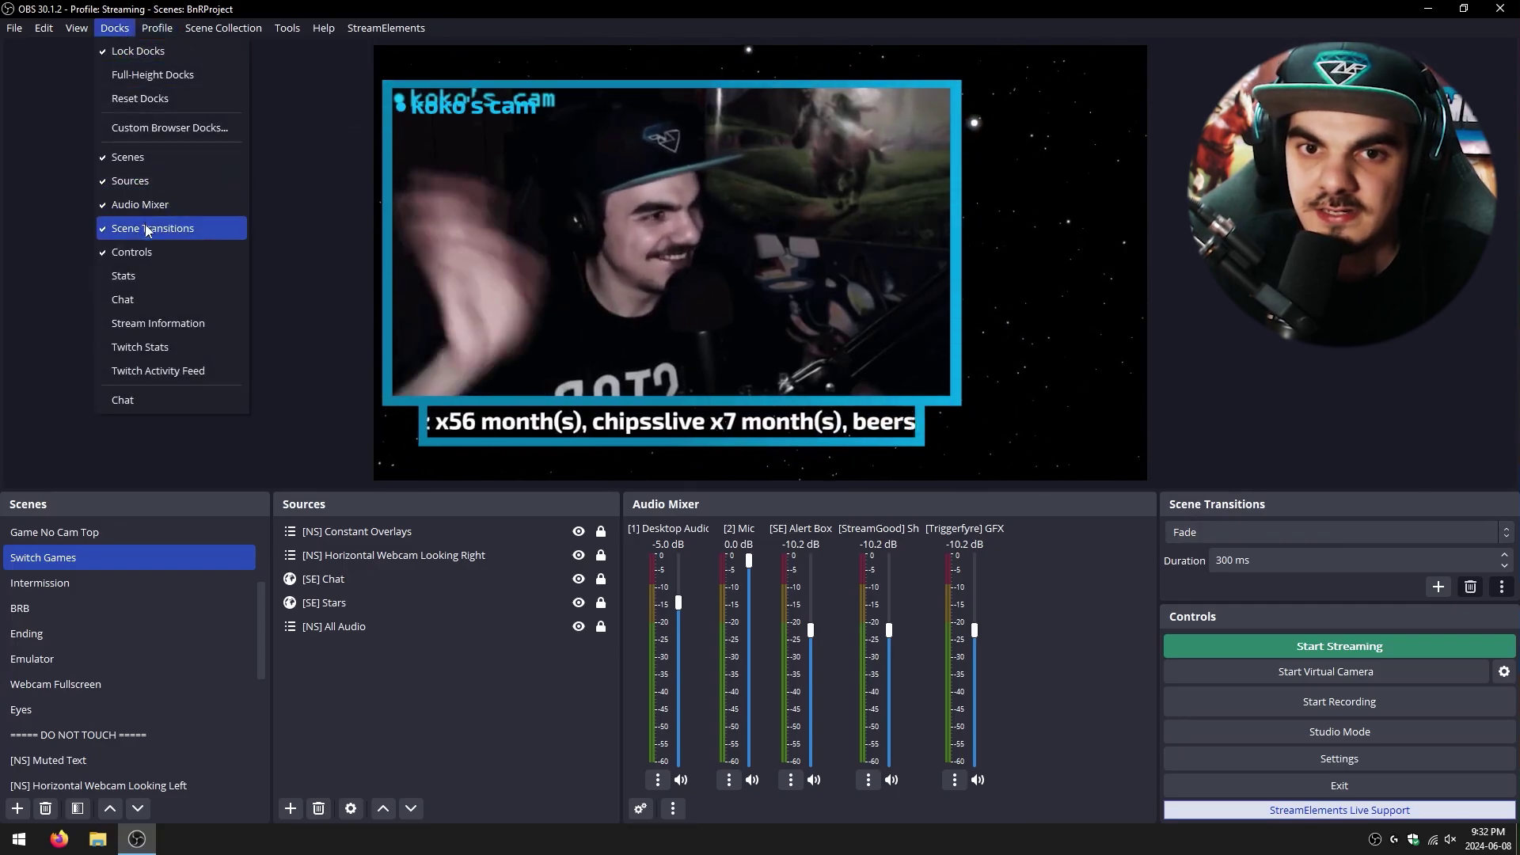
{"action": "left_click", "coordinate": [123, 52]}
{"action": "mouse_move", "coordinate": [1304, 510]}
{"action": "left_mouse_down"}
{"action": "mouse_move", "coordinate": [762, 689]}
{"action": "mouse_move", "coordinate": [1314, 495]}
{"action": "mouse_move", "coordinate": [1287, 515]}
{"action": "left_mouse_up"}
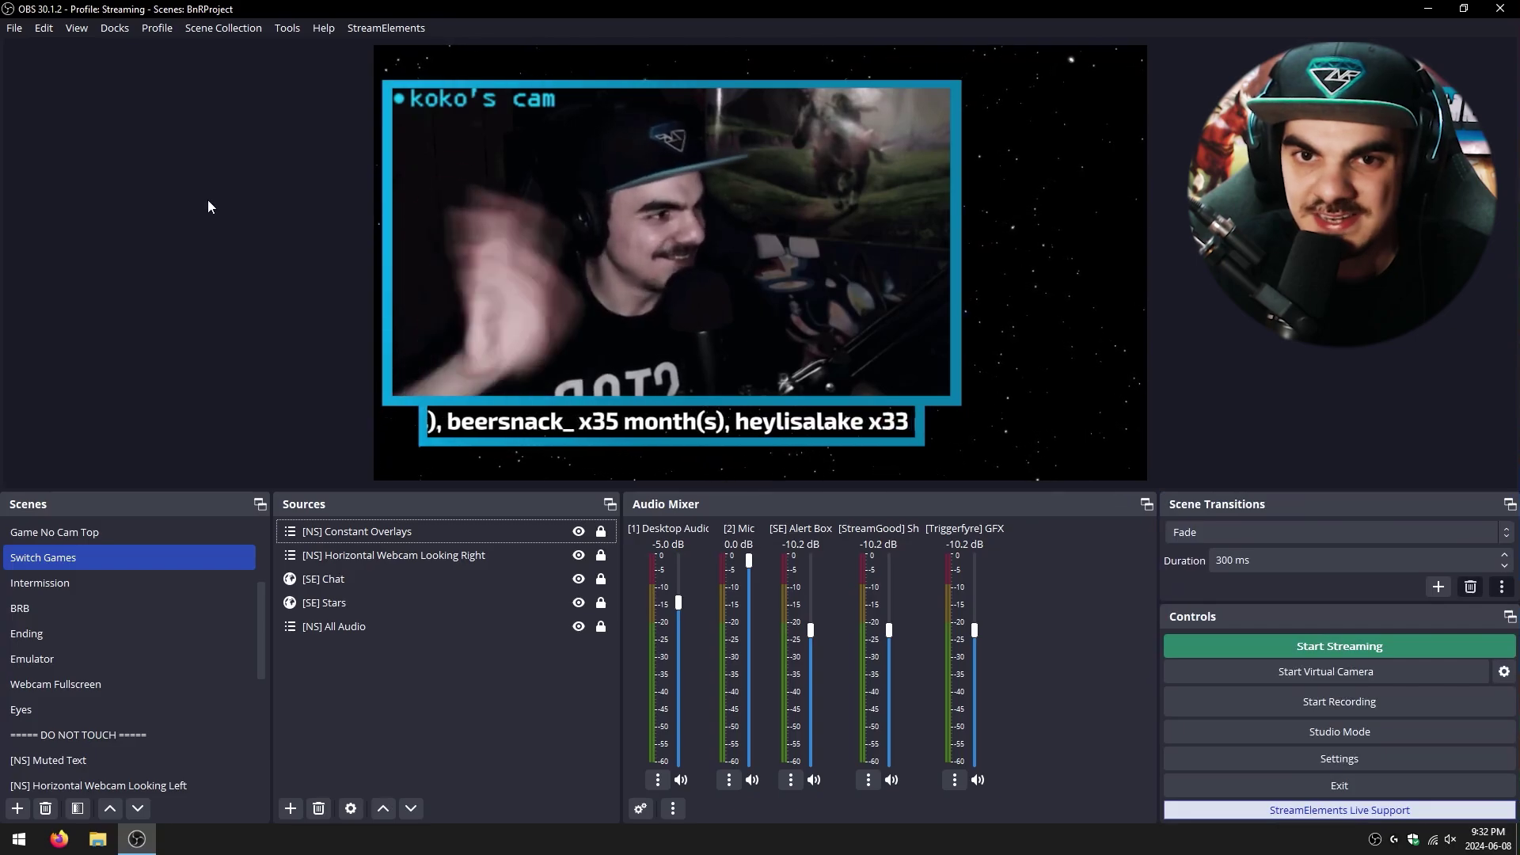
{"action": "left_click", "coordinate": [115, 28]}
{"action": "left_click", "coordinate": [119, 47]}
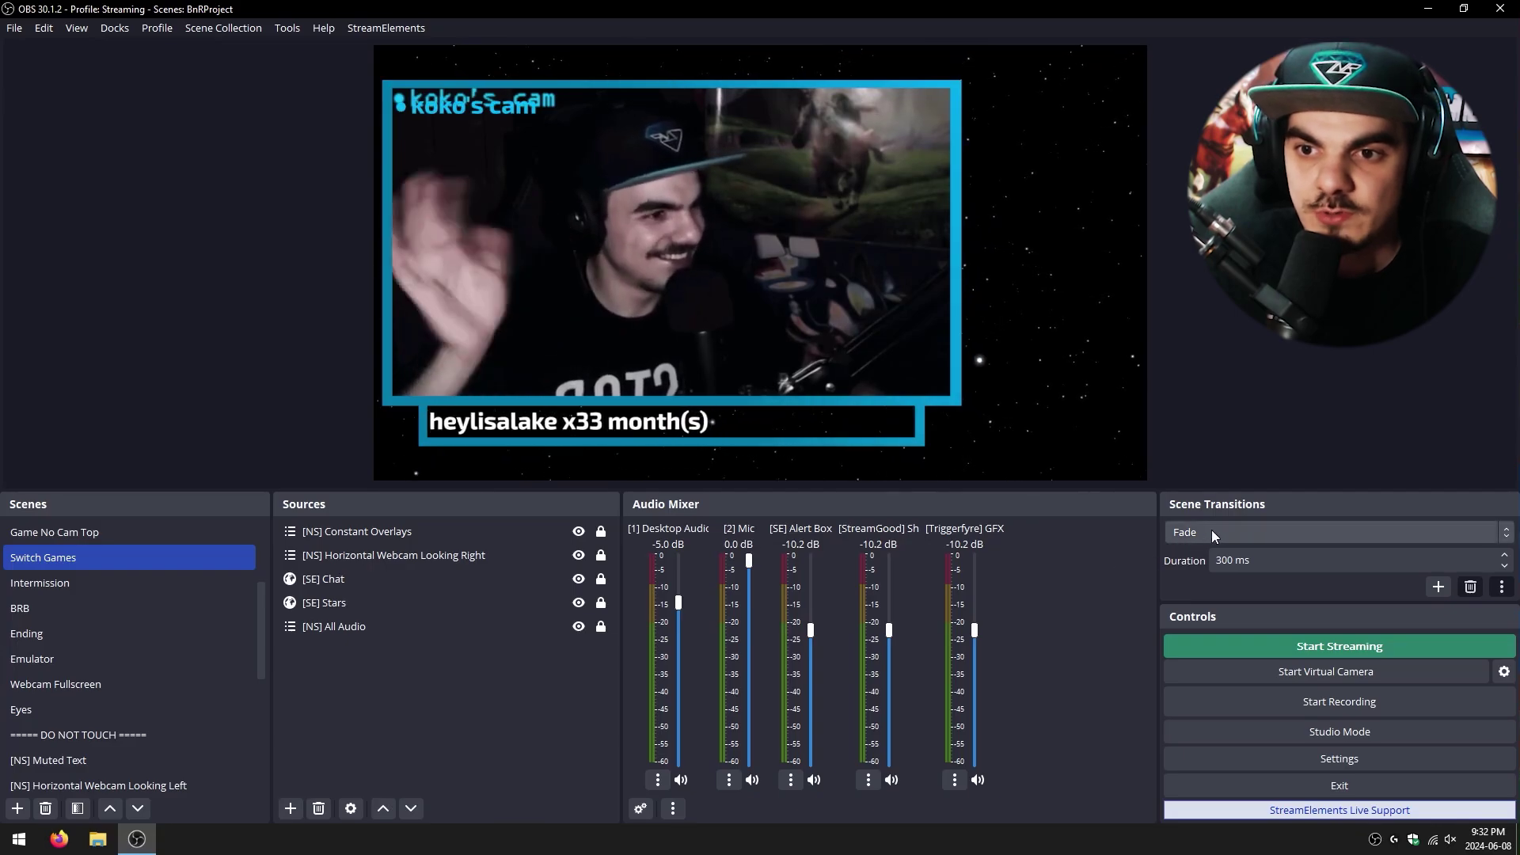
Add a Stinger scene transition named BnR Stinger and choose Basic_BnR_Stinger from Downloads as its video file
{"action": "left_click", "coordinate": [1438, 590]}
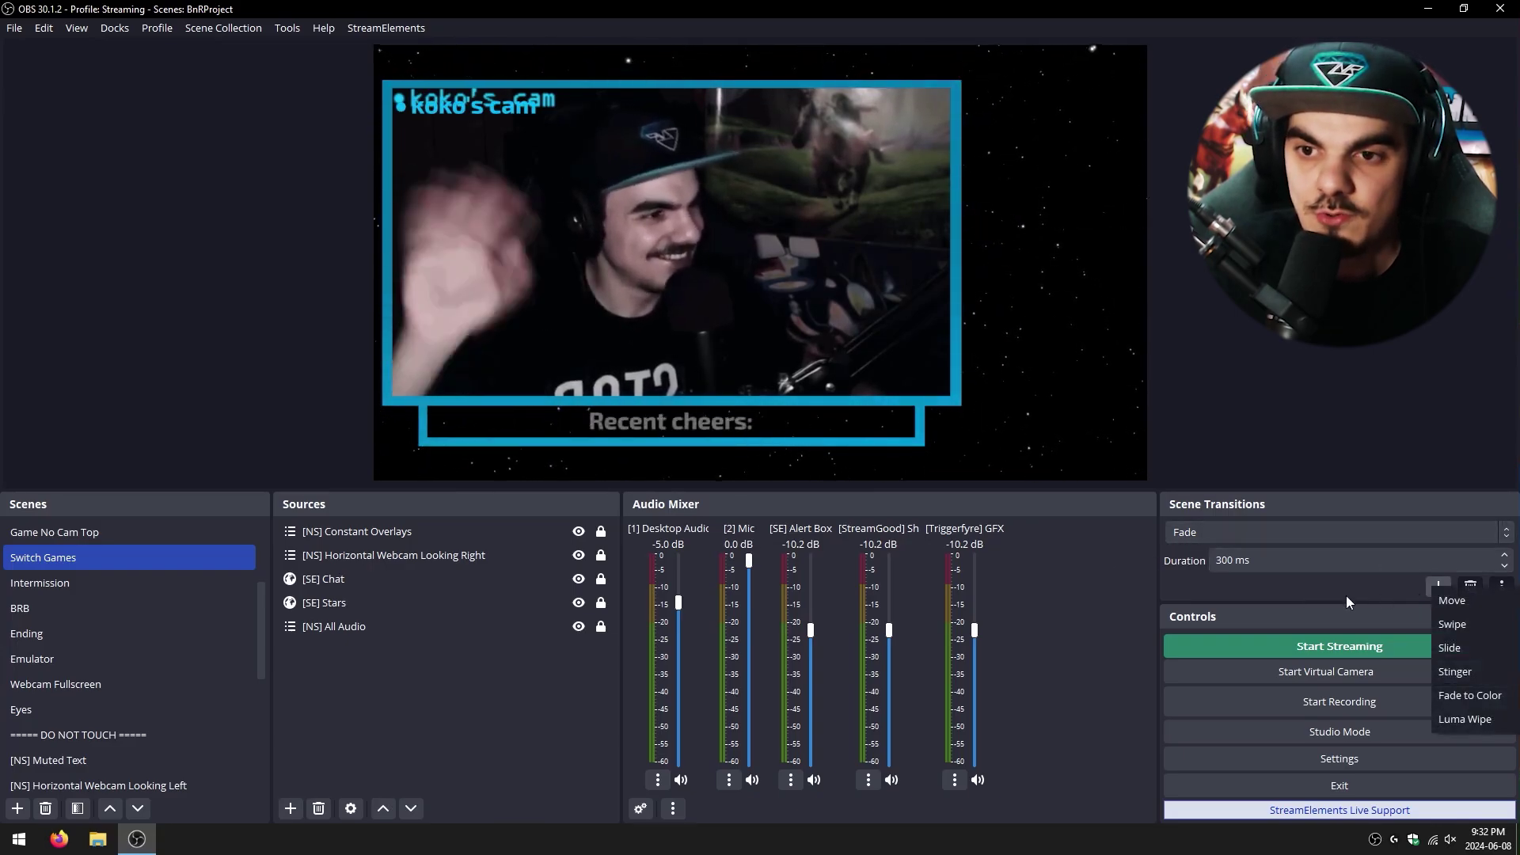
{"action": "left_click", "coordinate": [1478, 672]}
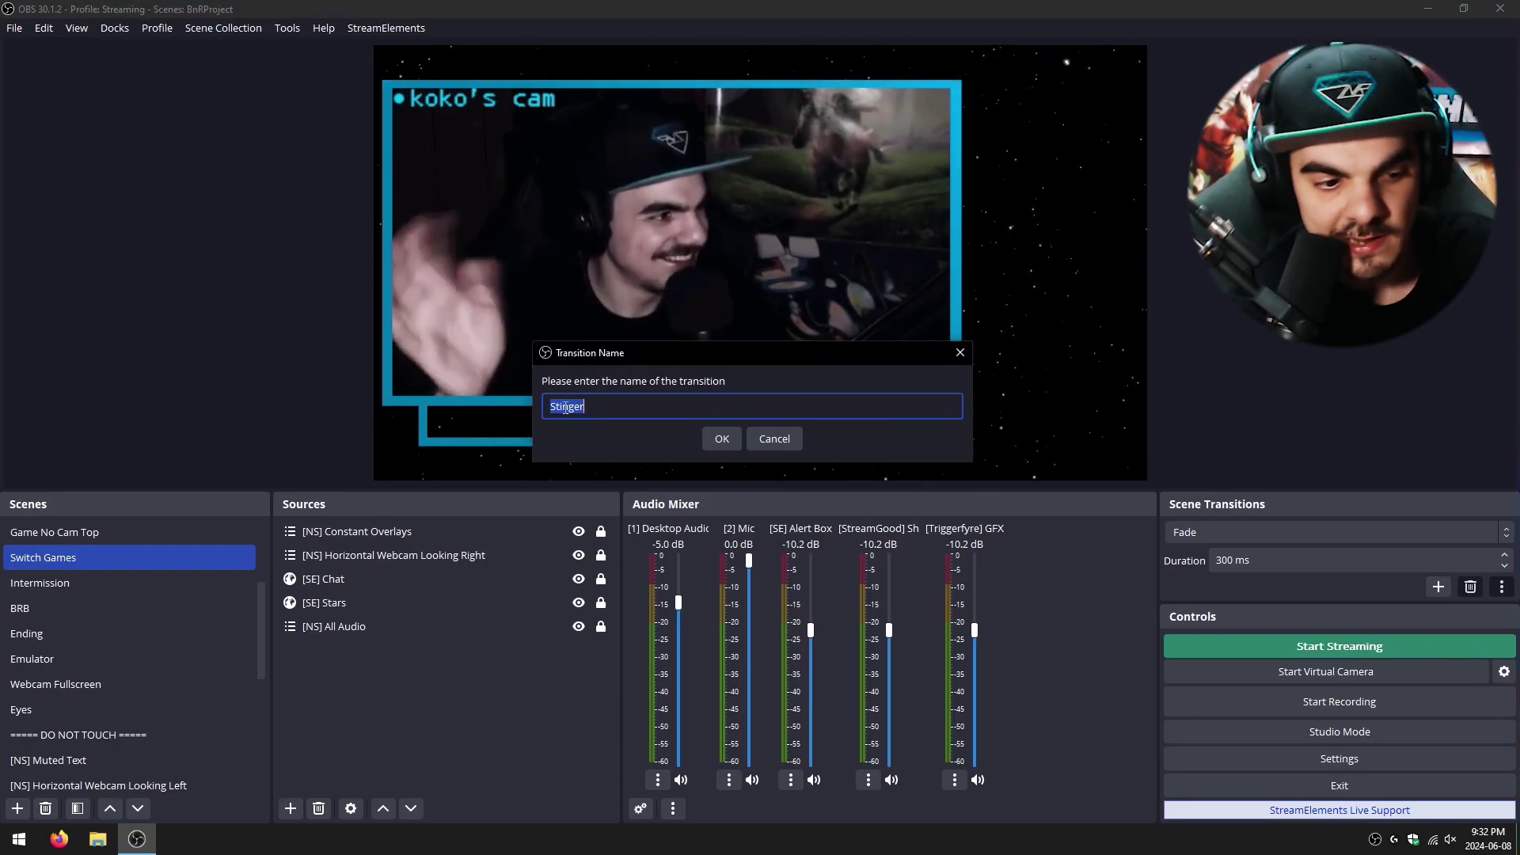
{"action": "type", "text": "BnR Stinger"}
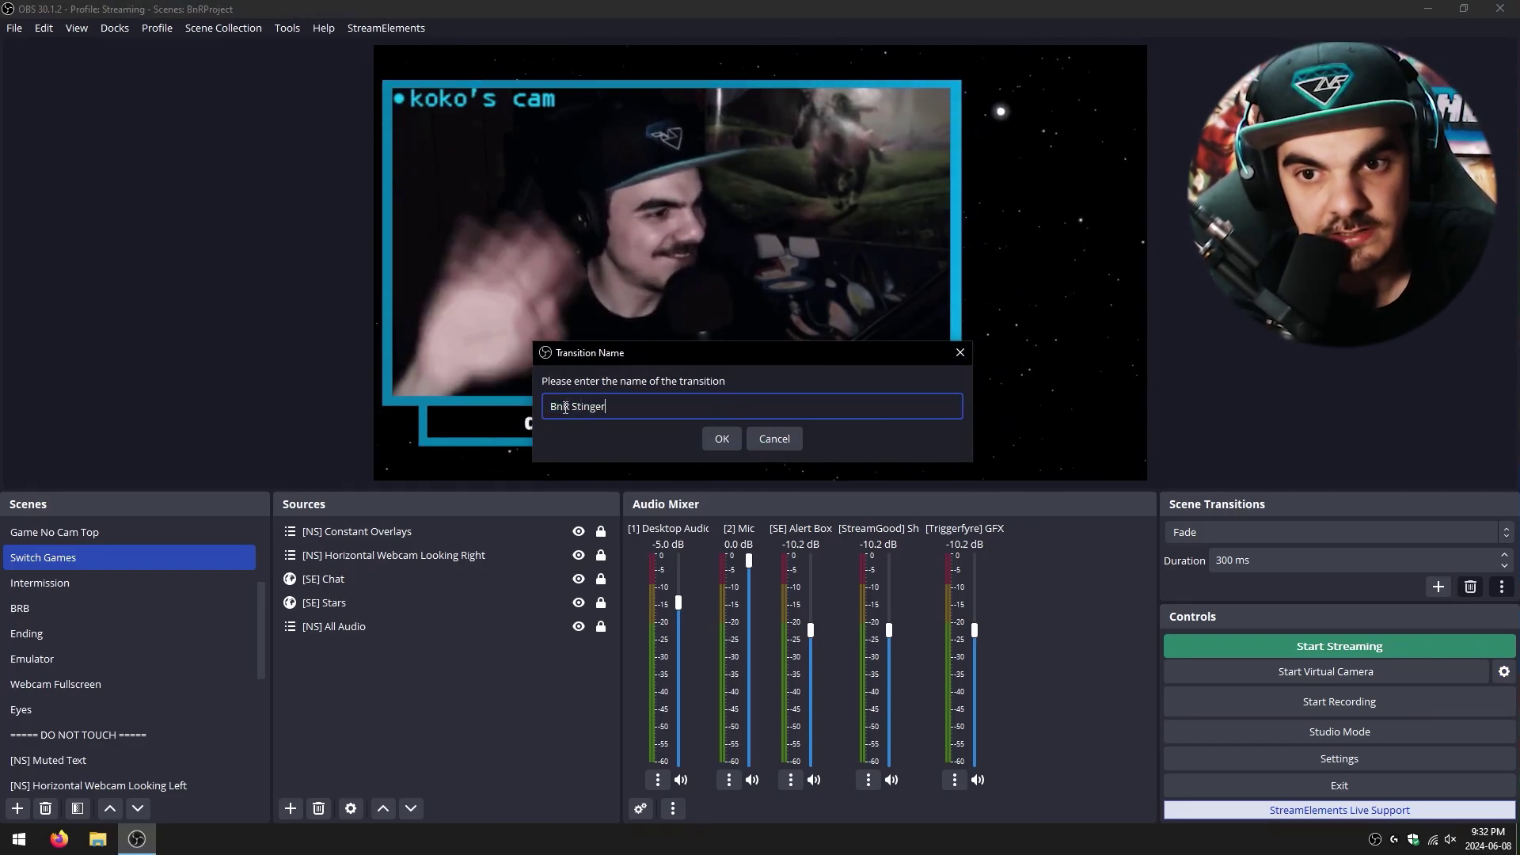
{"action": "key", "text": "Return"}
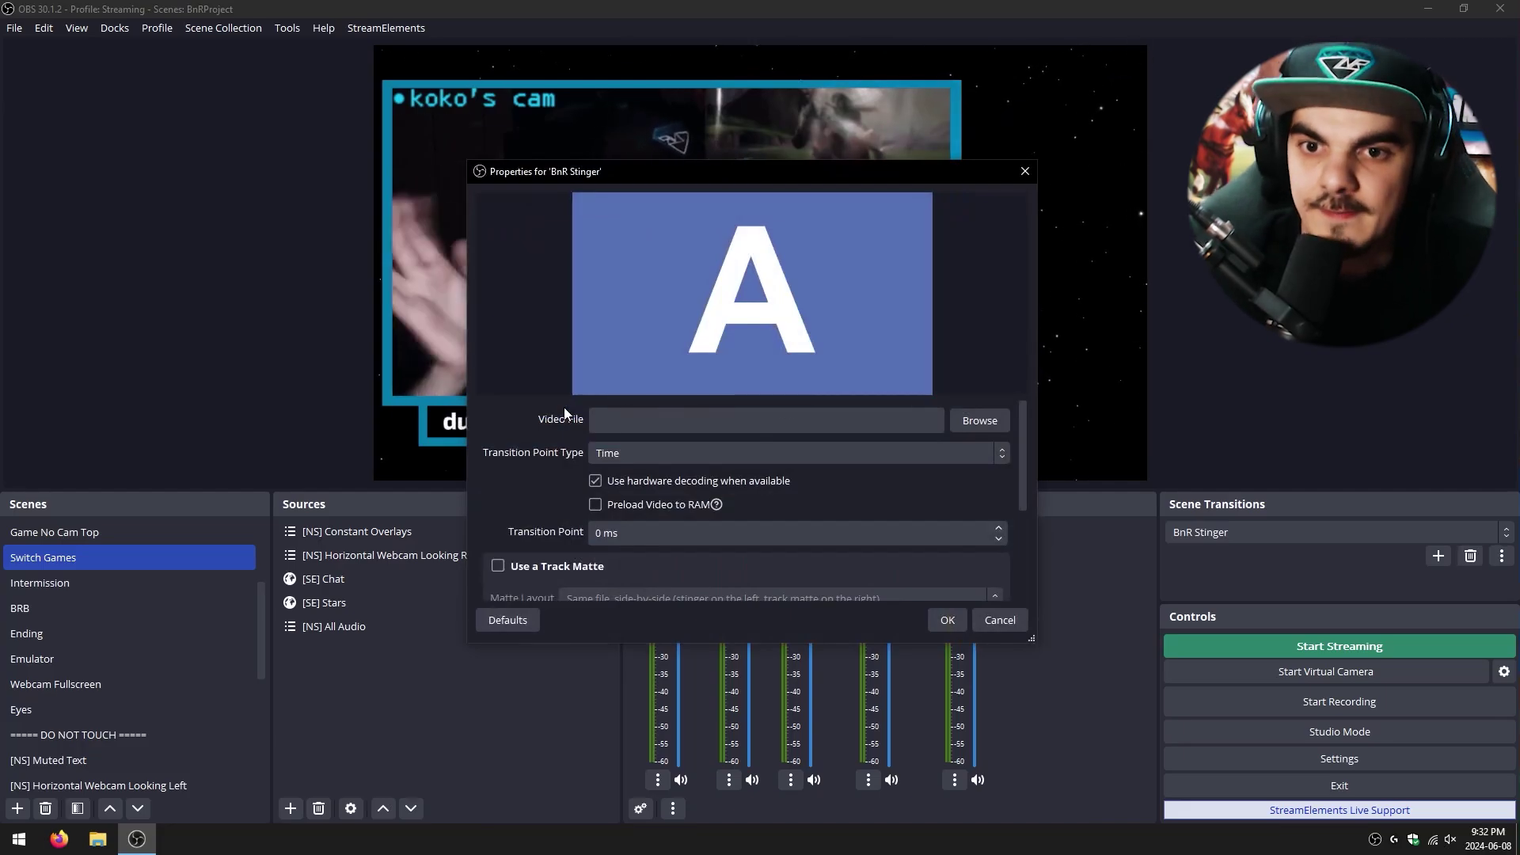
{"action": "left_click", "coordinate": [980, 421]}
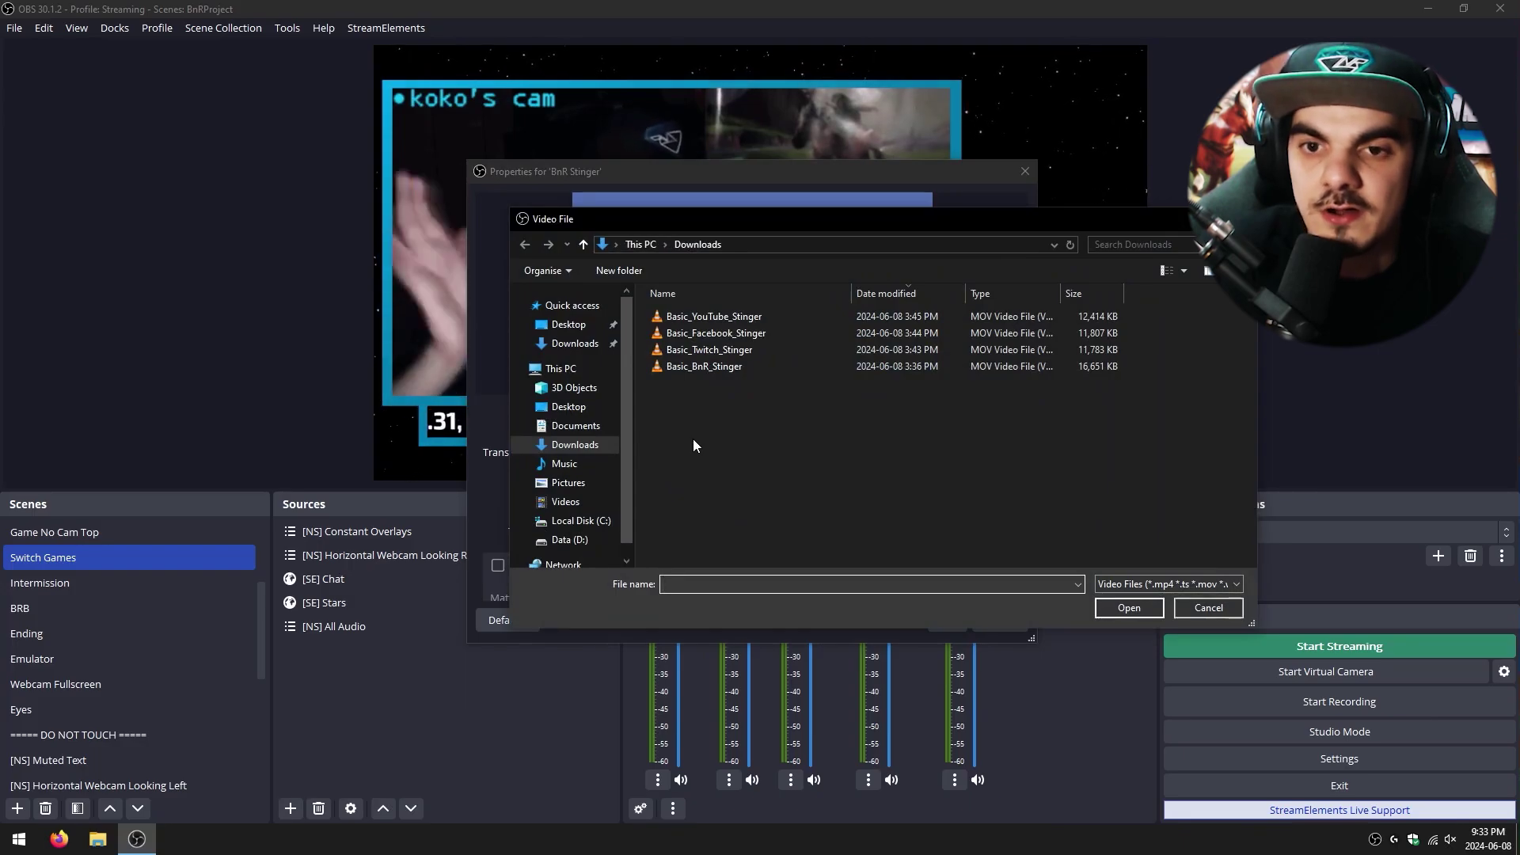
{"action": "left_click", "coordinate": [704, 368]}
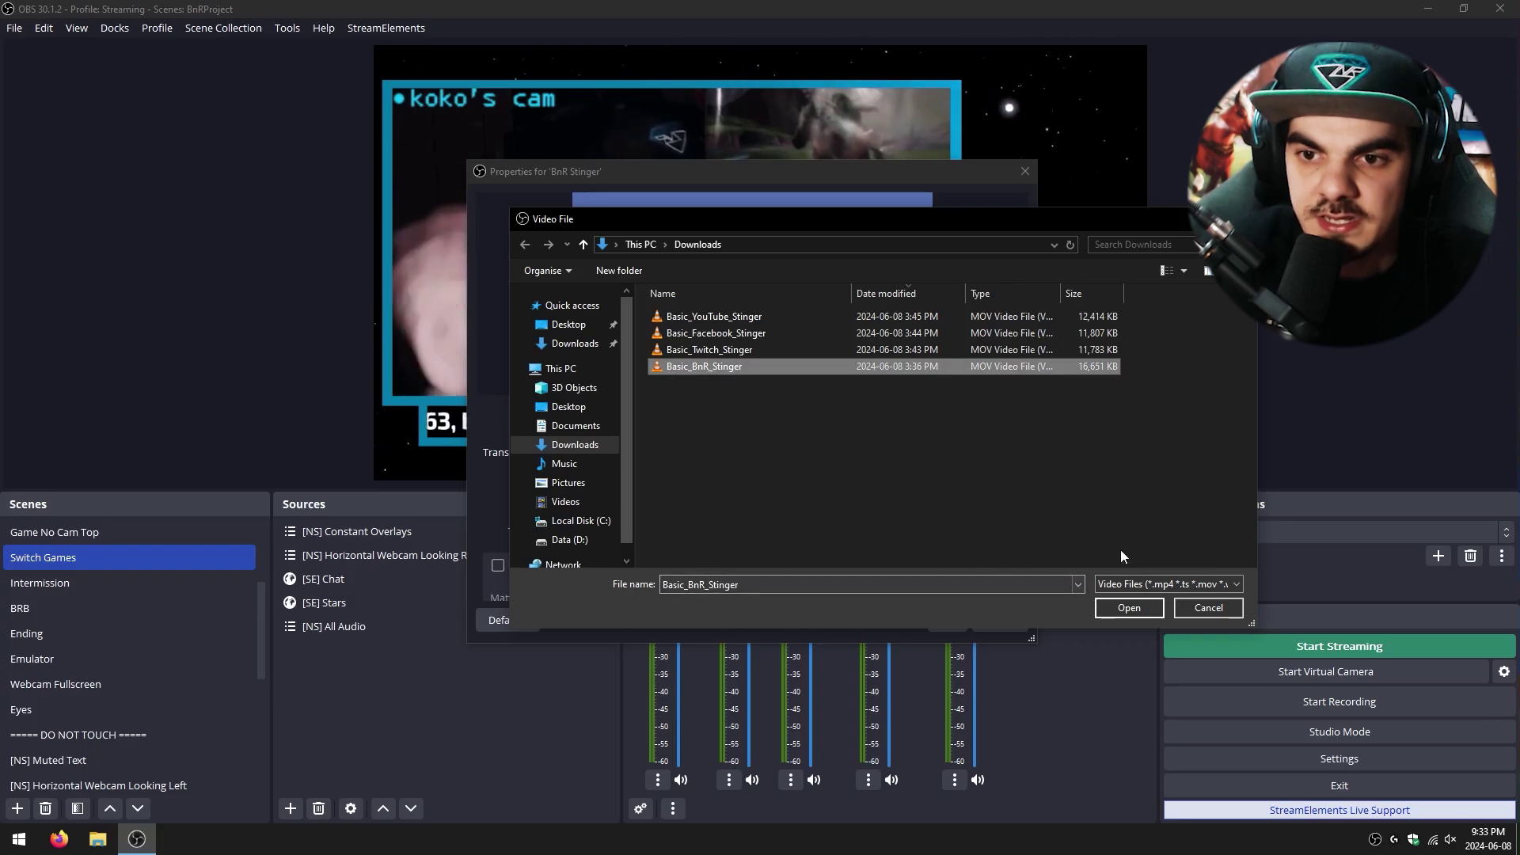
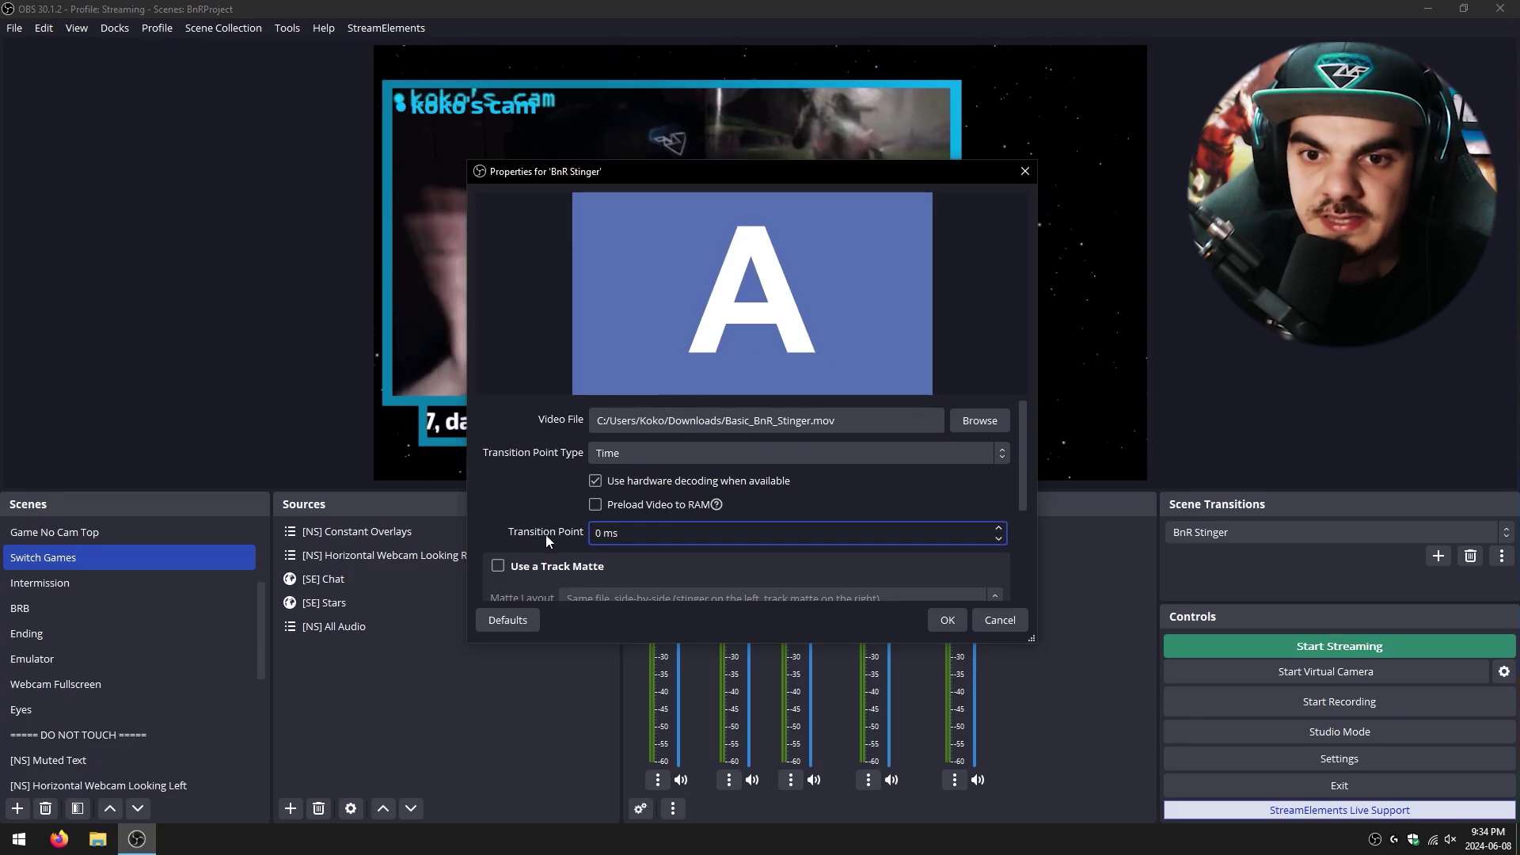
Set the BnR Stinger's transition point to 1000 ms and preview the transition twice
{"action": "type", "text": "100"}
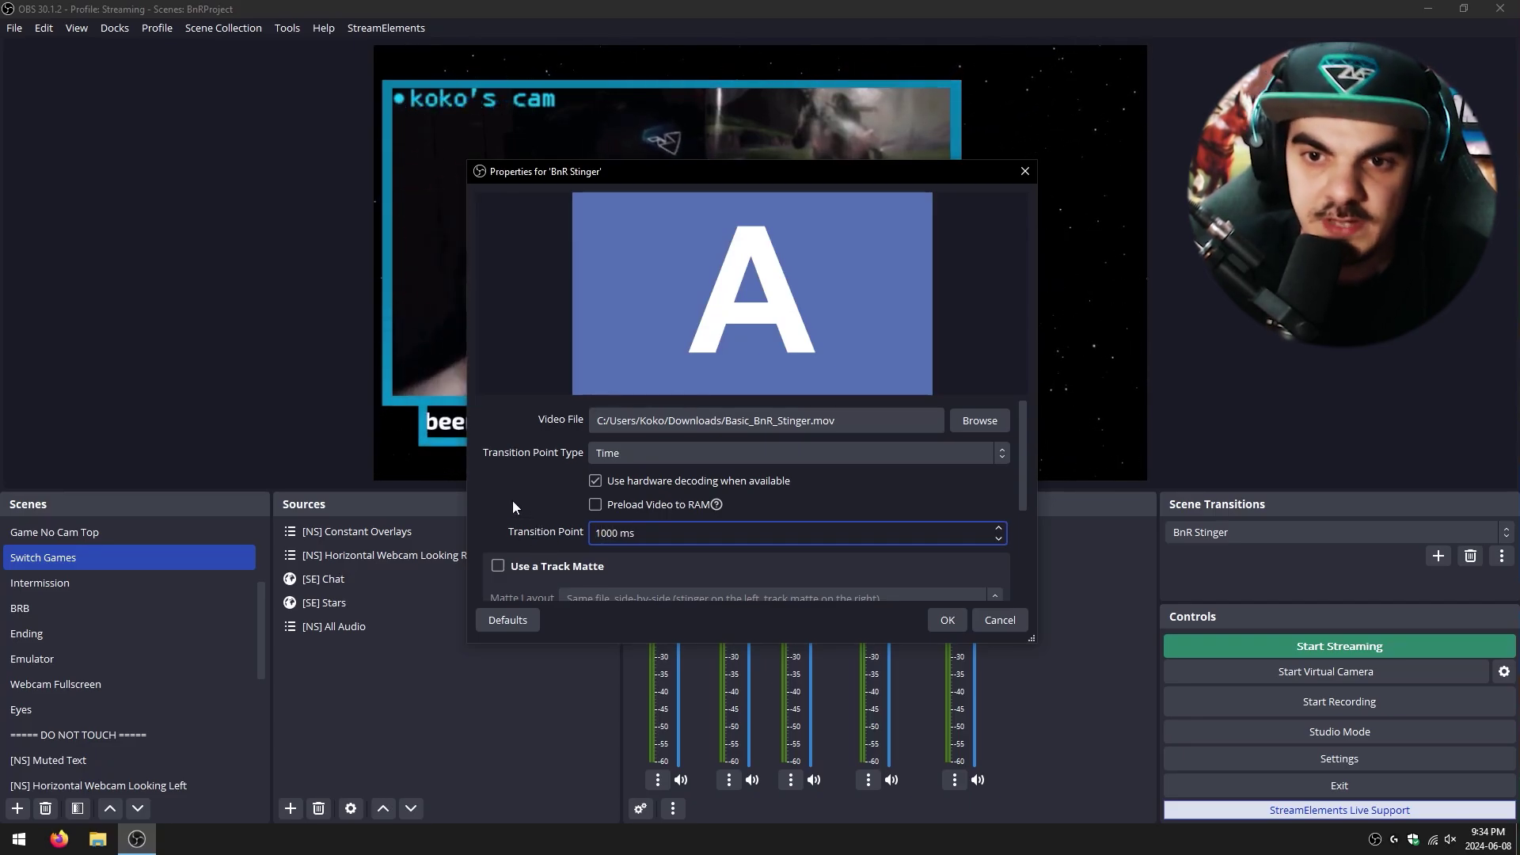
{"action": "key", "text": "Tab"}
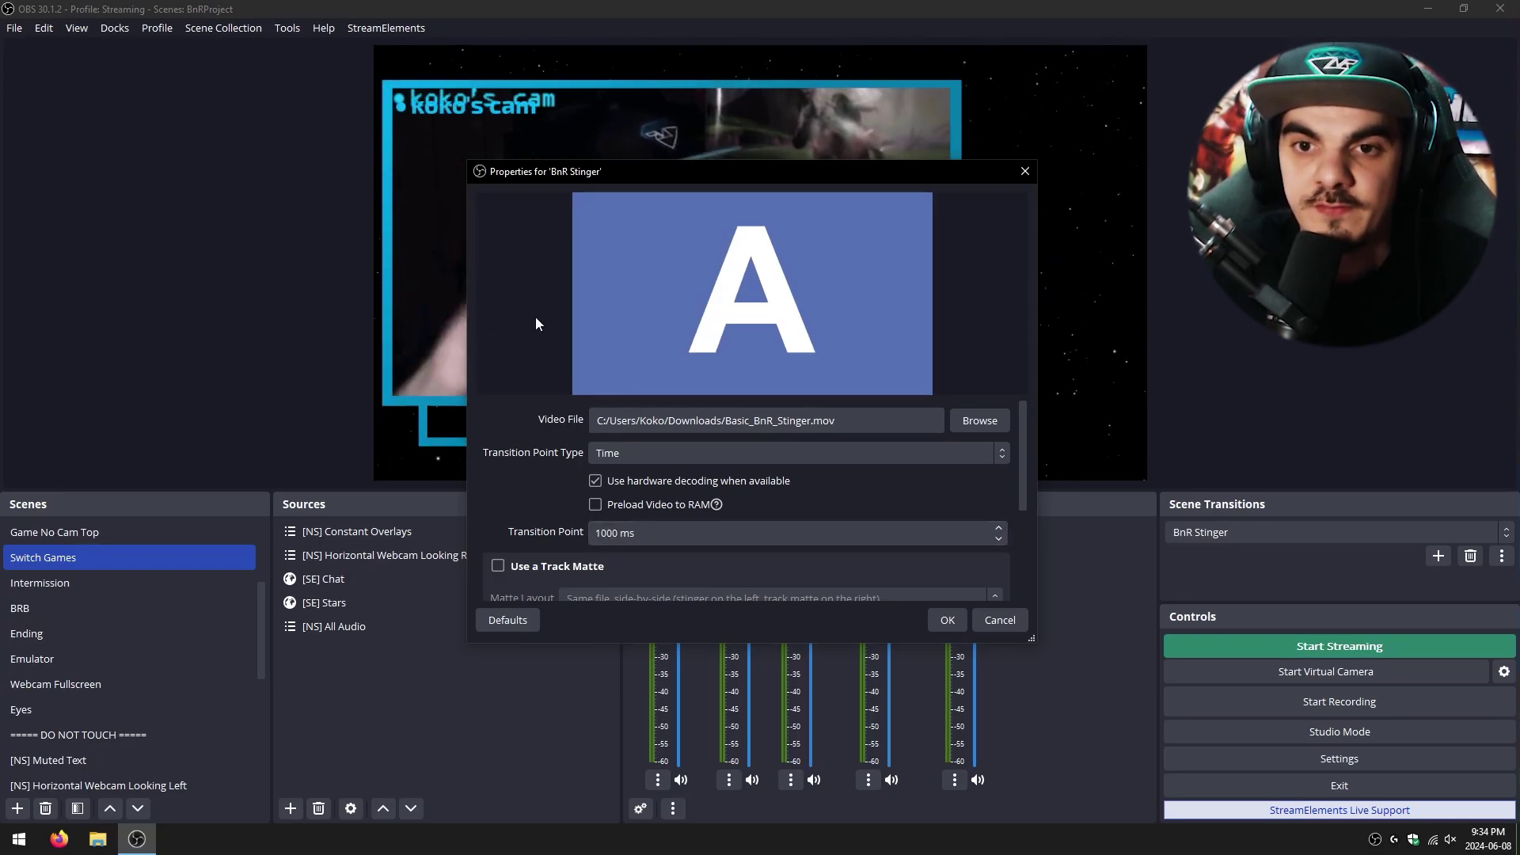
{"action": "scroll", "coordinate": [532, 469], "scroll_direction": "down", "scroll_amount": 4}
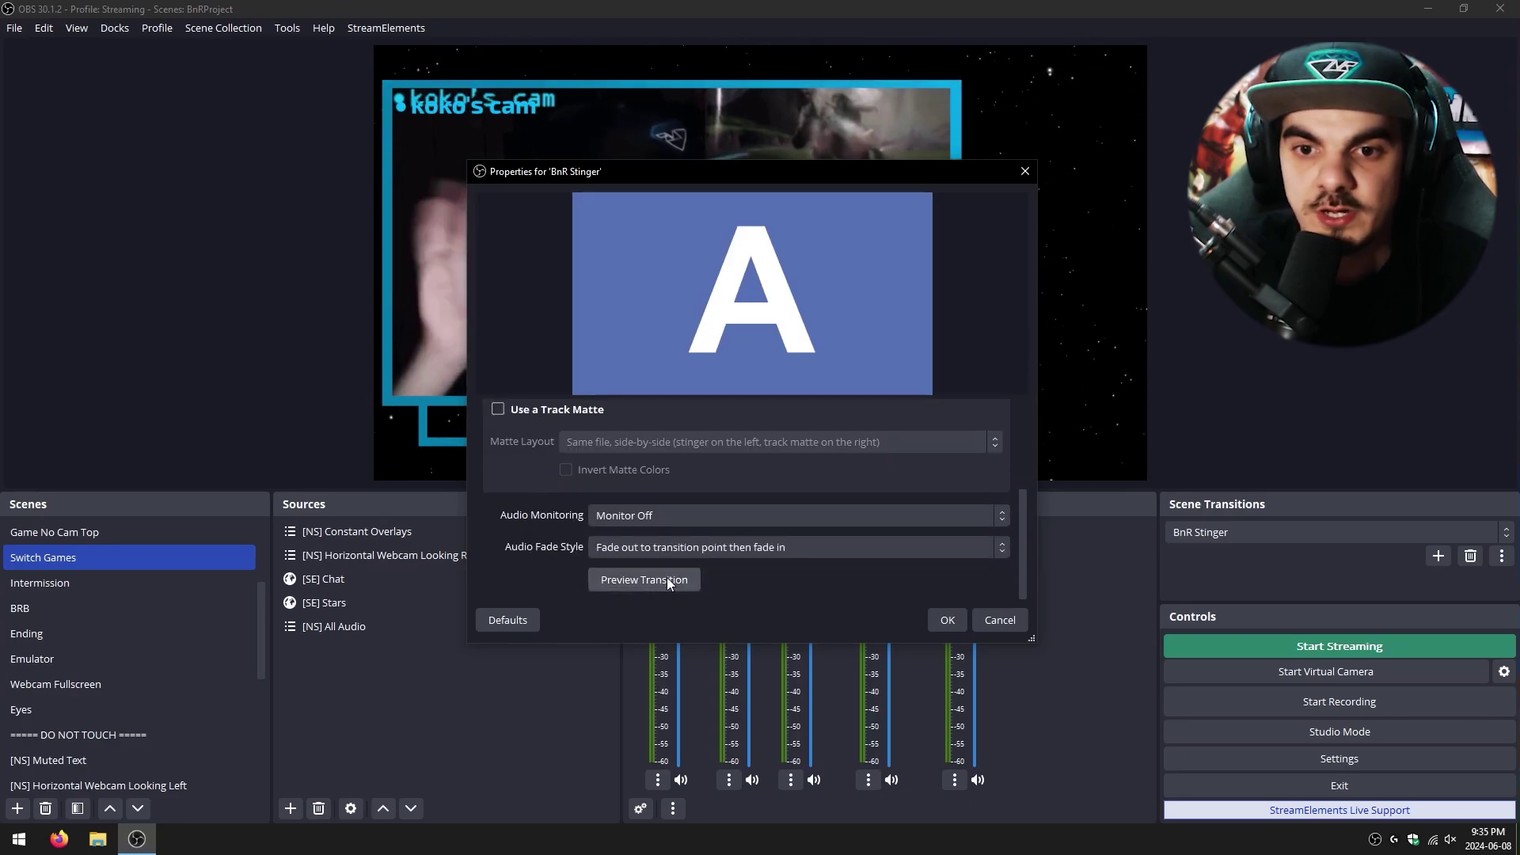
{"action": "left_click", "coordinate": [652, 578]}
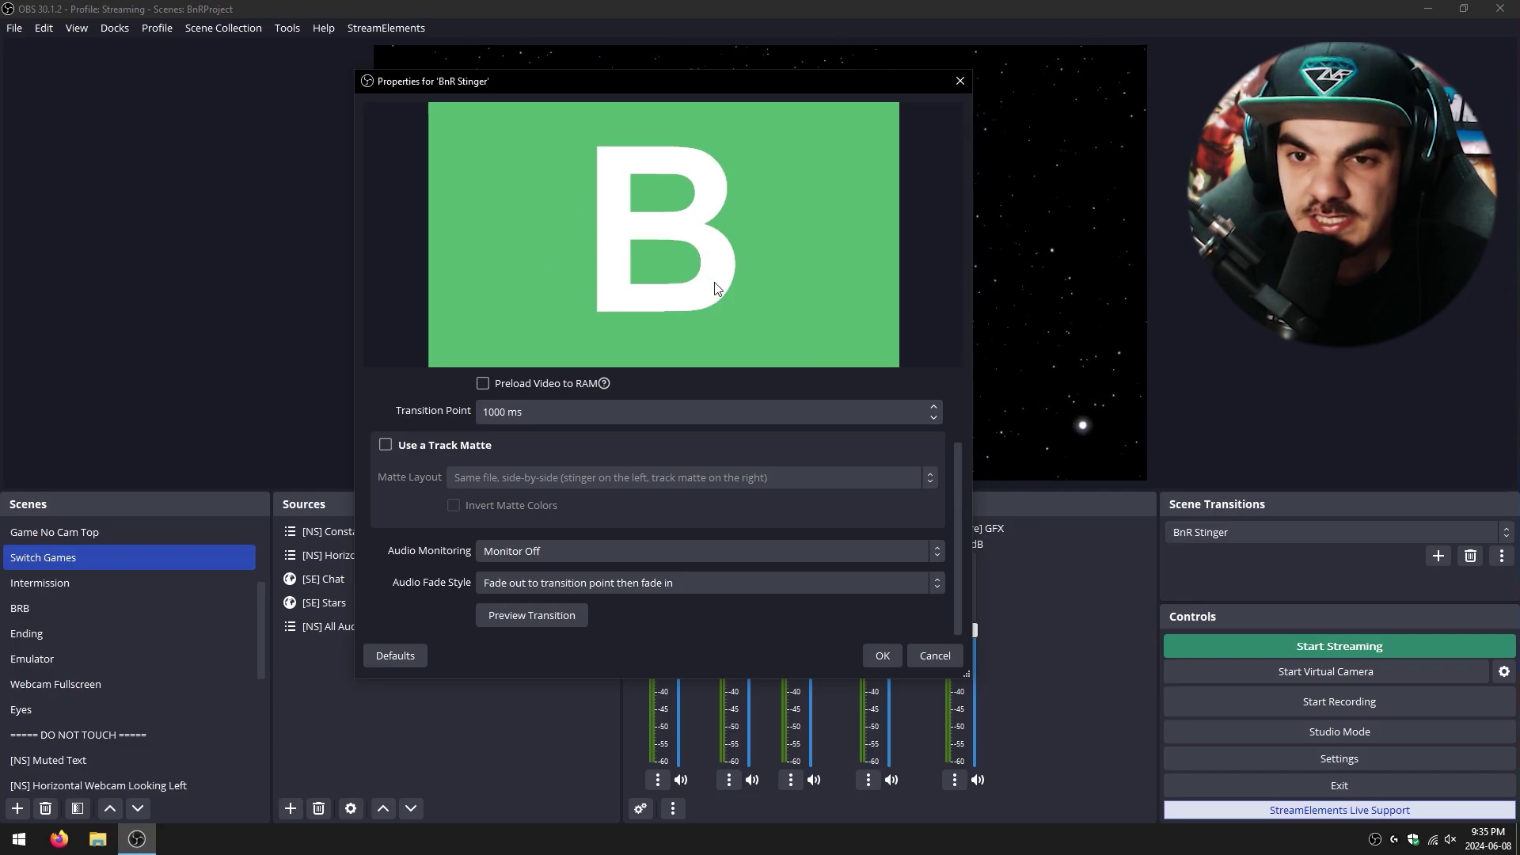
{"action": "left_click", "coordinate": [560, 616]}
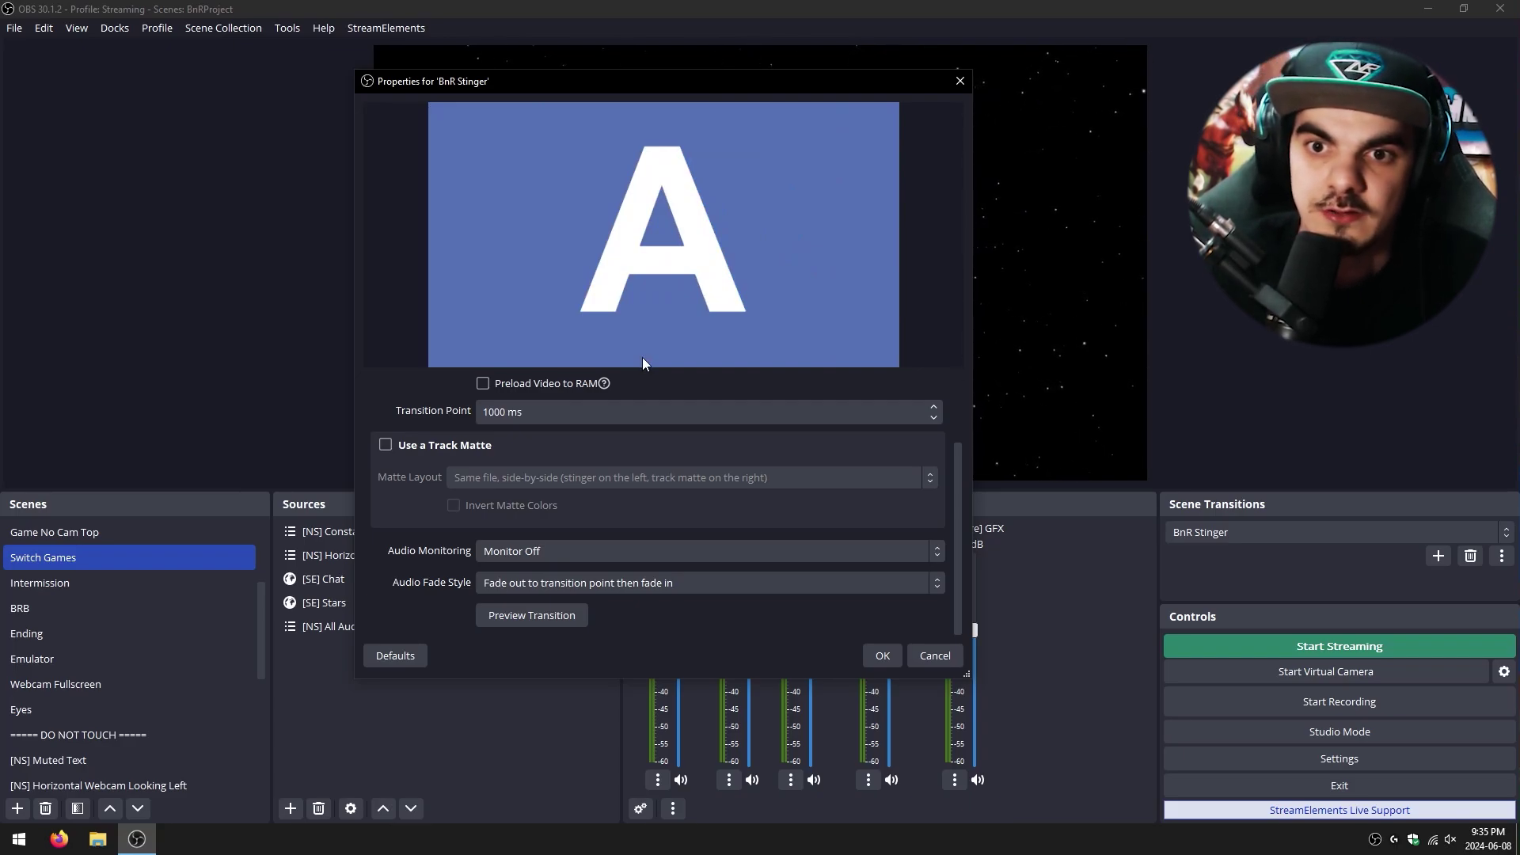
Try a transition point of 1500 ms for the stinger and preview the transition
{"action": "left_click", "coordinate": [490, 411]}
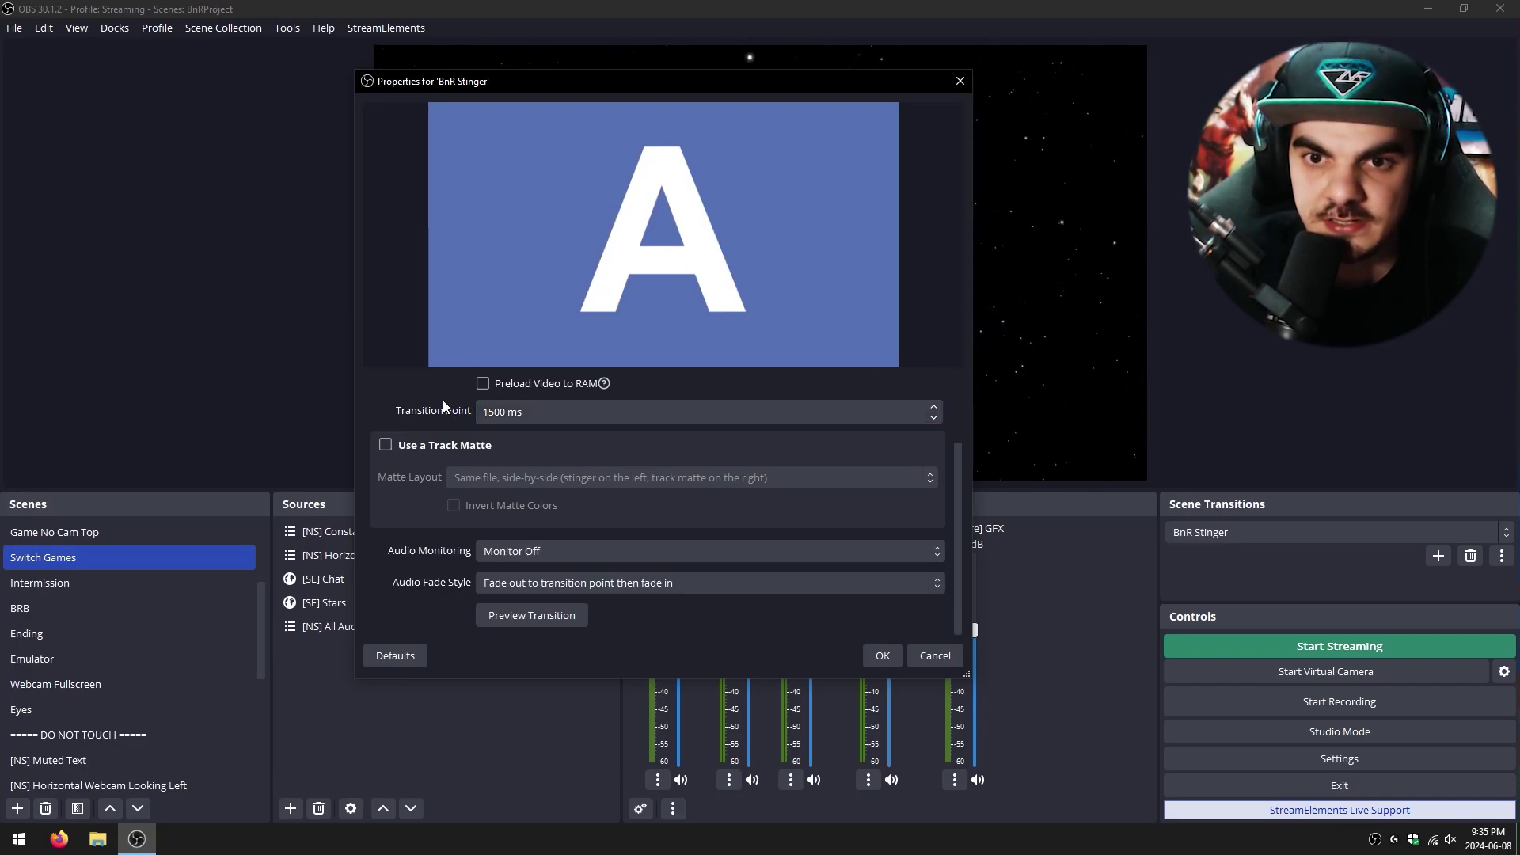
{"action": "left_click", "coordinate": [507, 449]}
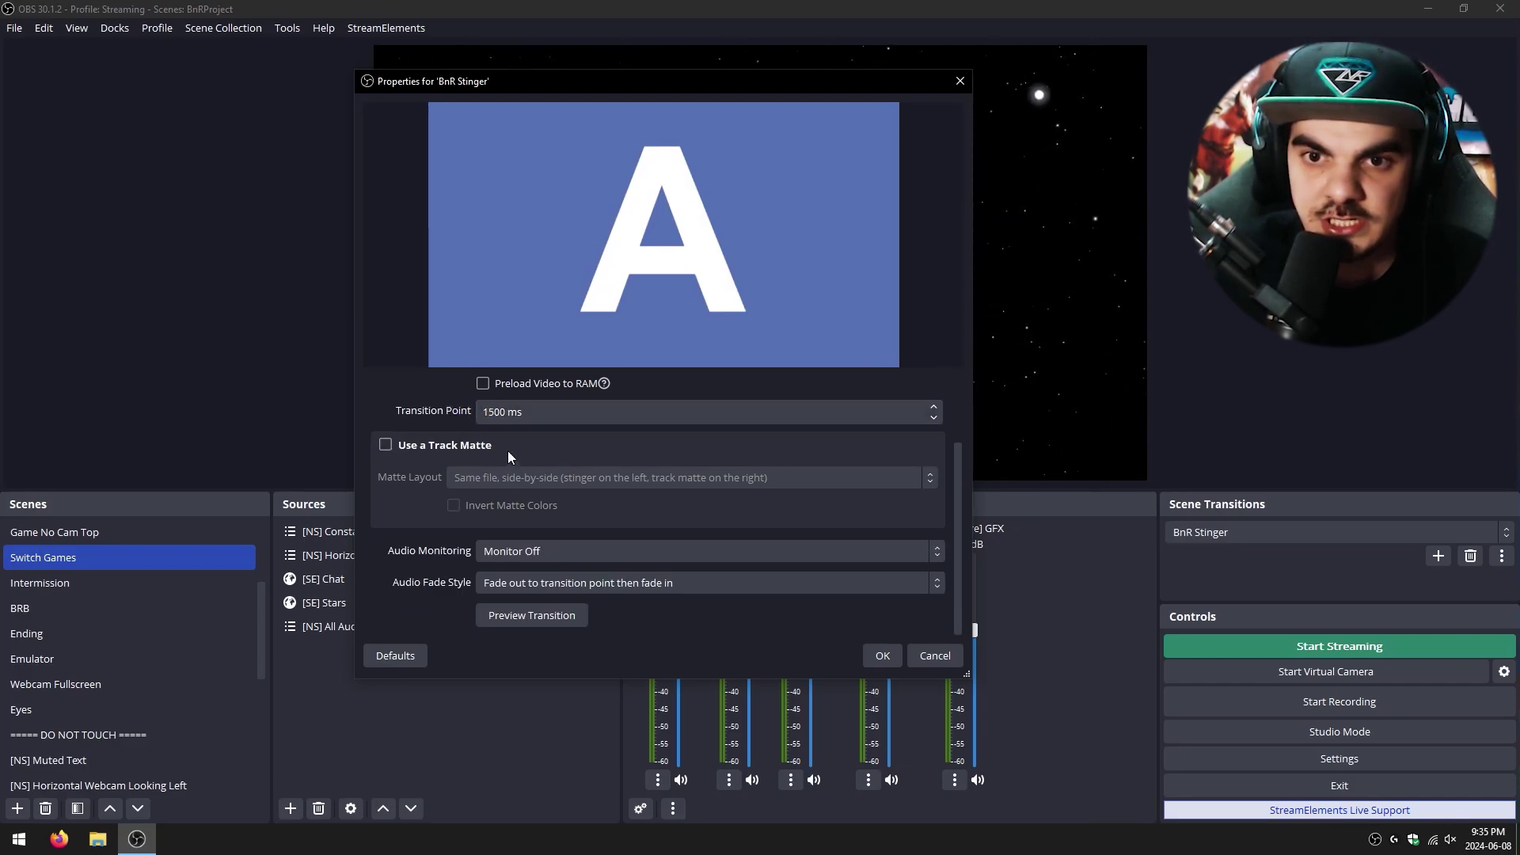
{"action": "left_click", "coordinate": [531, 620]}
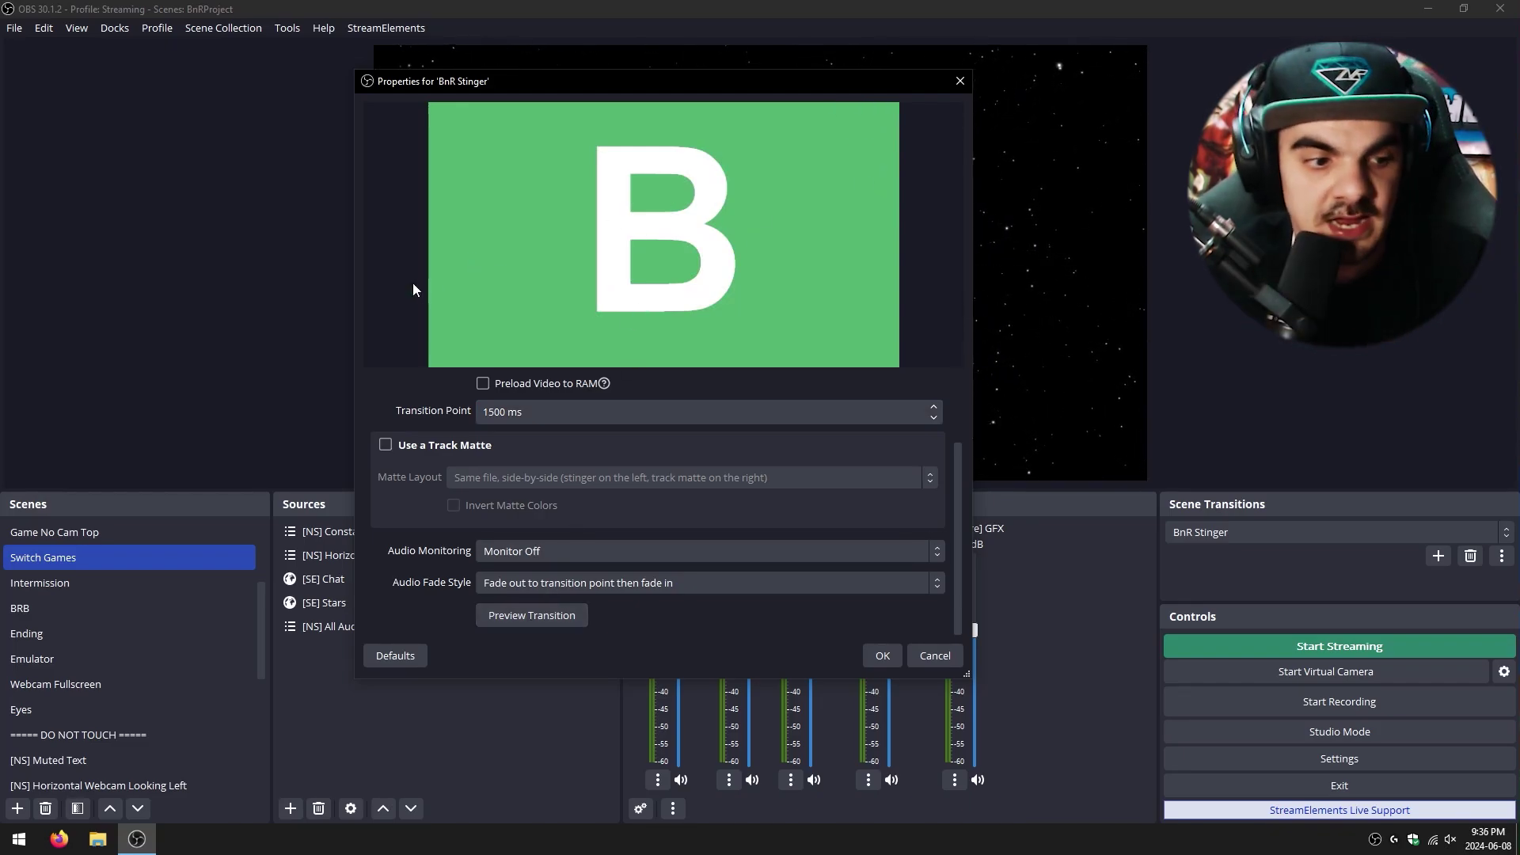
Try a transition point of 500 ms for the stinger and preview the transition
{"action": "left_click", "coordinate": [488, 411]}
{"action": "key", "text": "BackSpace"}
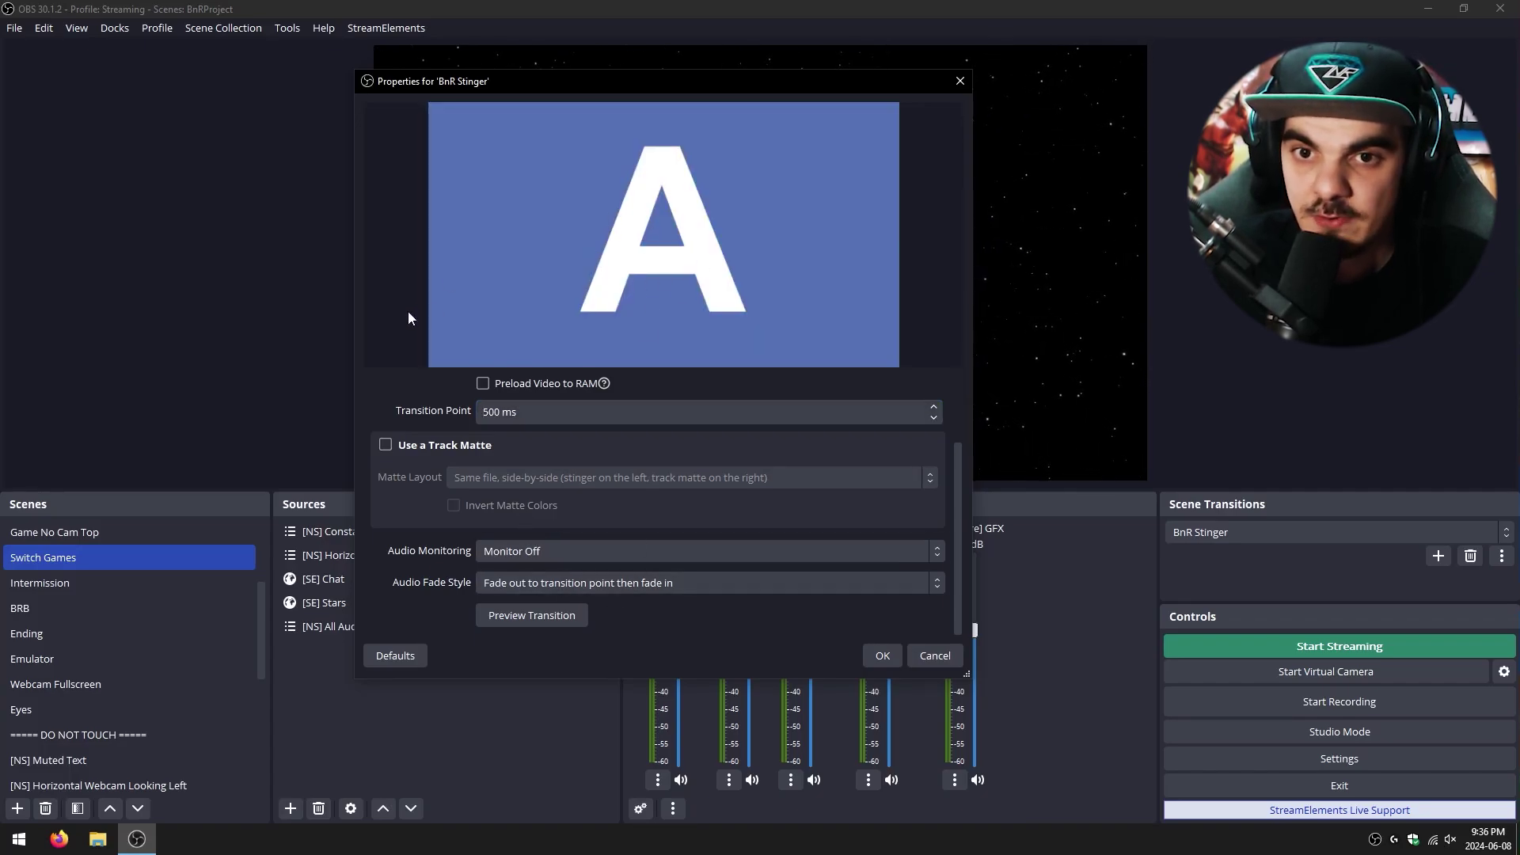
{"action": "left_click", "coordinate": [546, 622]}
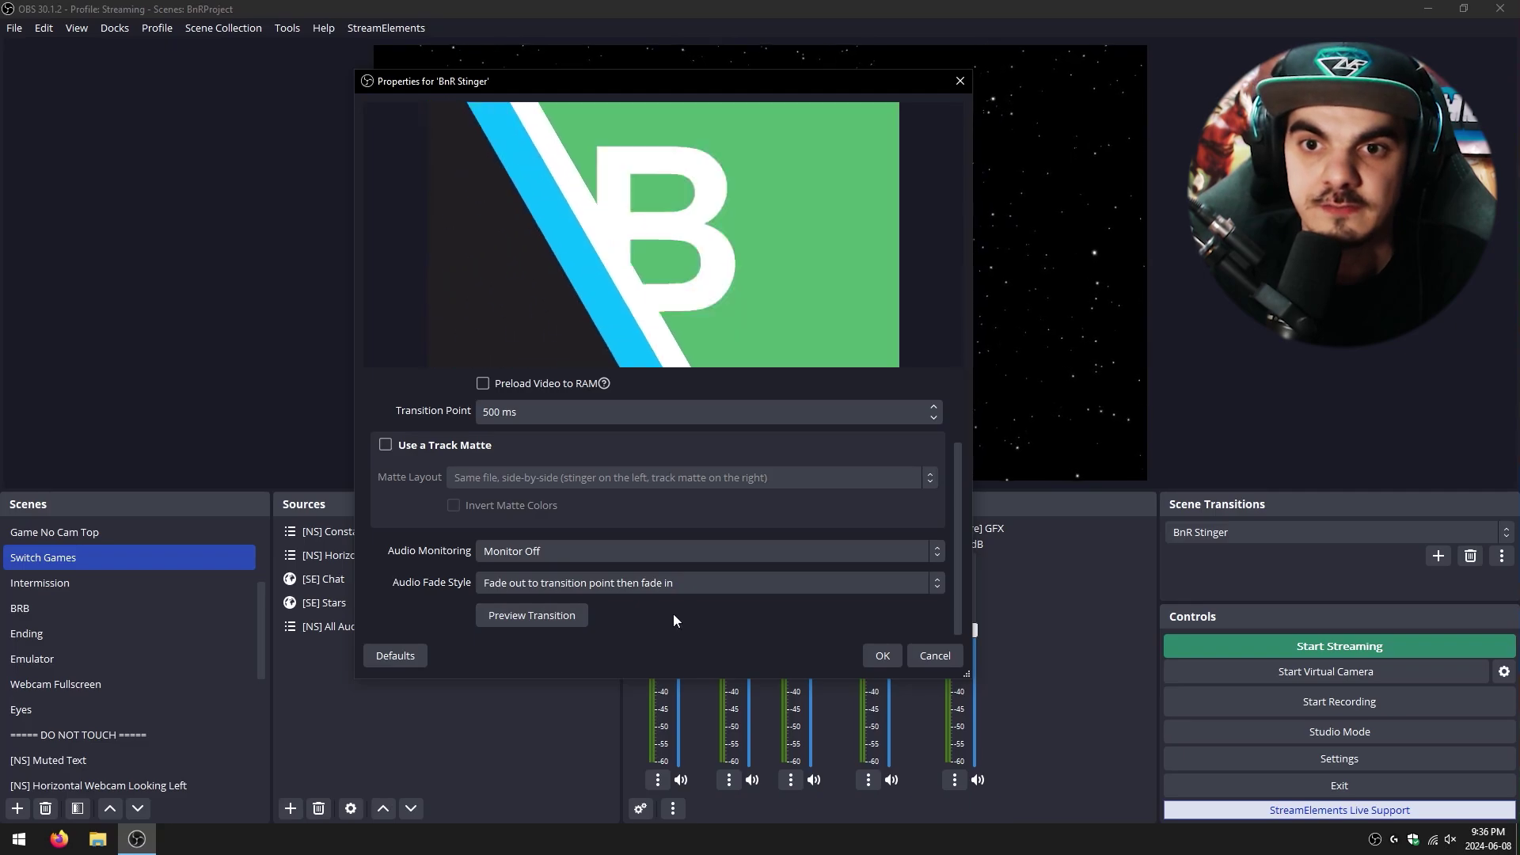
Set the stinger's transition point back to 1000 ms and preview the transition again
{"action": "double_click", "coordinate": [508, 412]}
{"action": "type", "text": "1000"}
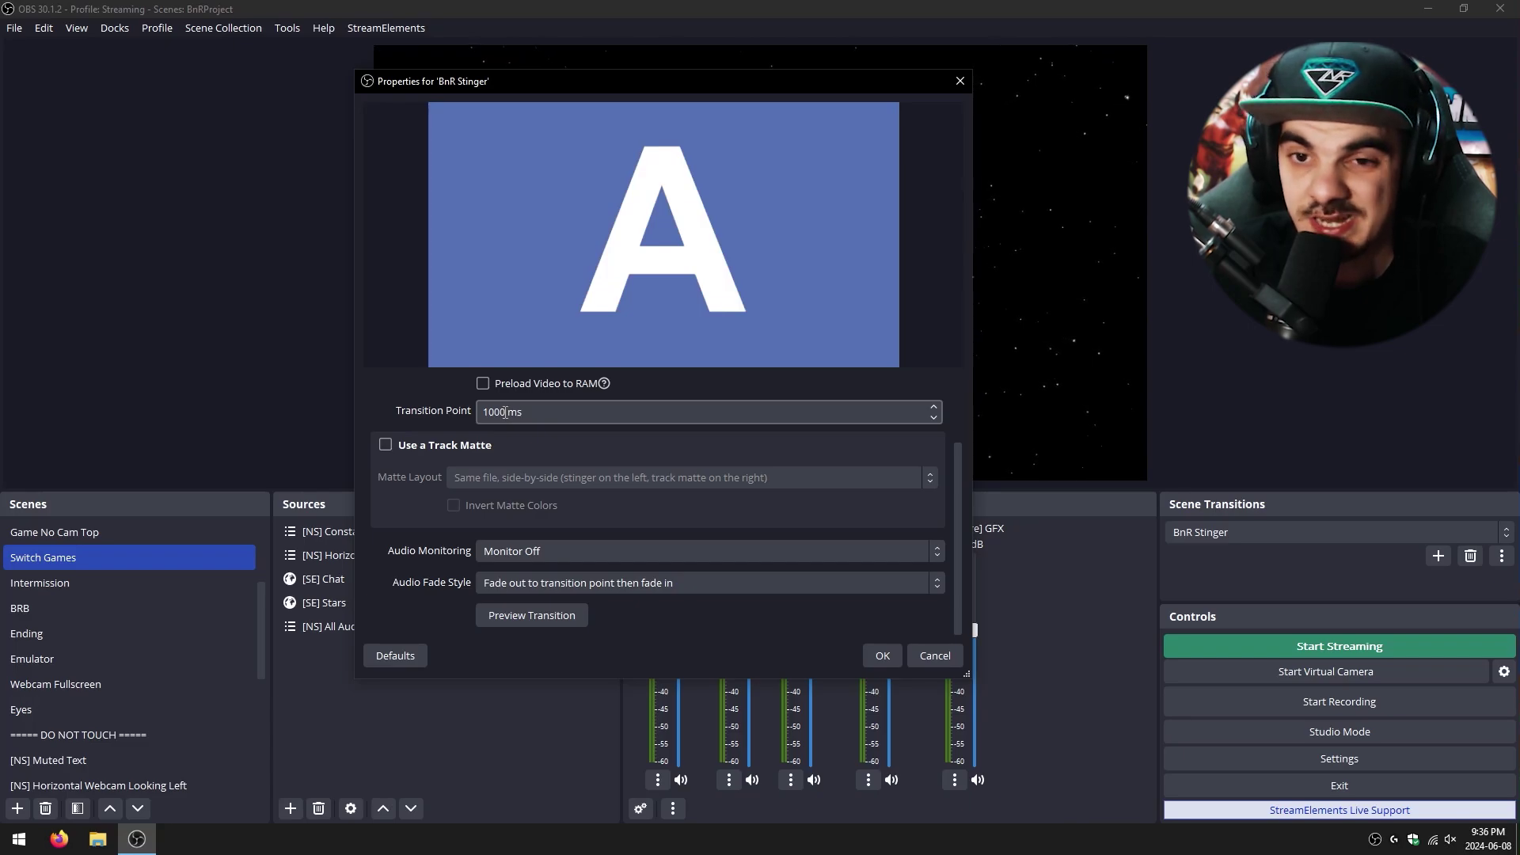
{"action": "left_click_drag", "start_coordinate": [505, 411], "coordinate": [452, 409]}
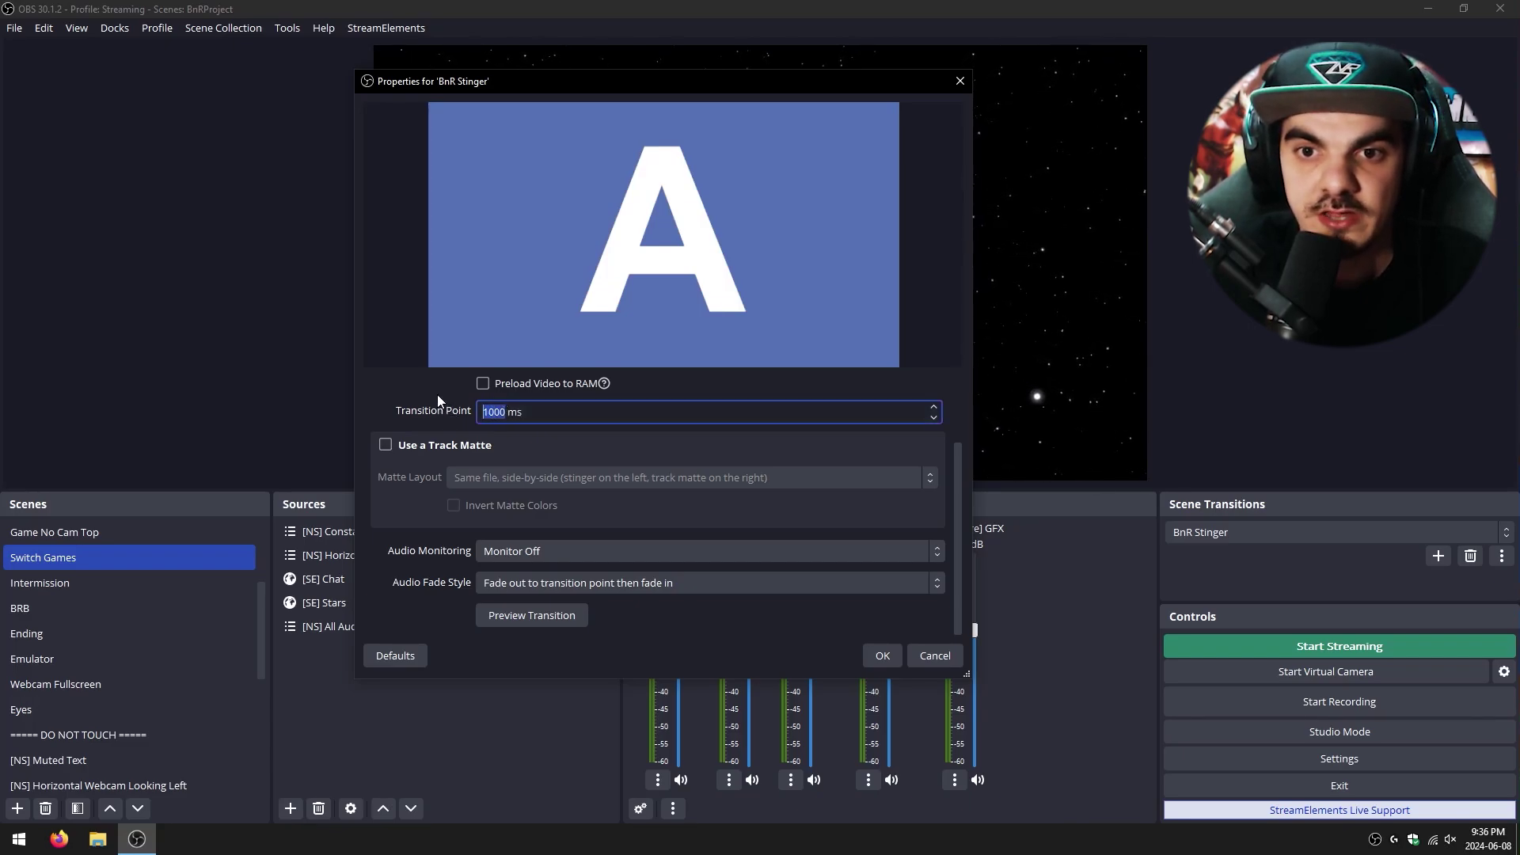
{"action": "left_click", "coordinate": [515, 610]}
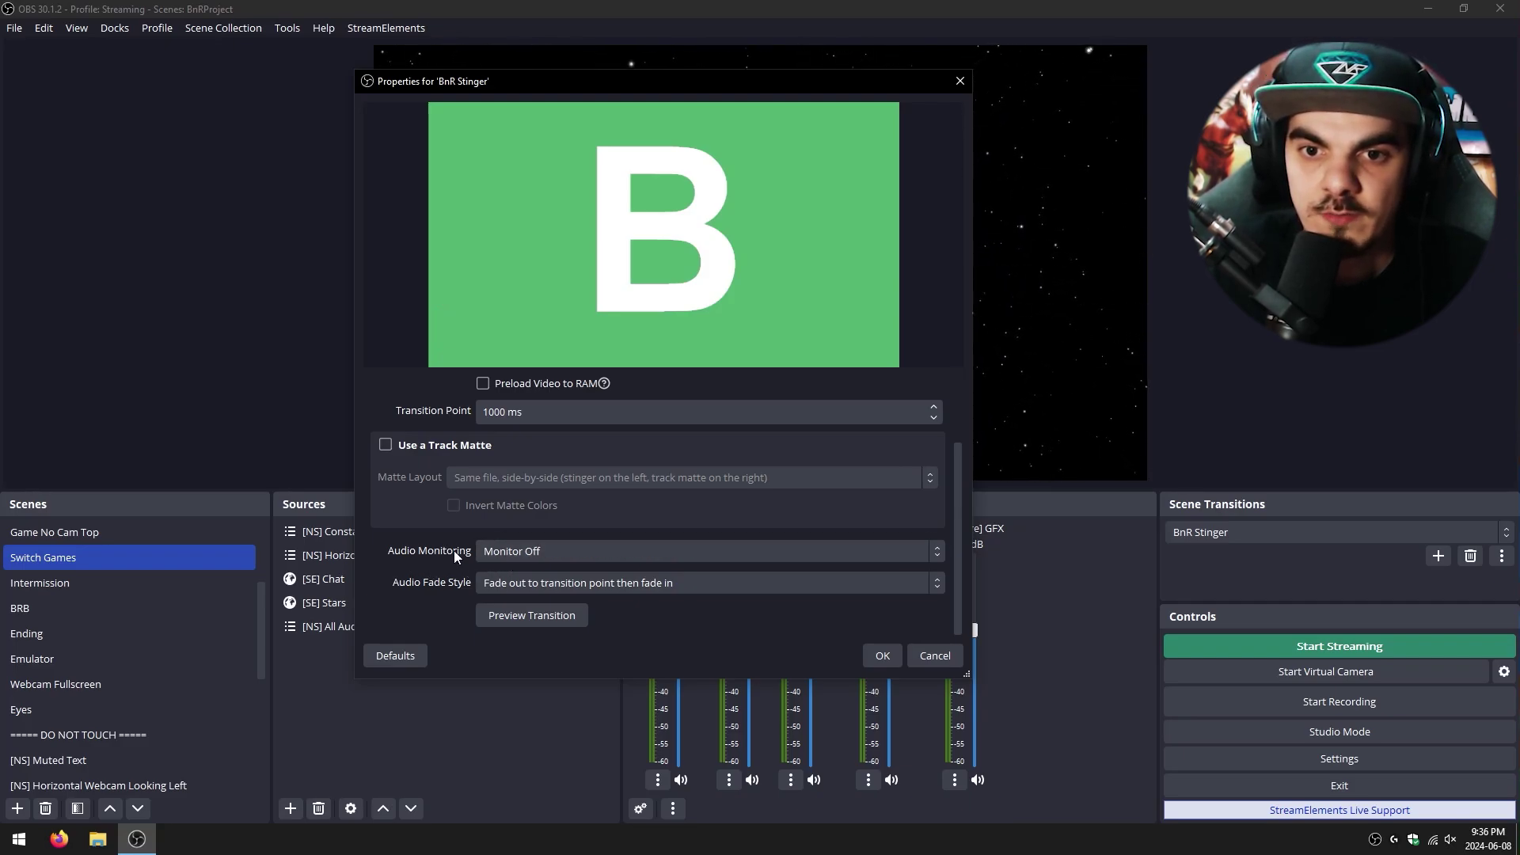
Set the stinger's audio monitoring to Monitor and Output, and open the audio fade style options
{"action": "left_click", "coordinate": [511, 552]}
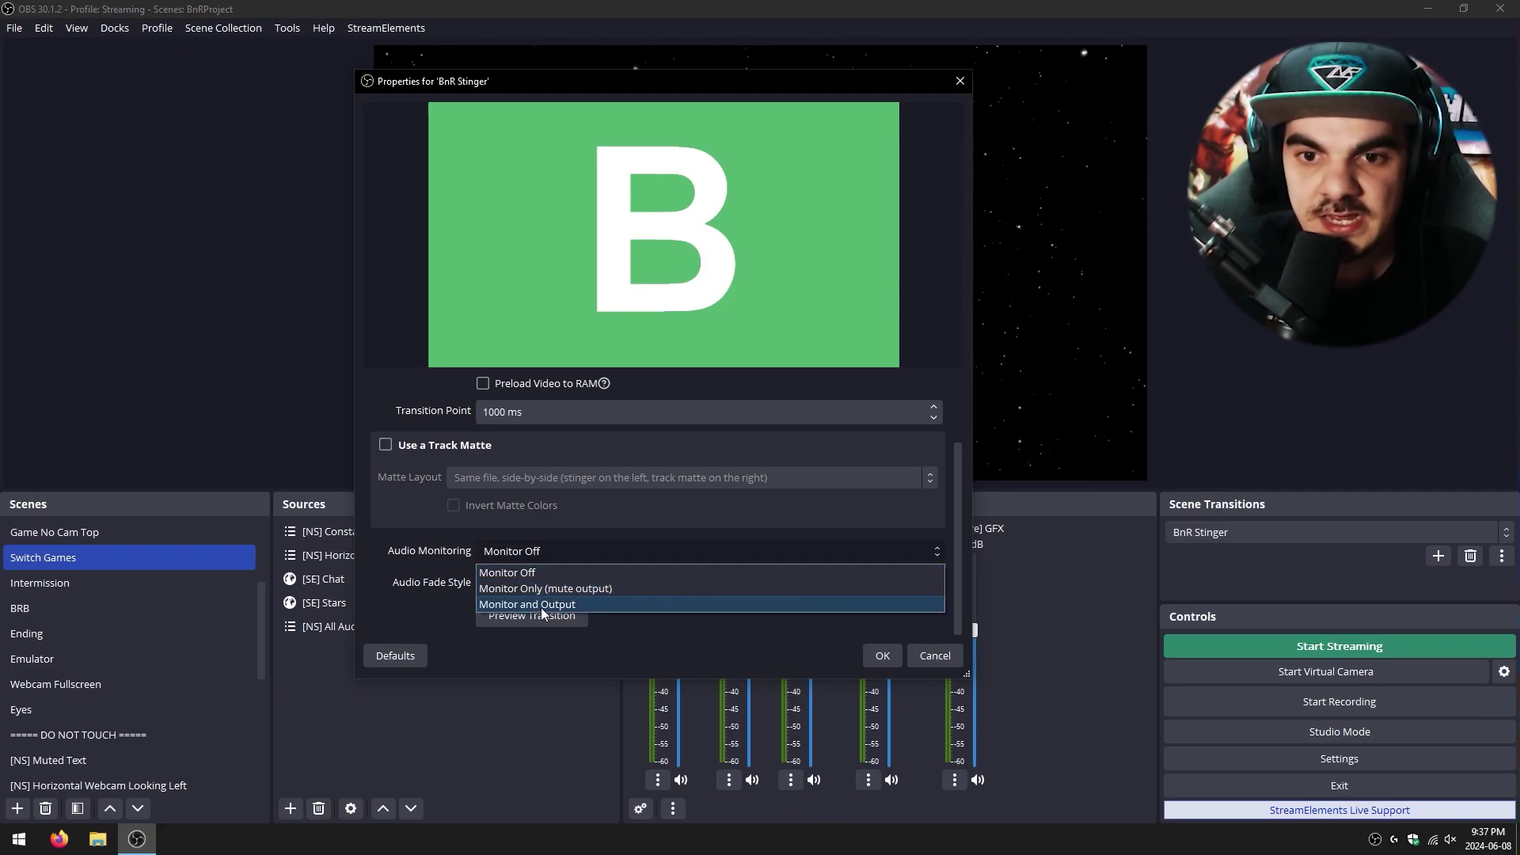
{"action": "left_click", "coordinate": [592, 603]}
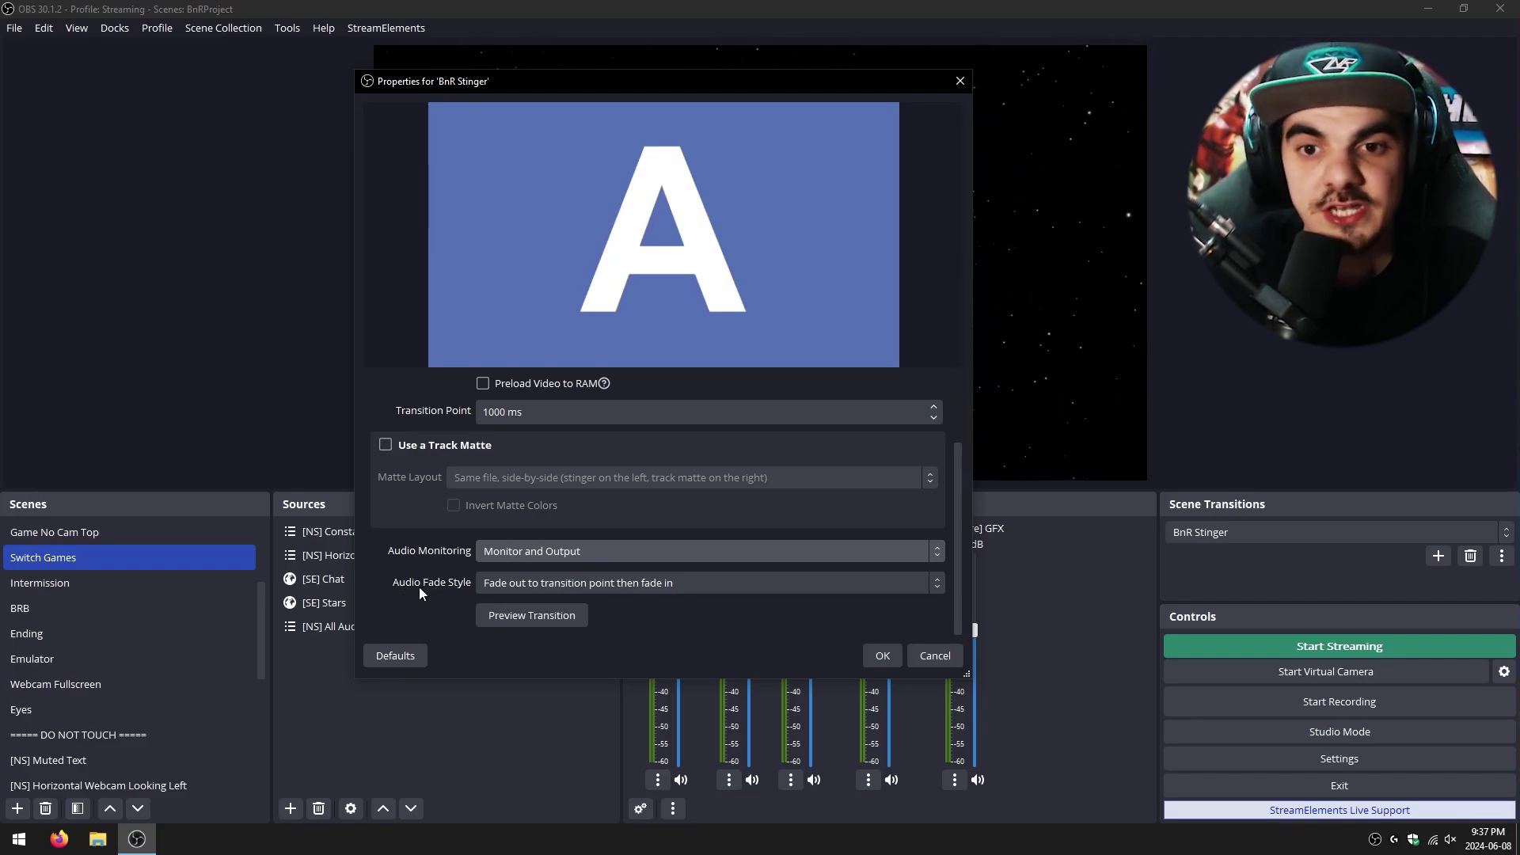
{"action": "left_click", "coordinate": [550, 586]}
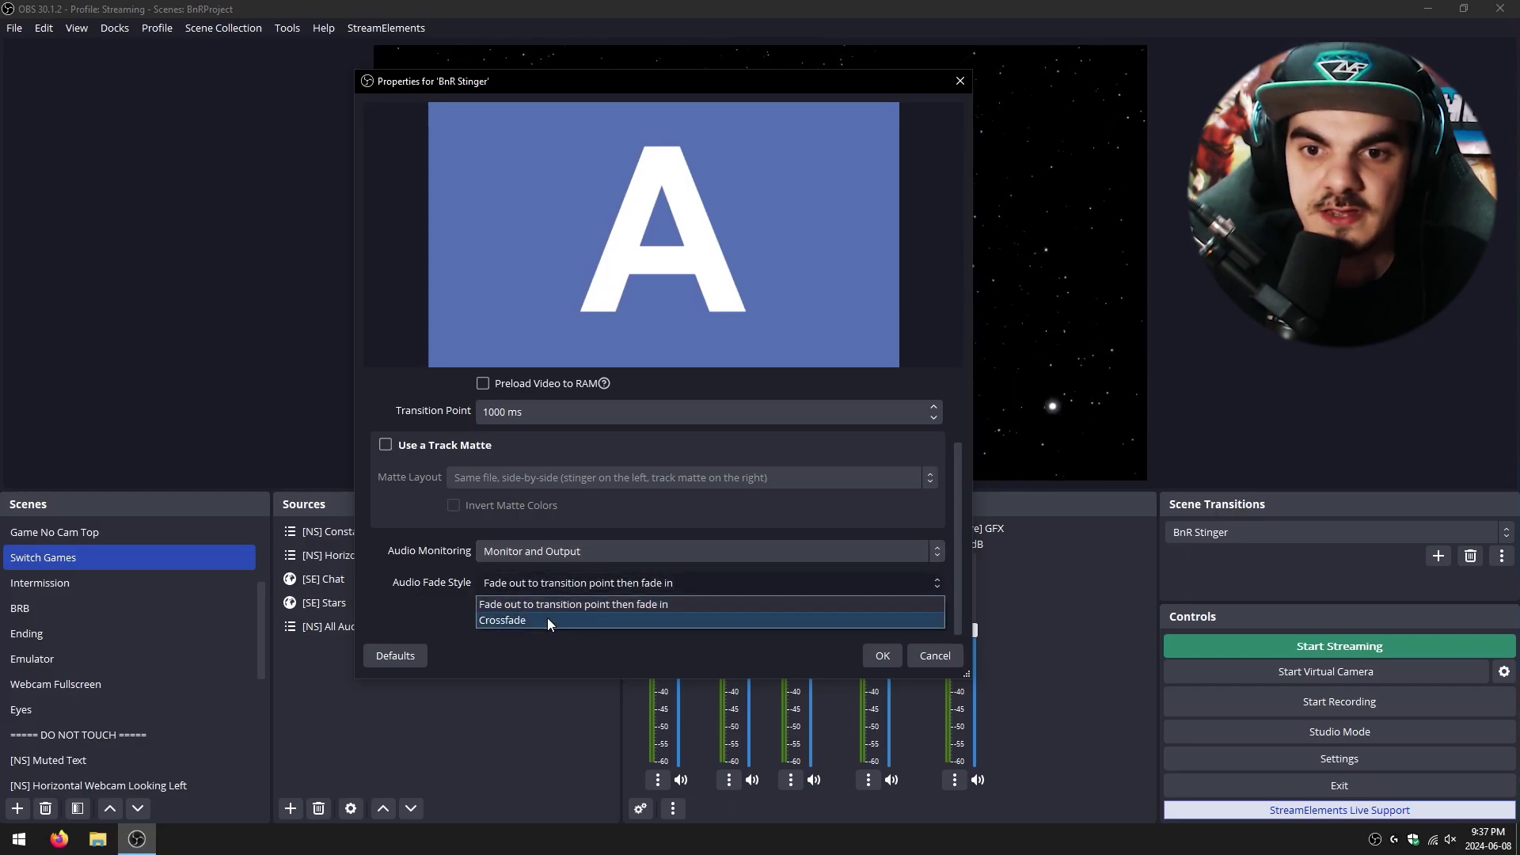